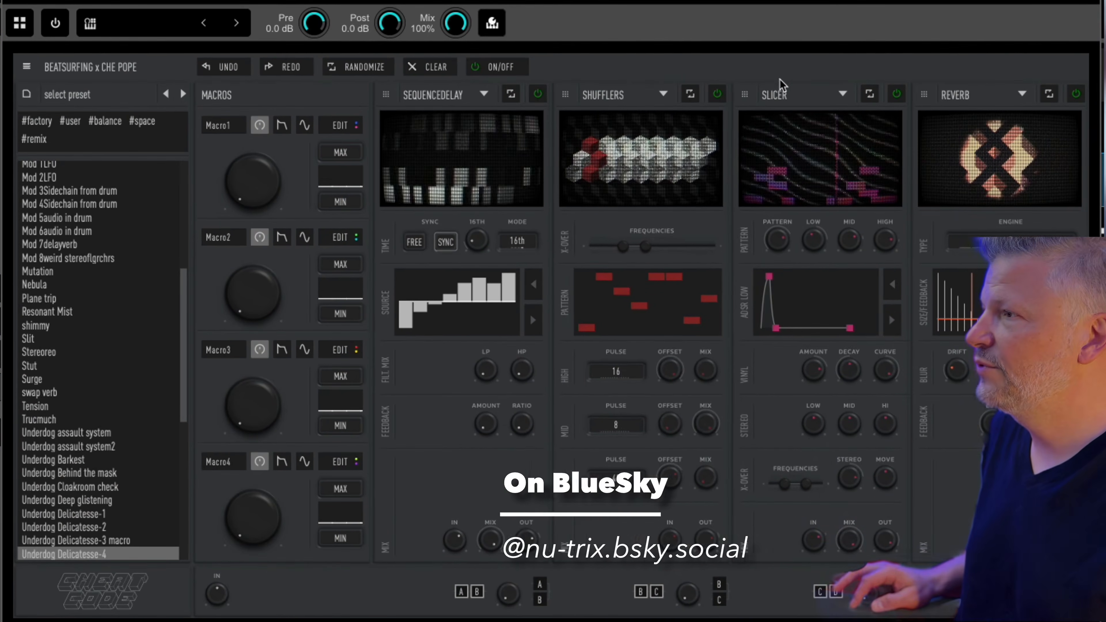
Step: Clear the Underdog Delicatesse-4 preset's four effect slots to None
click(663, 95)
click(636, 120)
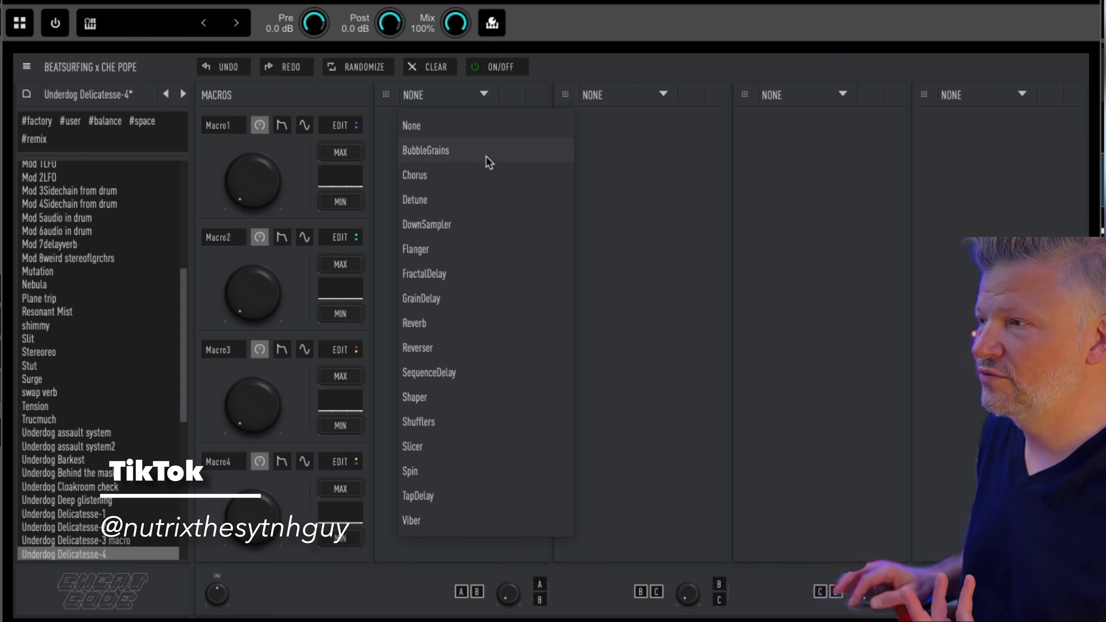
Step: Load BubbleGrains into the first effect slot and raise Macro1 to about a quarter
click(476, 154)
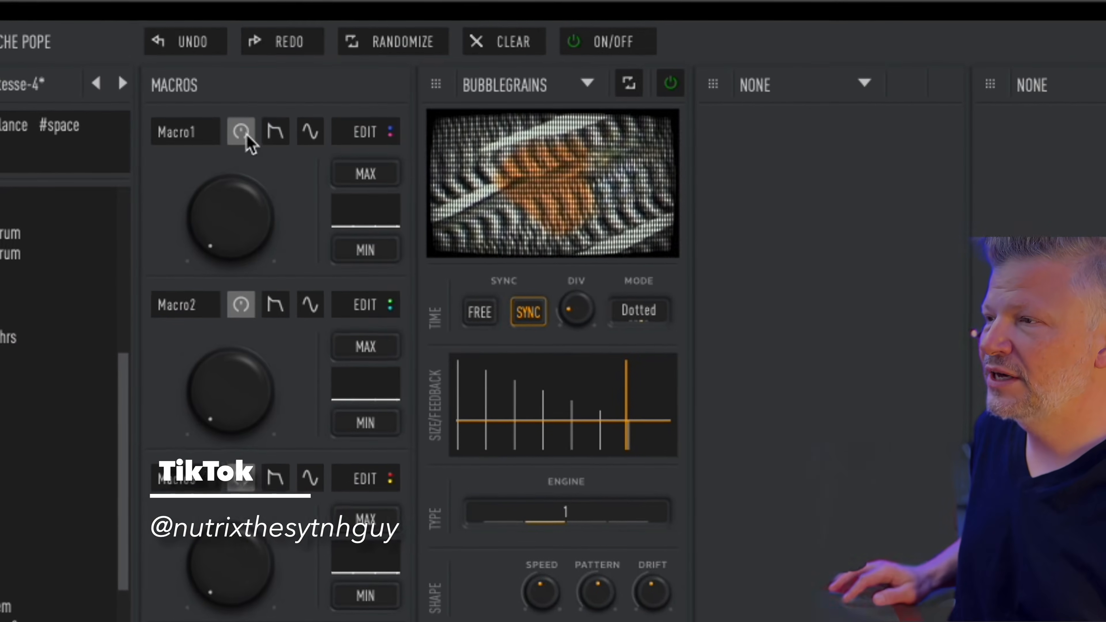
click(221, 248)
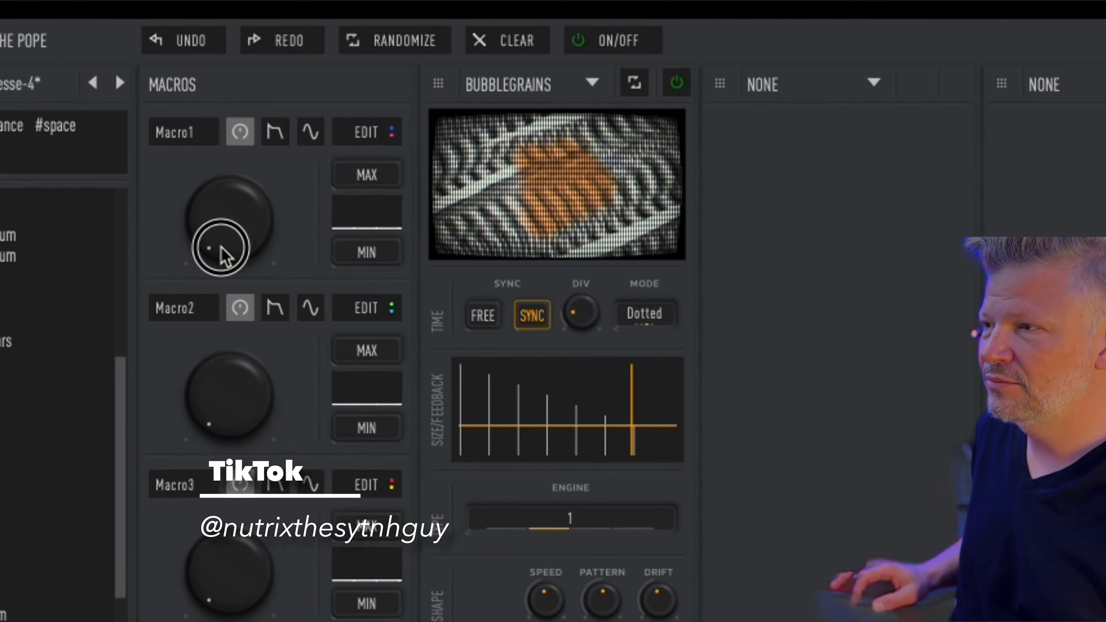
drag(221, 247, 222, 149)
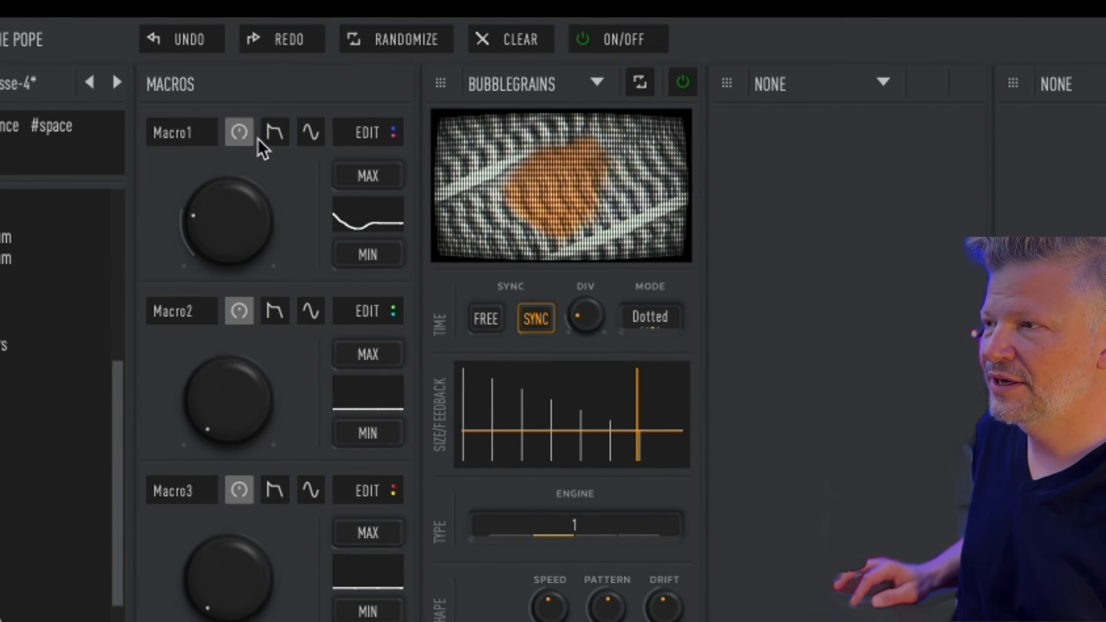
Step: After trying LFO shapes, set Macro1 to an envelope follower on Main Out, then enter edit mode
click(274, 132)
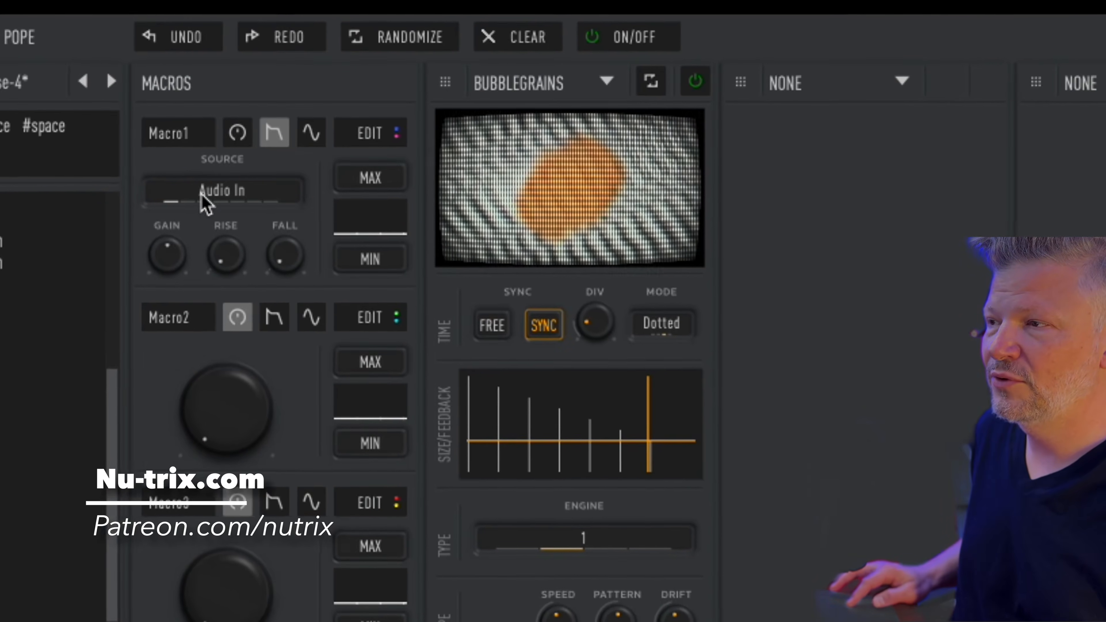
click(203, 201)
click(227, 198)
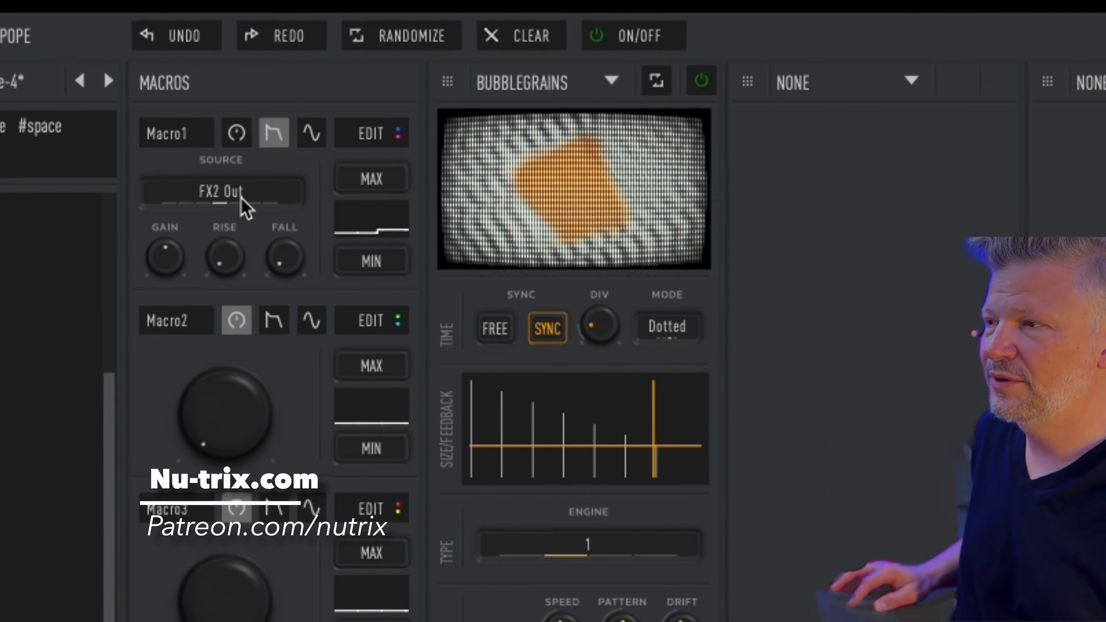
click(272, 203)
click(310, 133)
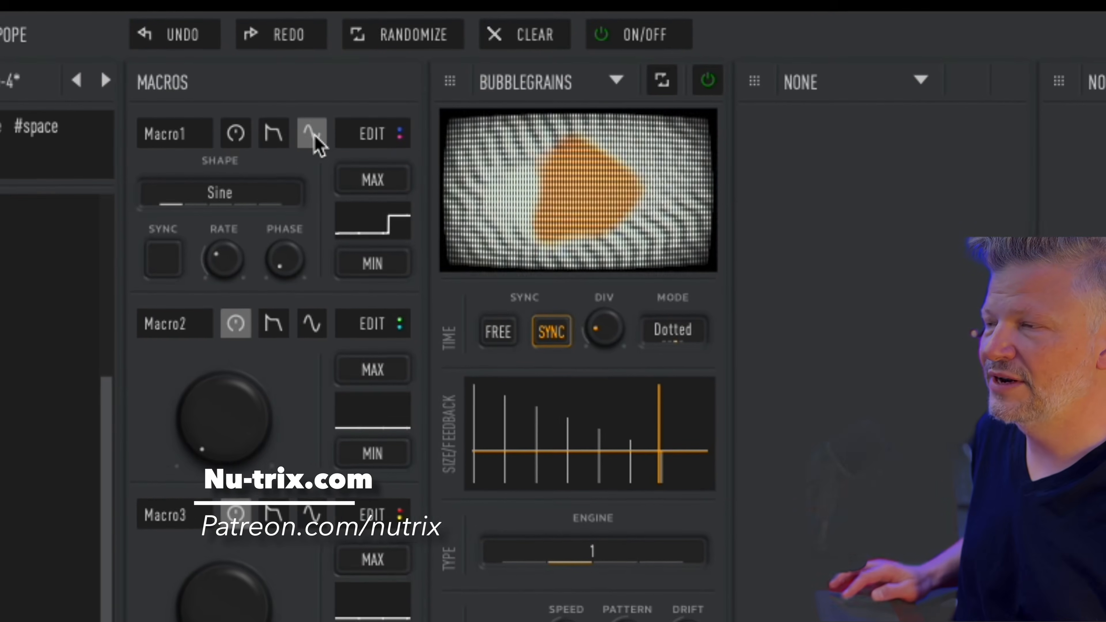
click(209, 214)
click(226, 201)
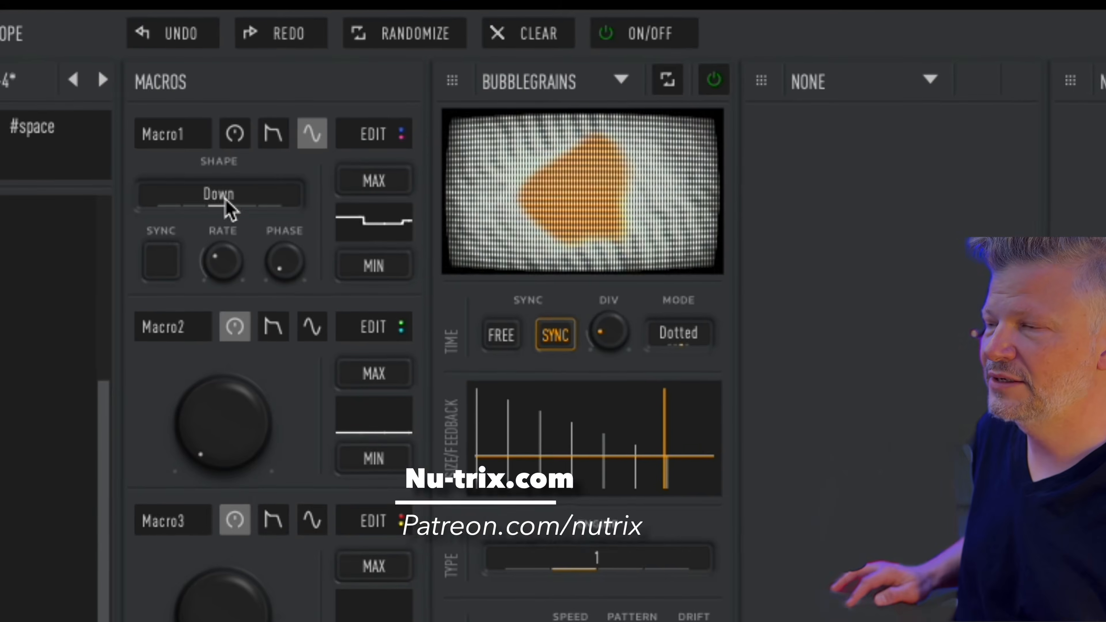
click(167, 209)
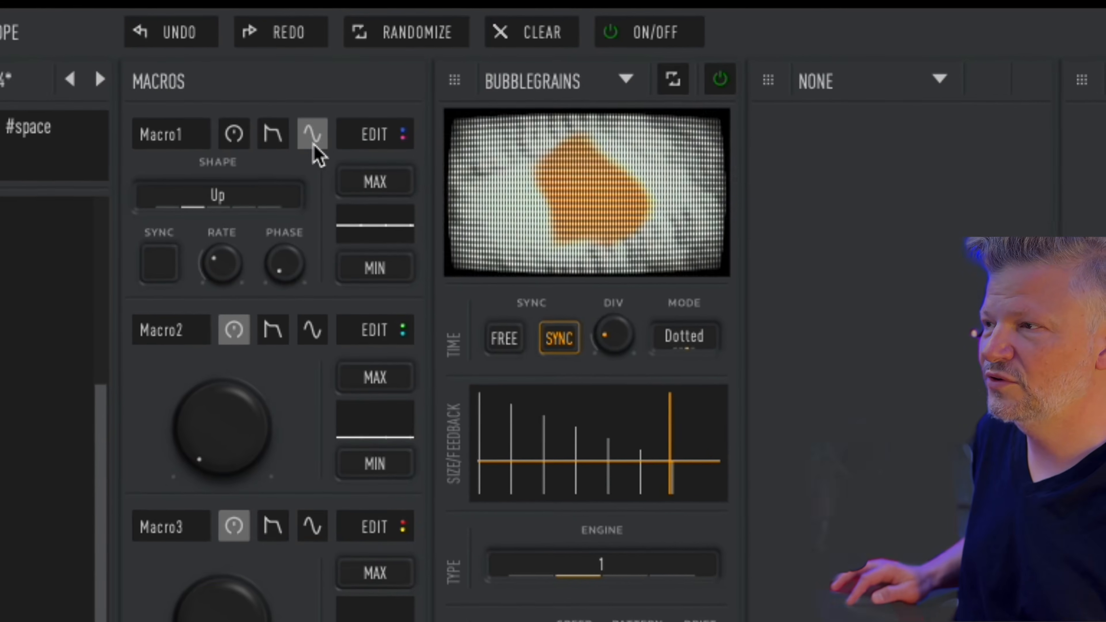
click(273, 135)
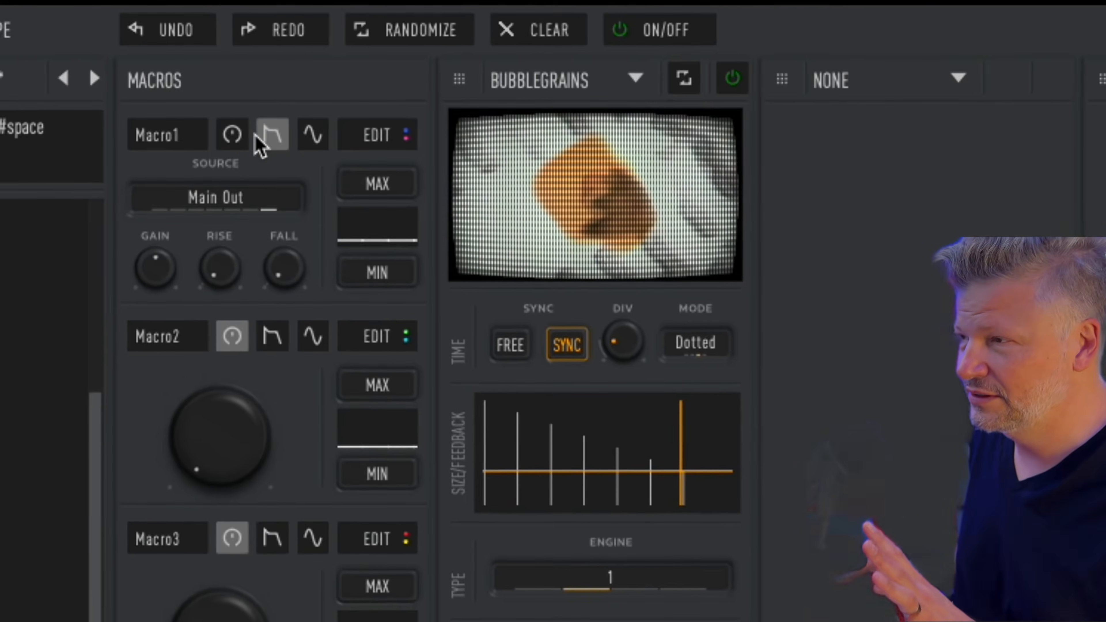
click(376, 134)
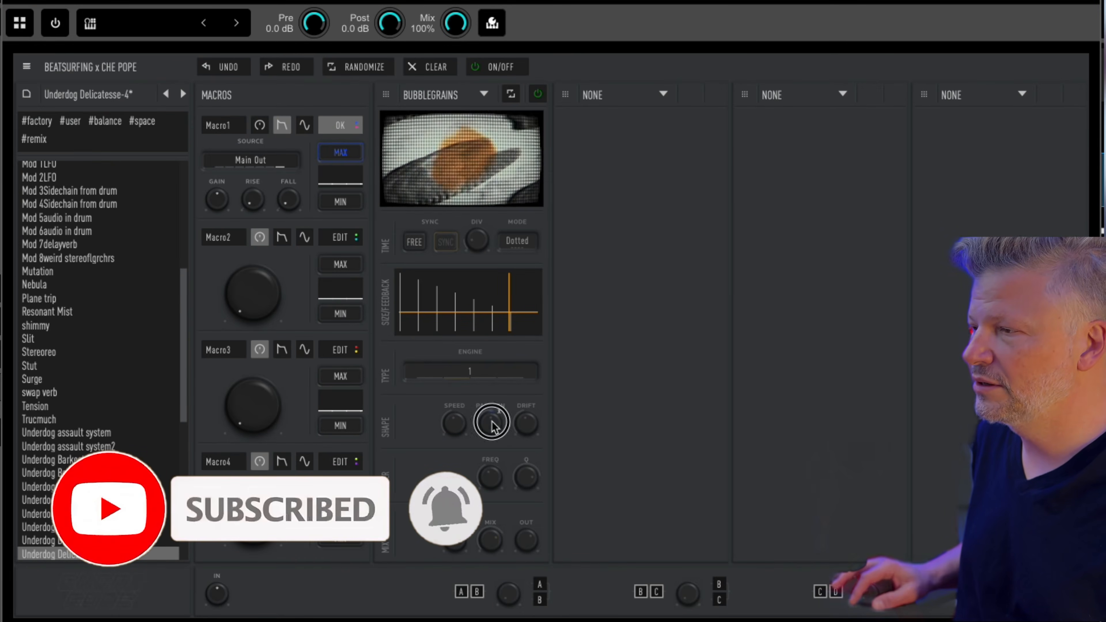
Step: Set how far Macro1 moves the BubbleGrains Pattern knob
drag(493, 362, 481, 305)
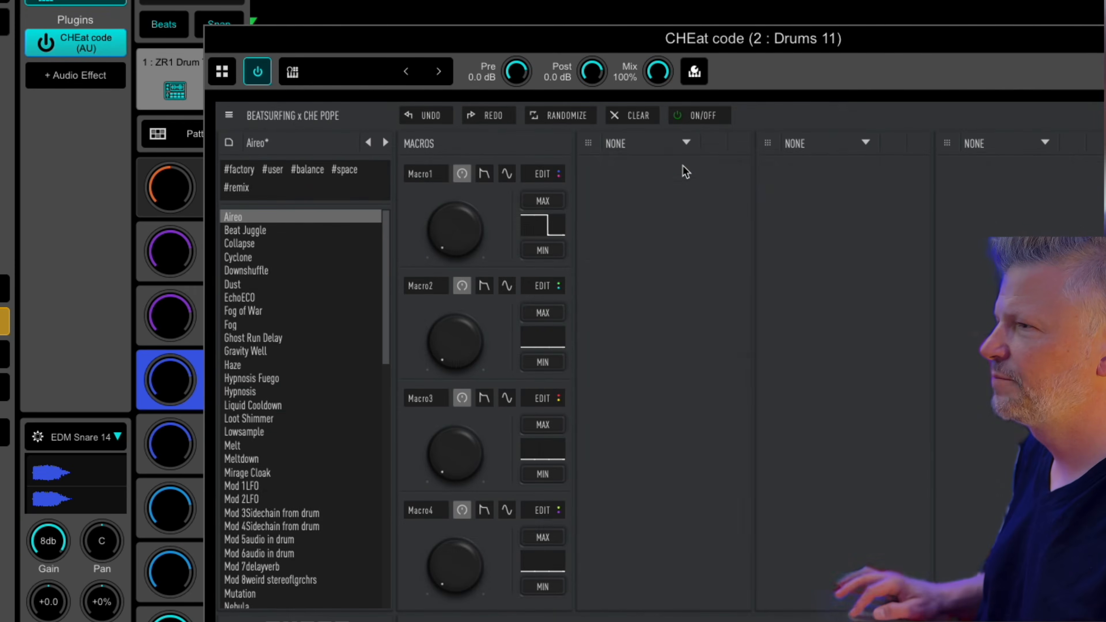
Step: Load BubbleGrains in the Aireo preset's first slot, widening size, lowering feedback, raising the division
click(674, 143)
click(658, 199)
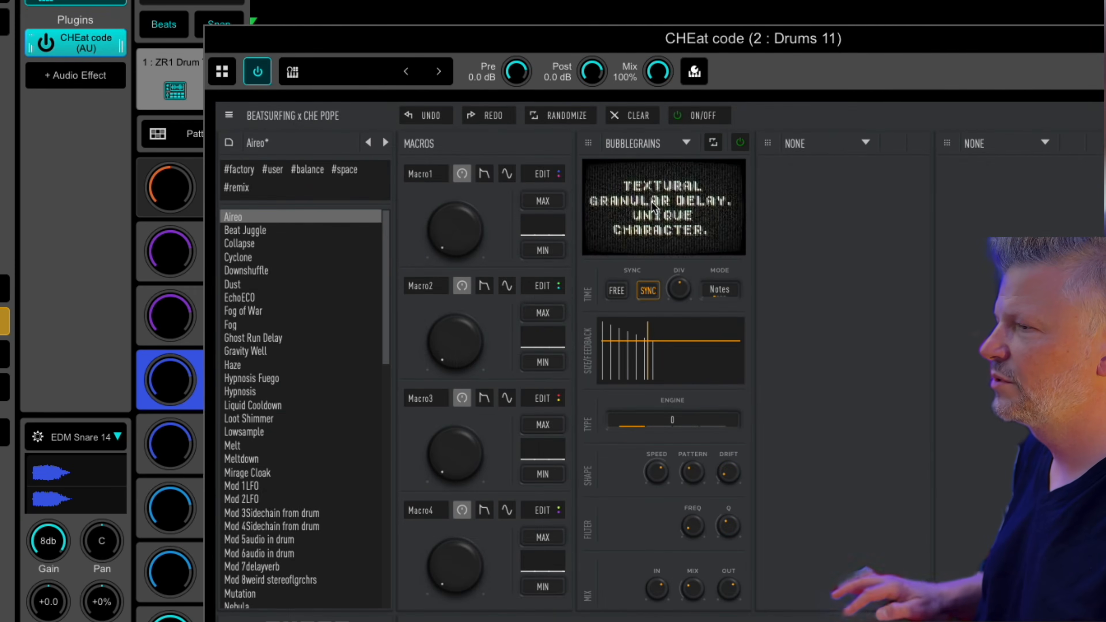
drag(723, 365, 648, 332)
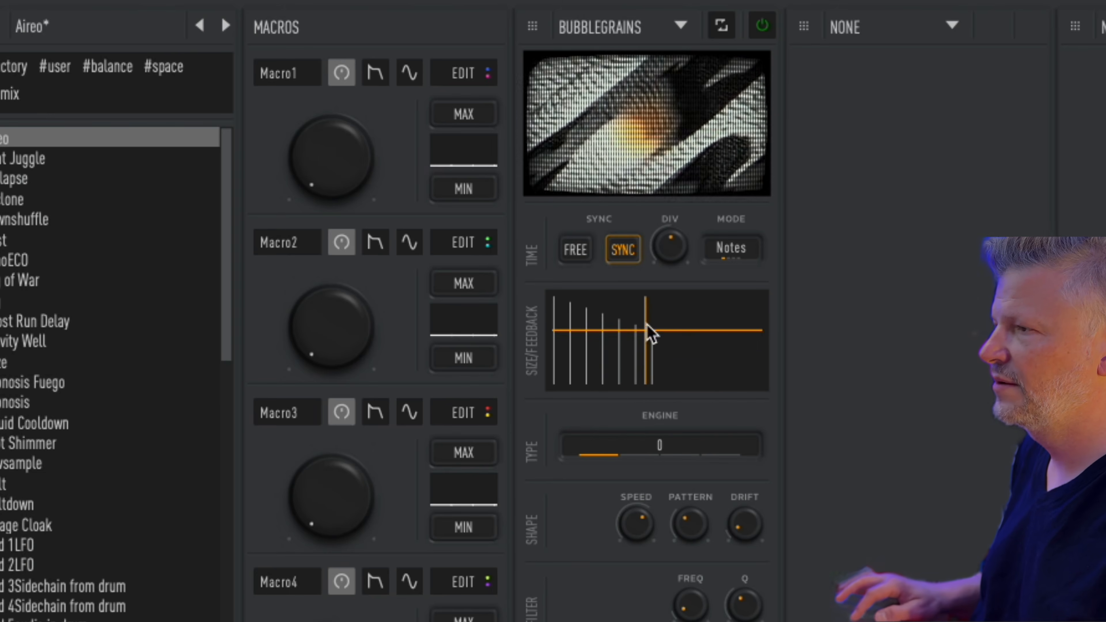
drag(674, 242, 664, 329)
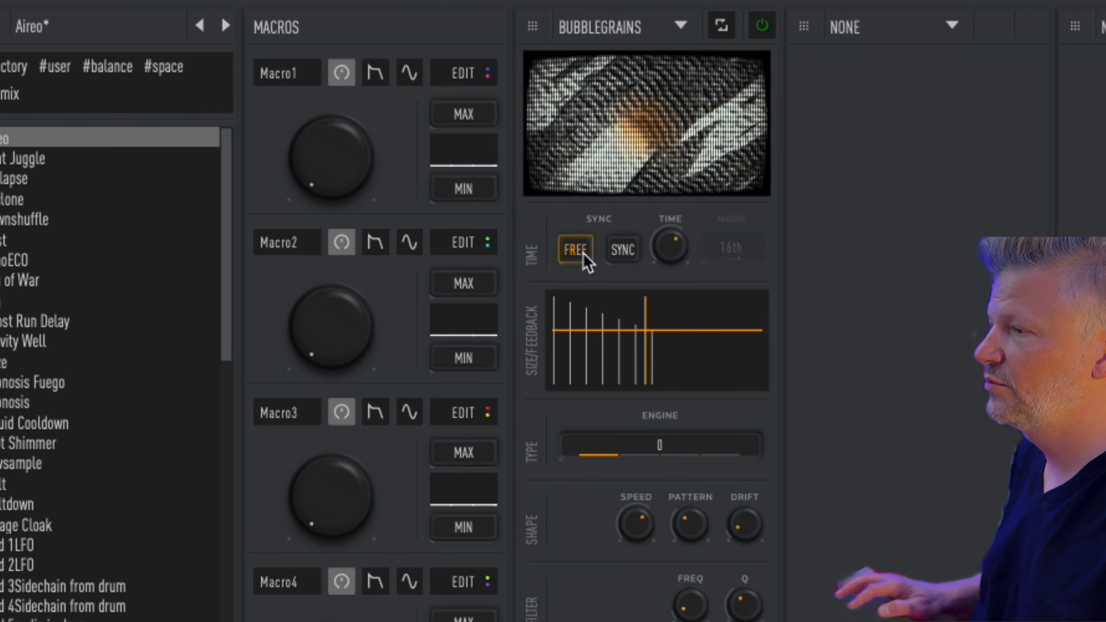
Step: Sync BubbleGrains to 16th notes, use engine 3, push drift near maximum, shorten size and feedback
click(623, 250)
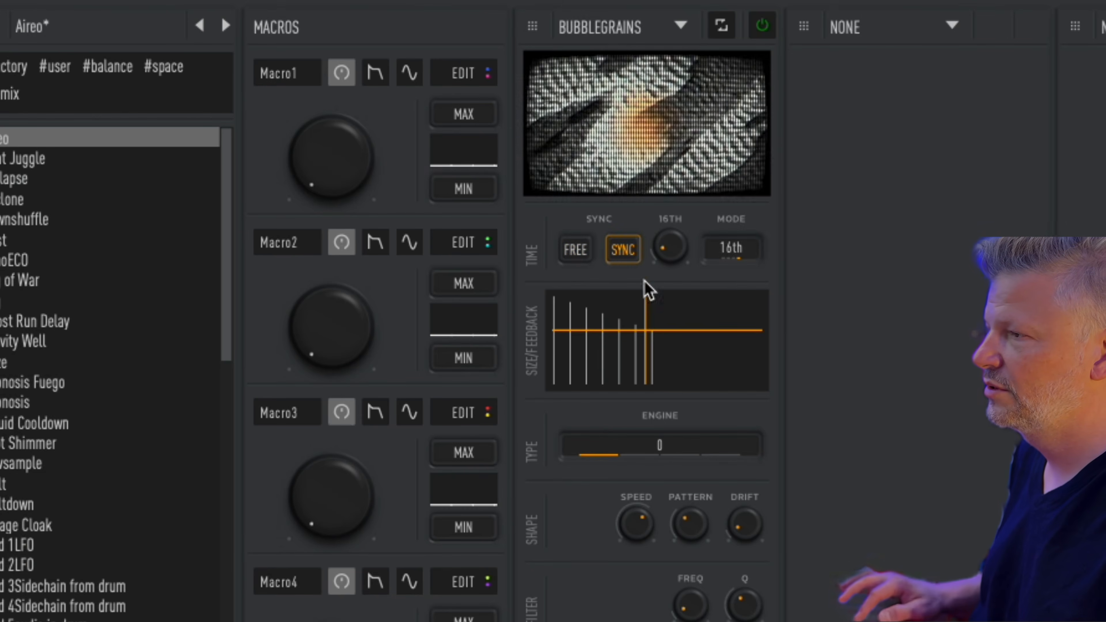
drag(650, 352, 675, 343)
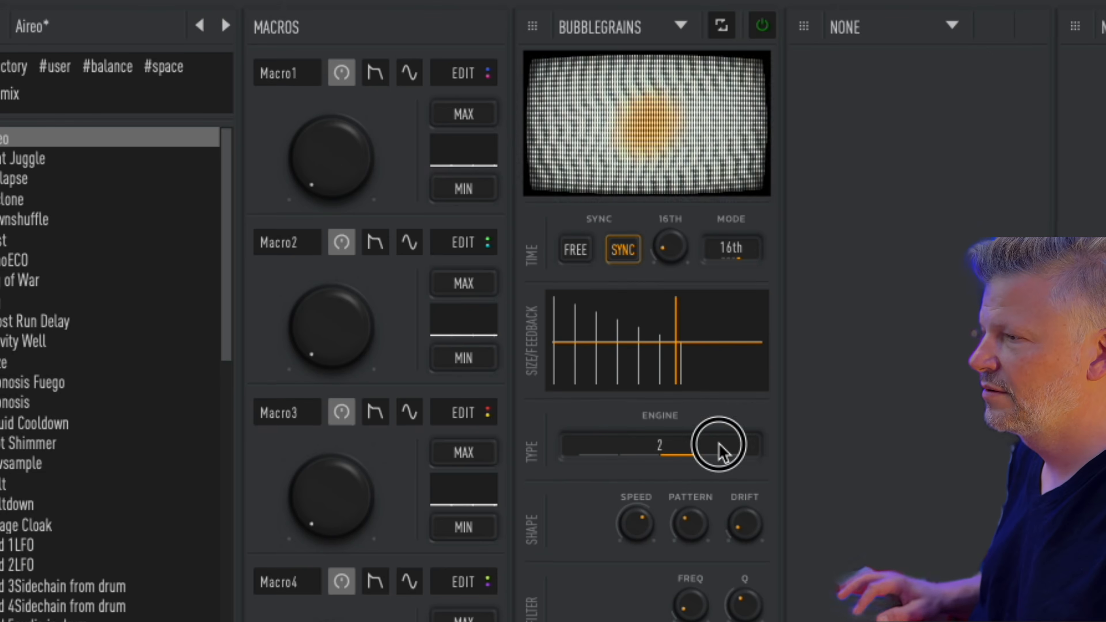
drag(743, 347, 755, 345)
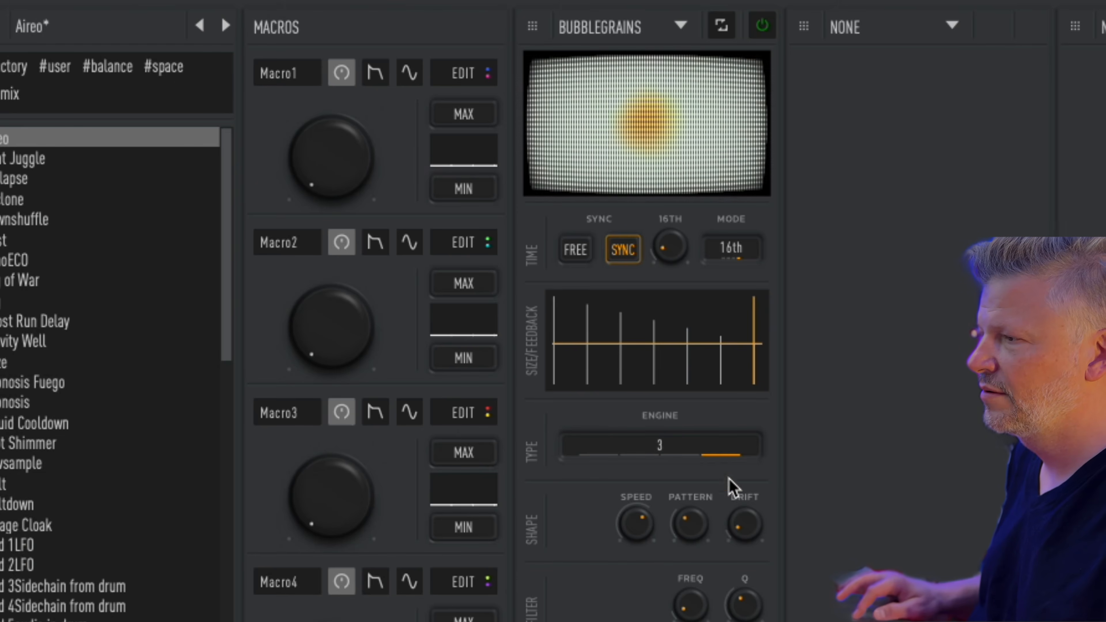
drag(743, 538, 777, 389)
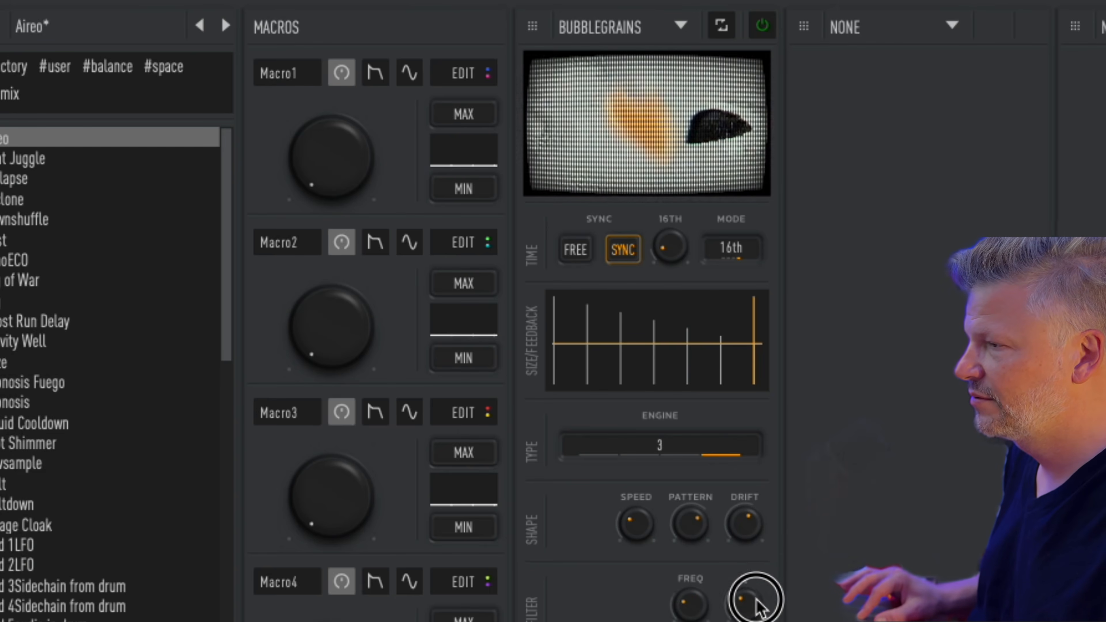
drag(714, 366, 736, 401)
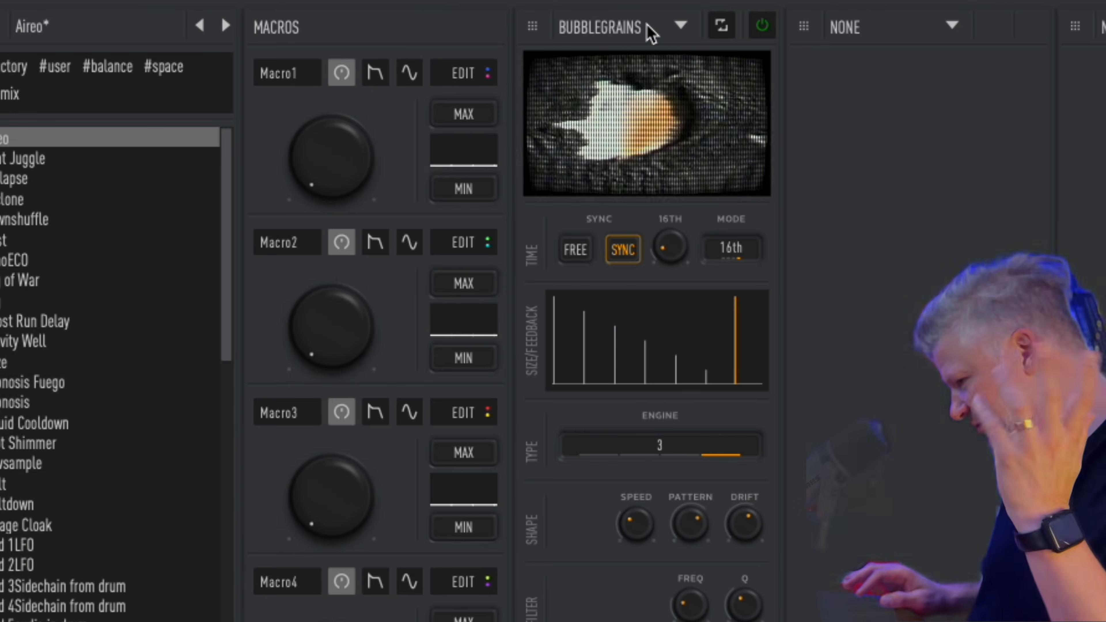
click(651, 32)
Step: Swap in FractalDelay, rearrange its ratio taps, raise PLAY slightly and set drift frequency mid-range
click(670, 298)
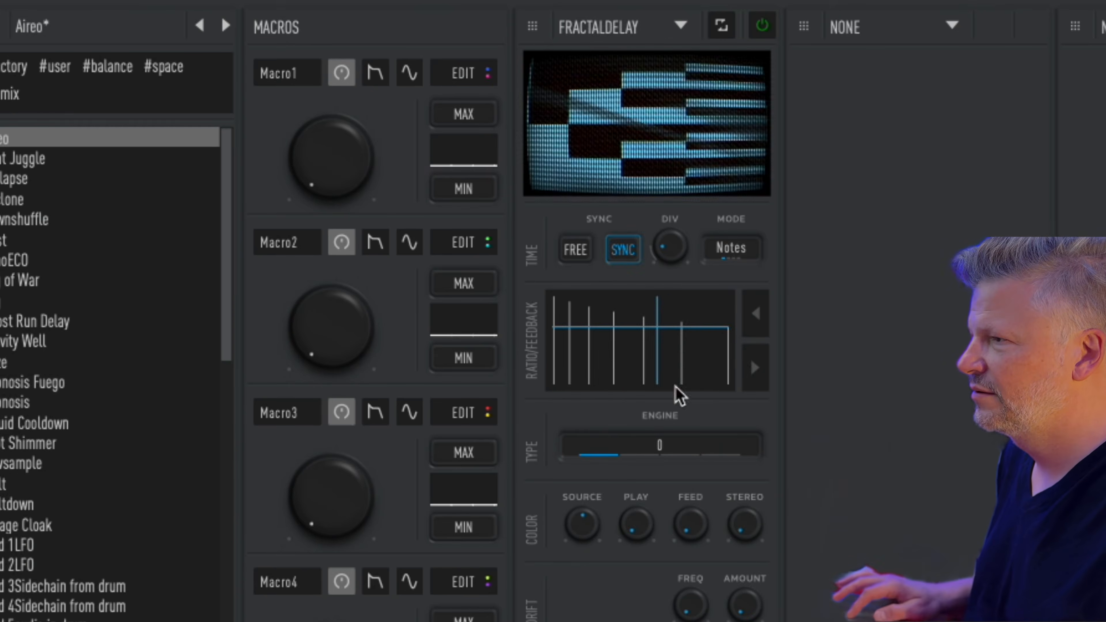
drag(702, 340, 757, 329)
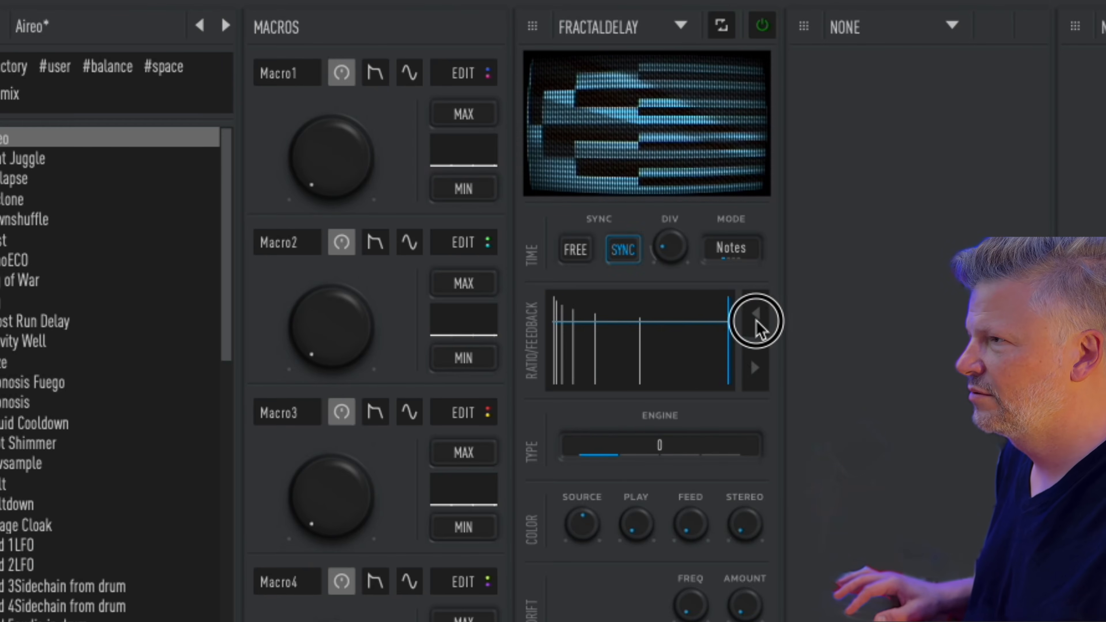
drag(644, 531, 649, 419)
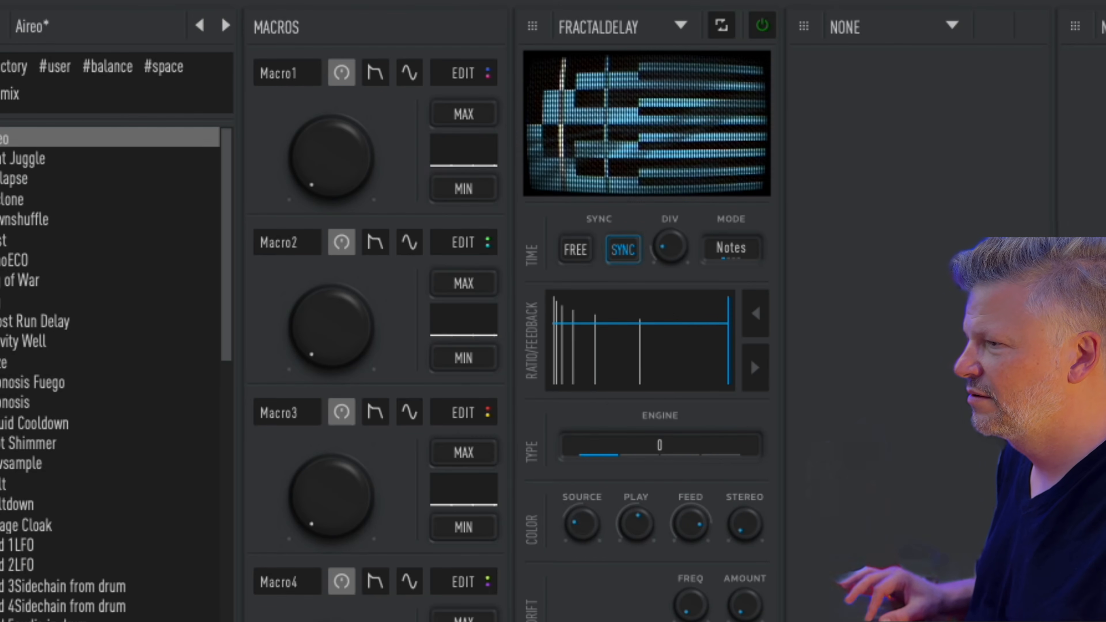
drag(709, 608, 727, 461)
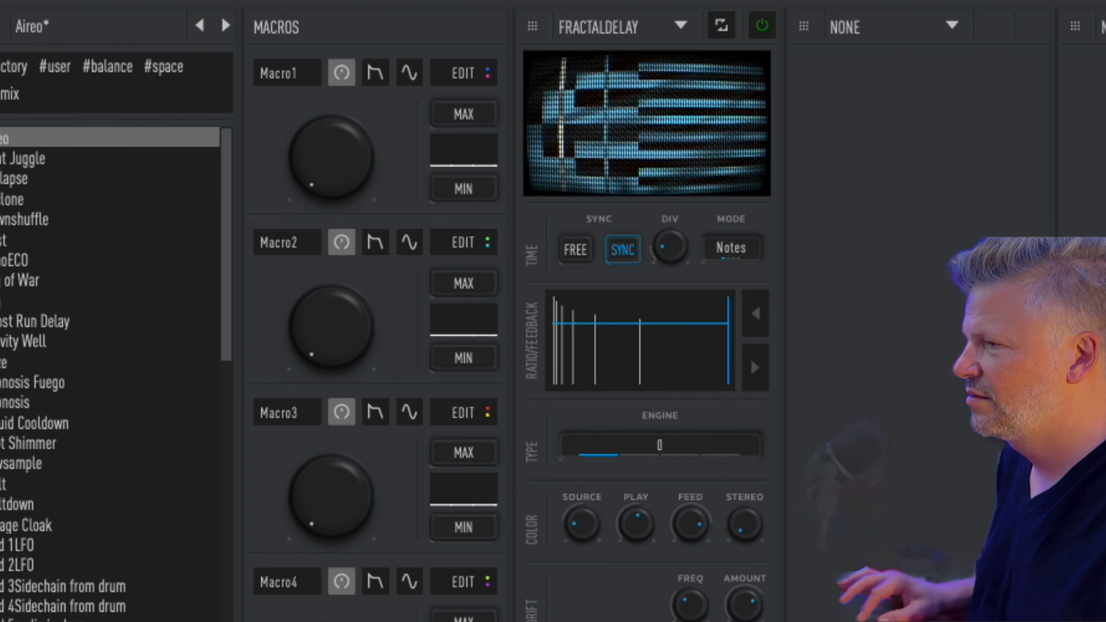
Step: Reshape FractalDelay's ratio taps and feedback points into a new echo pattern
drag(658, 351, 617, 395)
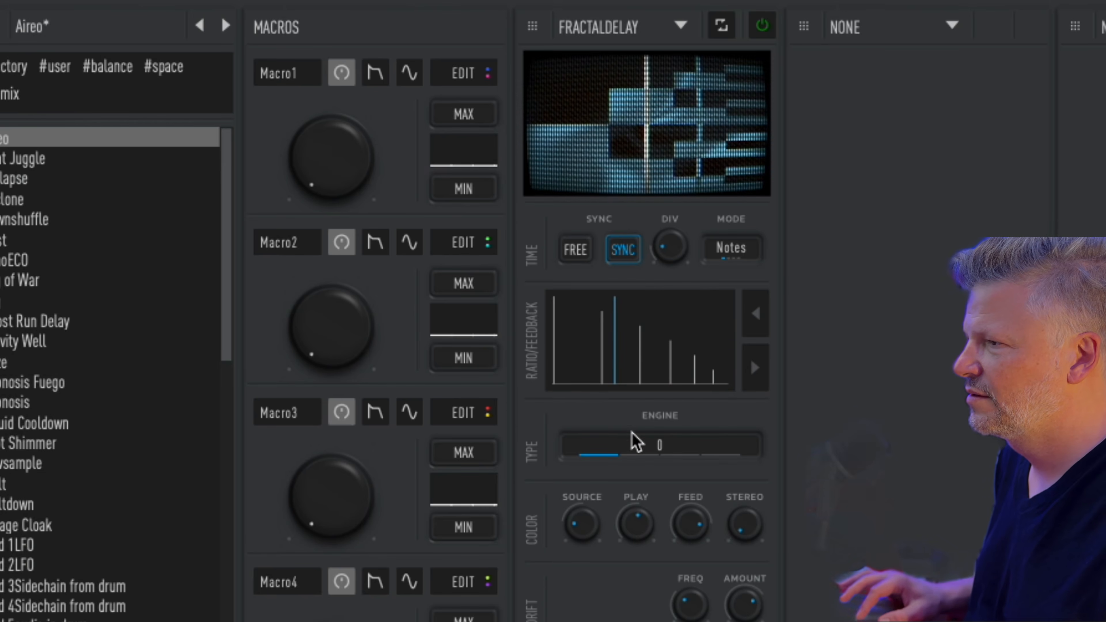
mouse_move(692, 371)
mouse_down()
mouse_move(594, 377)
mouse_move(699, 382)
mouse_up()
drag(699, 383, 698, 383)
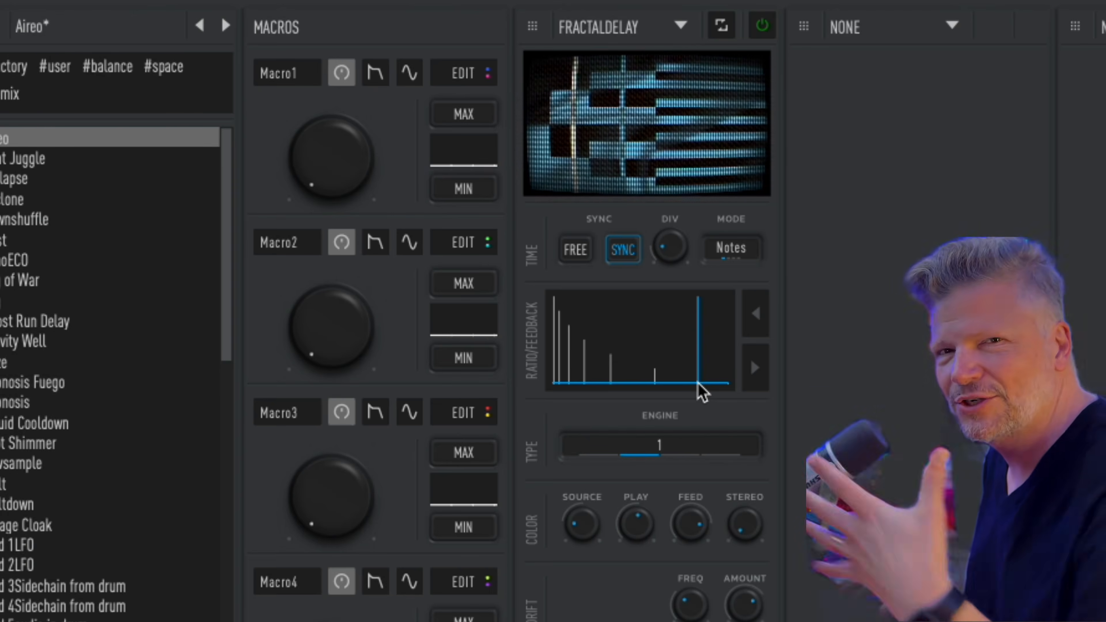
drag(644, 364, 727, 375)
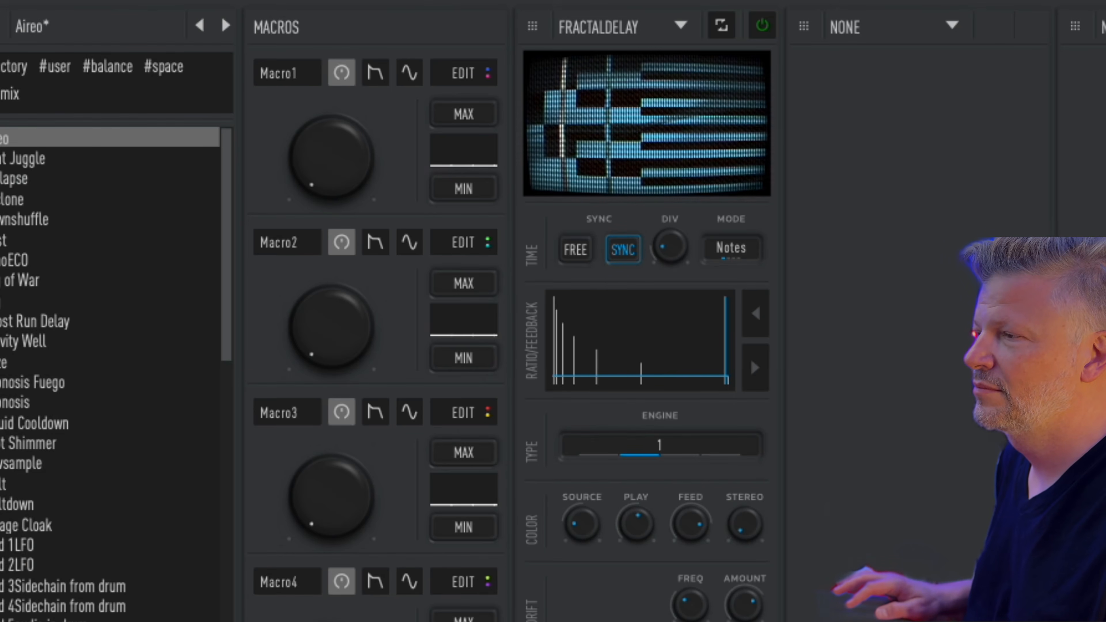
mouse_move(637, 383)
mouse_down()
mouse_move(571, 387)
mouse_move(696, 406)
mouse_up()
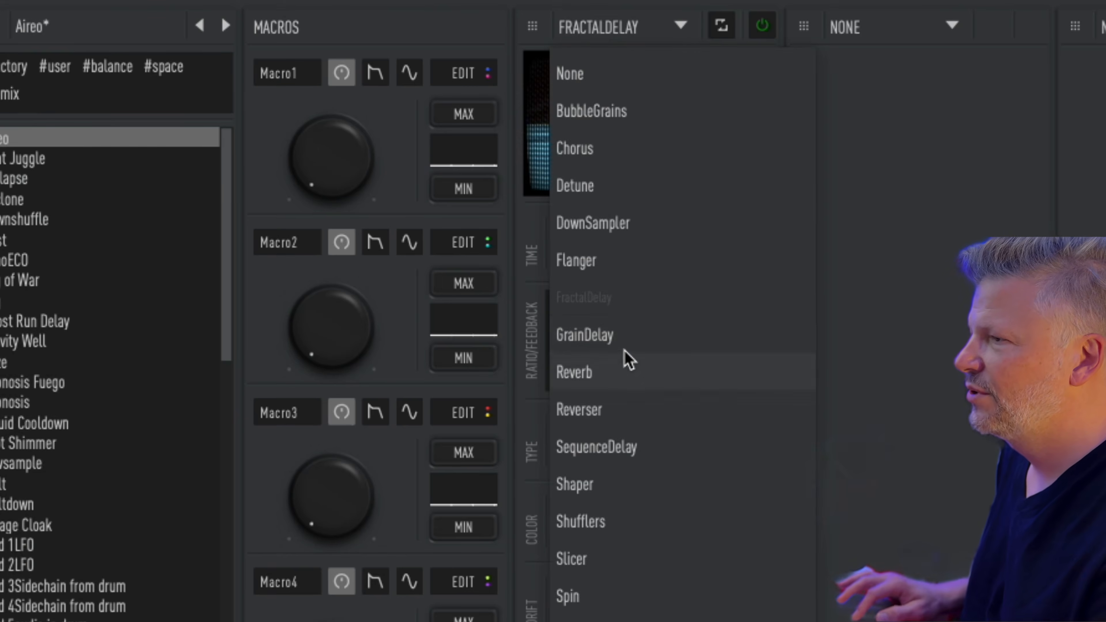
Step: Load GrainDelay, respread its taps, centre the stereo spread, and raise drift frequency and amount
click(626, 337)
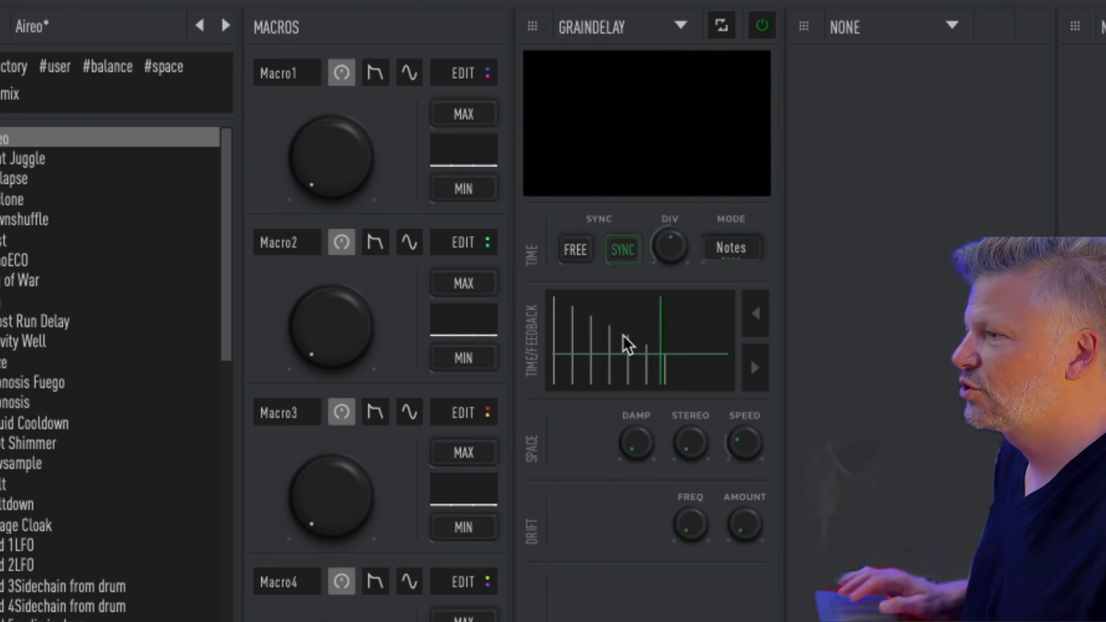
drag(618, 355, 717, 330)
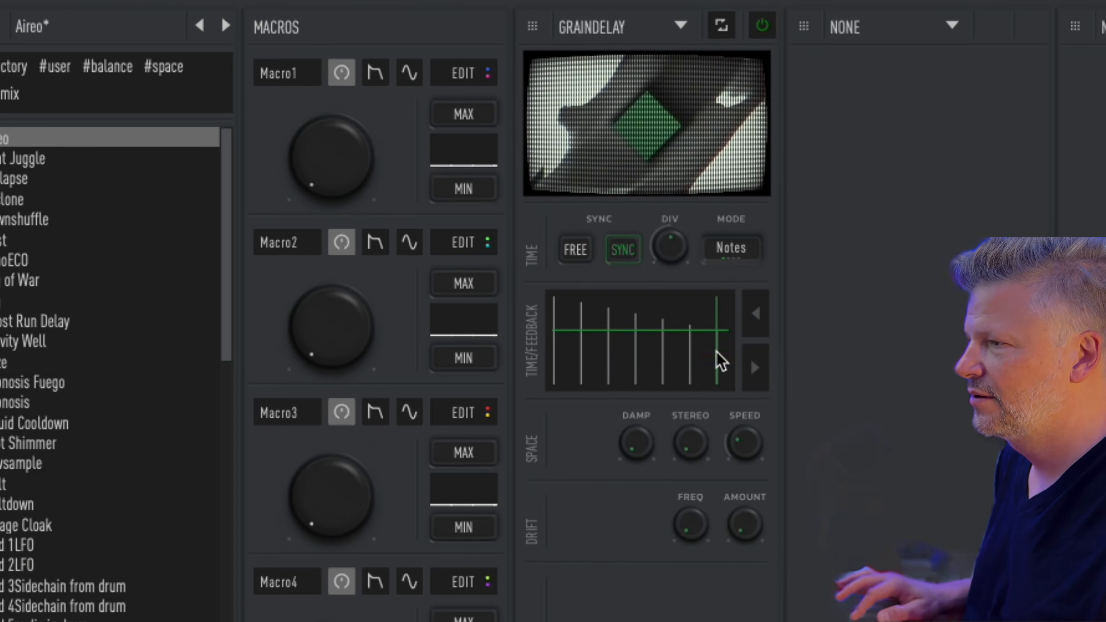
drag(691, 442, 750, 216)
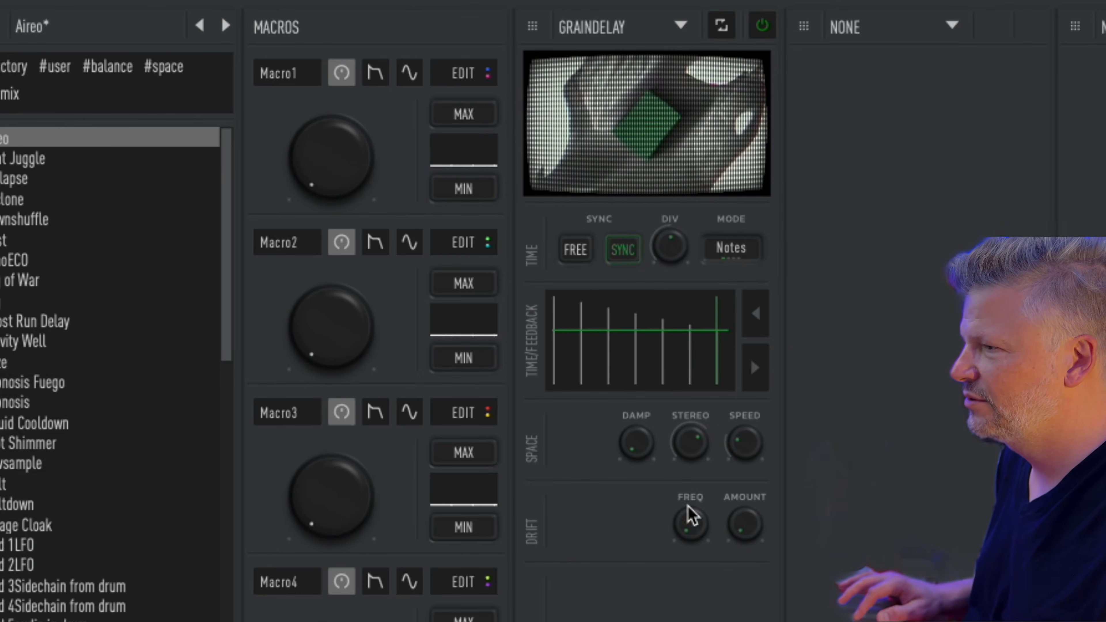
drag(695, 527, 708, 427)
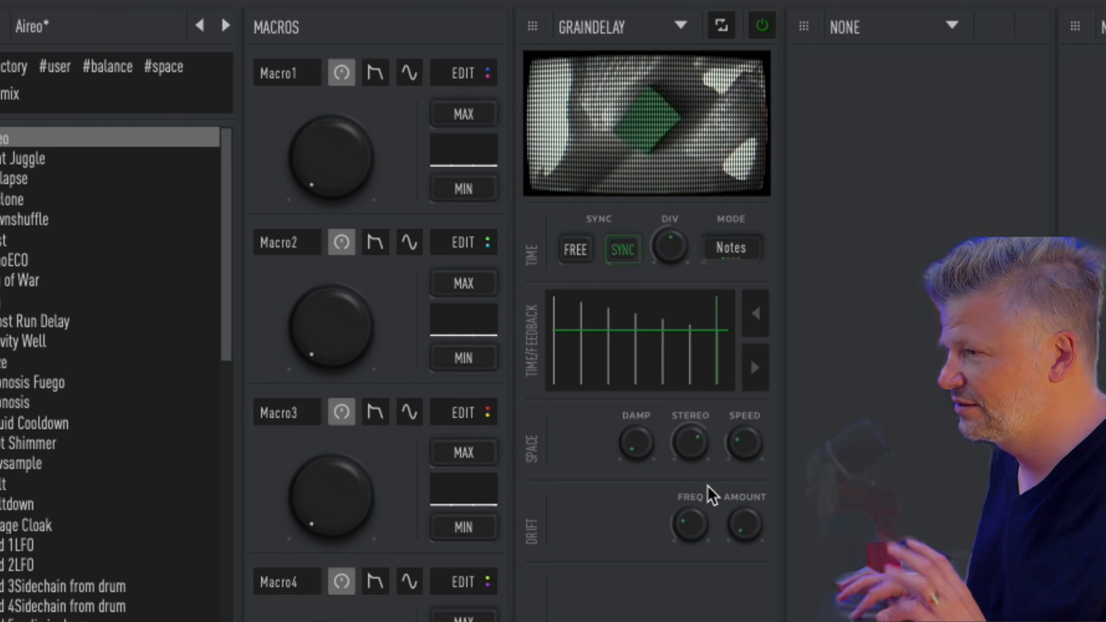
drag(745, 531, 786, 320)
drag(684, 521, 755, 312)
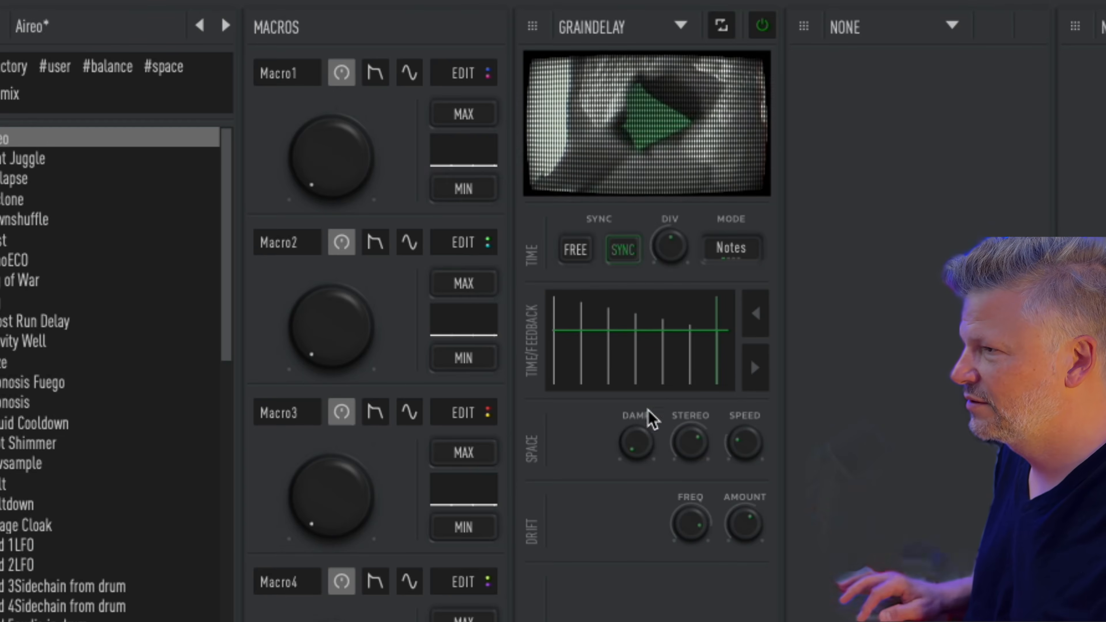
drag(648, 361, 677, 300)
drag(719, 357, 714, 335)
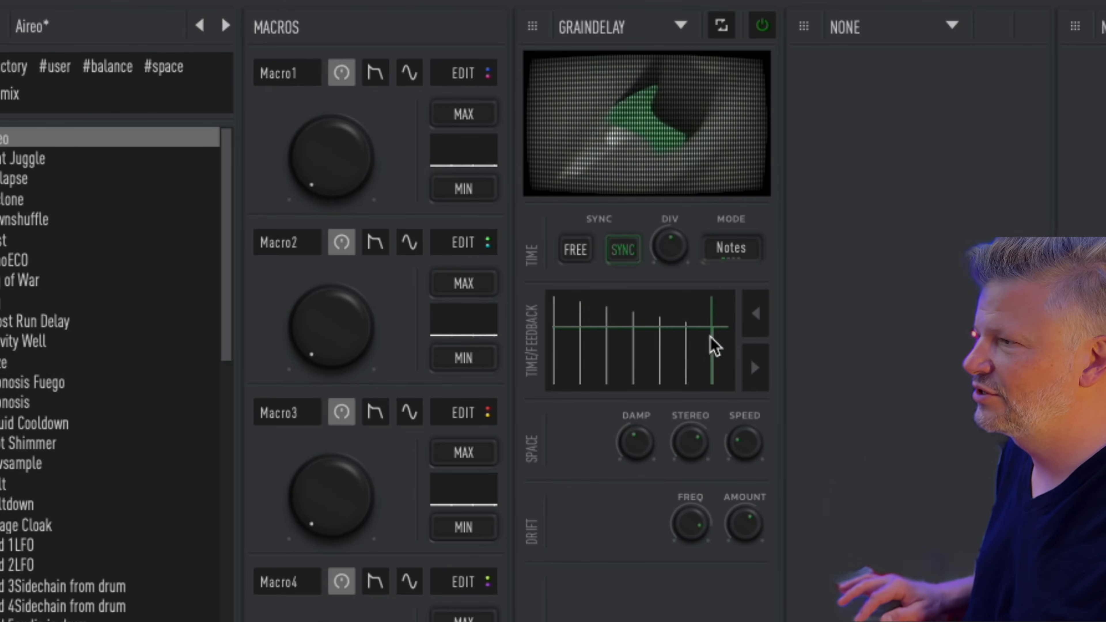
Step: Shift GrainDelay's colour filter curve higher, then replace GrainDelay with SequenceDelay
click(756, 313)
drag(616, 354, 647, 324)
click(757, 374)
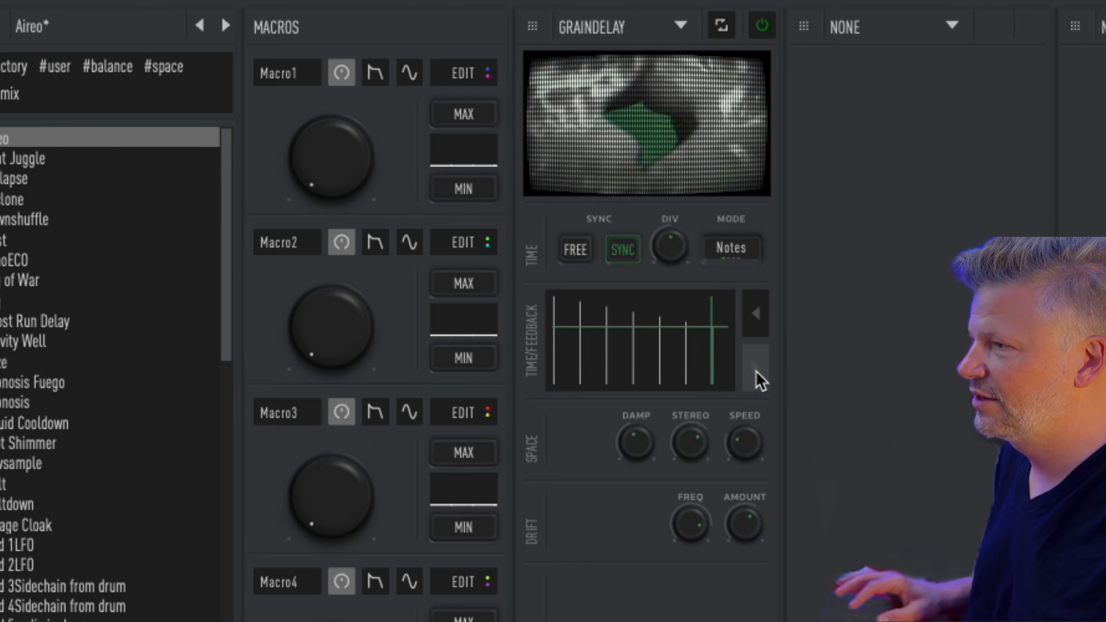
click(758, 375)
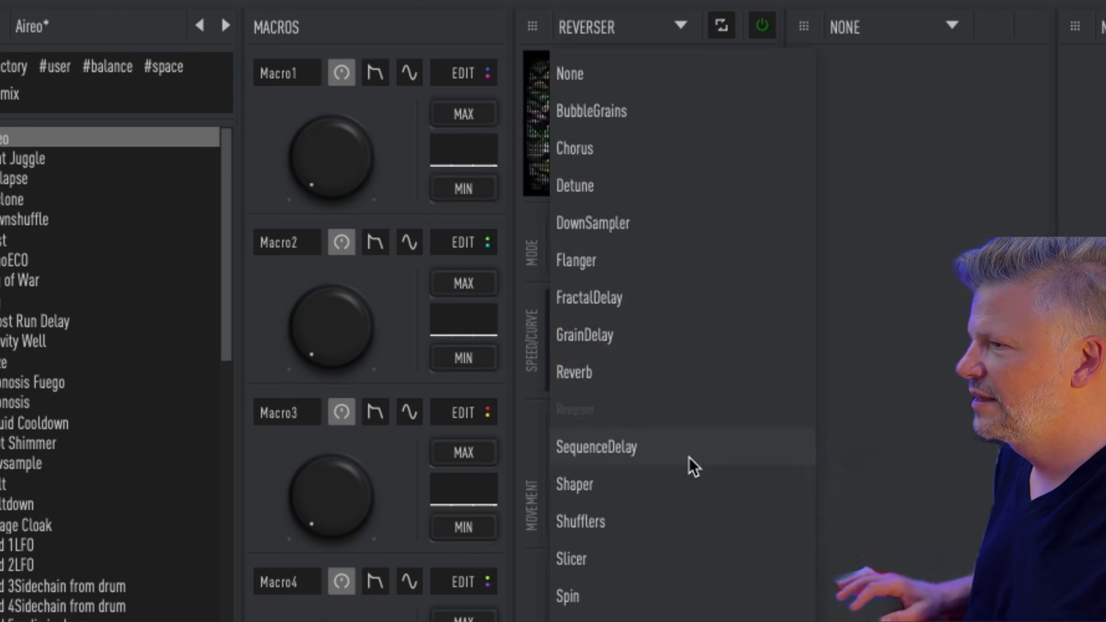
click(690, 457)
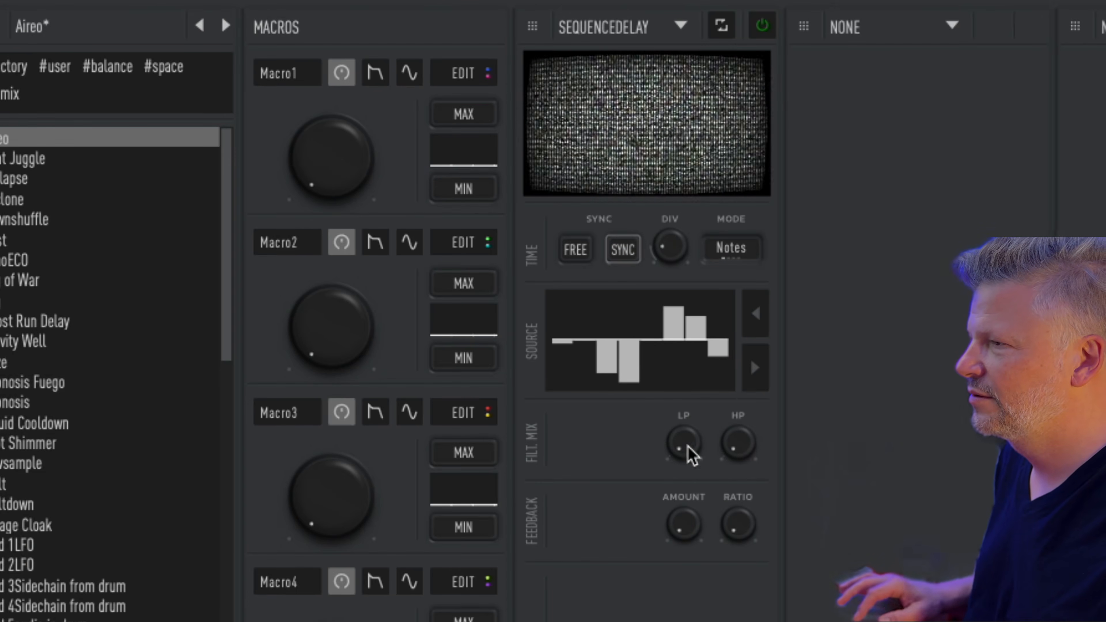
Step: Raise SequenceDelay's lowpass mix and redraw the Source sequence, lowering step 5 and raising step 7
drag(685, 443, 712, 340)
drag(686, 608, 723, 398)
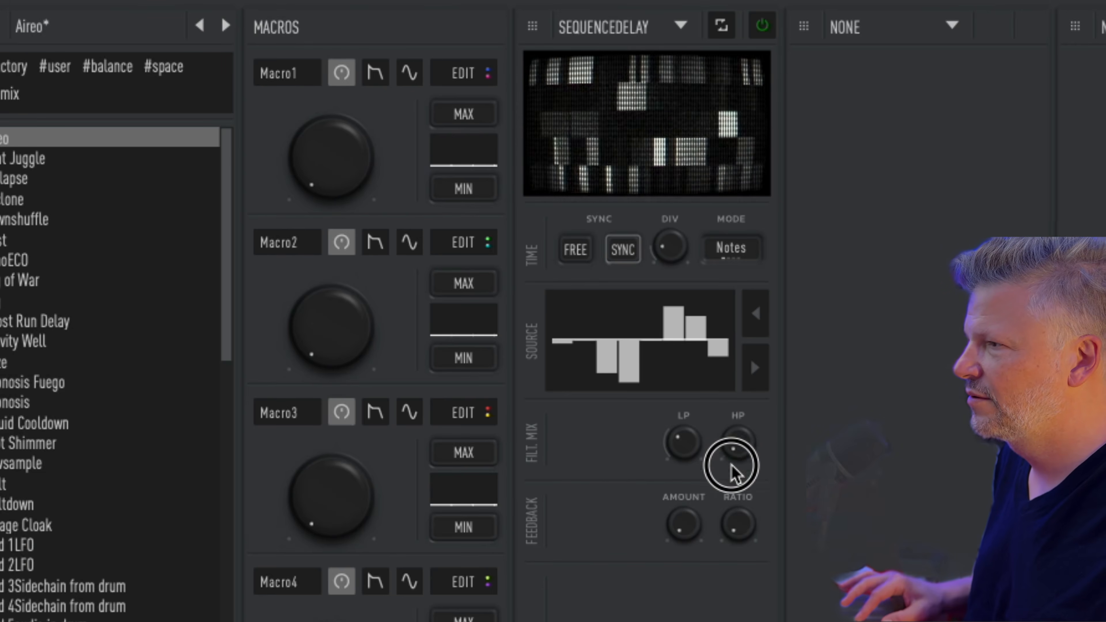
click(740, 505)
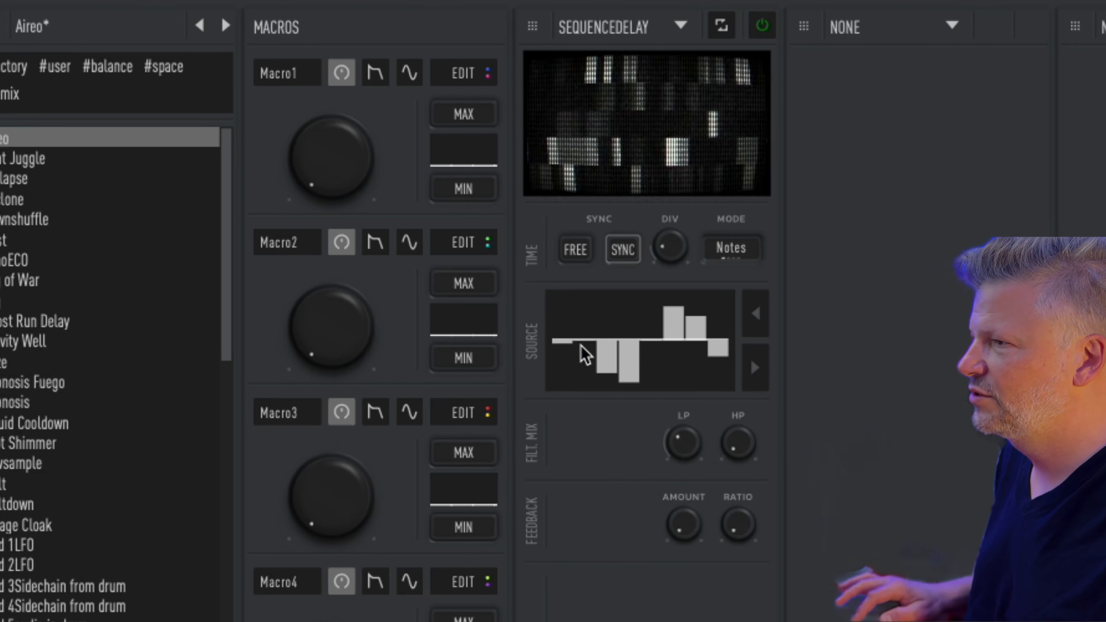
mouse_move(585, 355)
mouse_down()
mouse_move(583, 292)
mouse_move(655, 358)
mouse_move(712, 314)
mouse_move(641, 314)
mouse_move(714, 338)
mouse_move(707, 370)
mouse_move(561, 385)
mouse_move(601, 289)
mouse_up()
drag(640, 349, 656, 324)
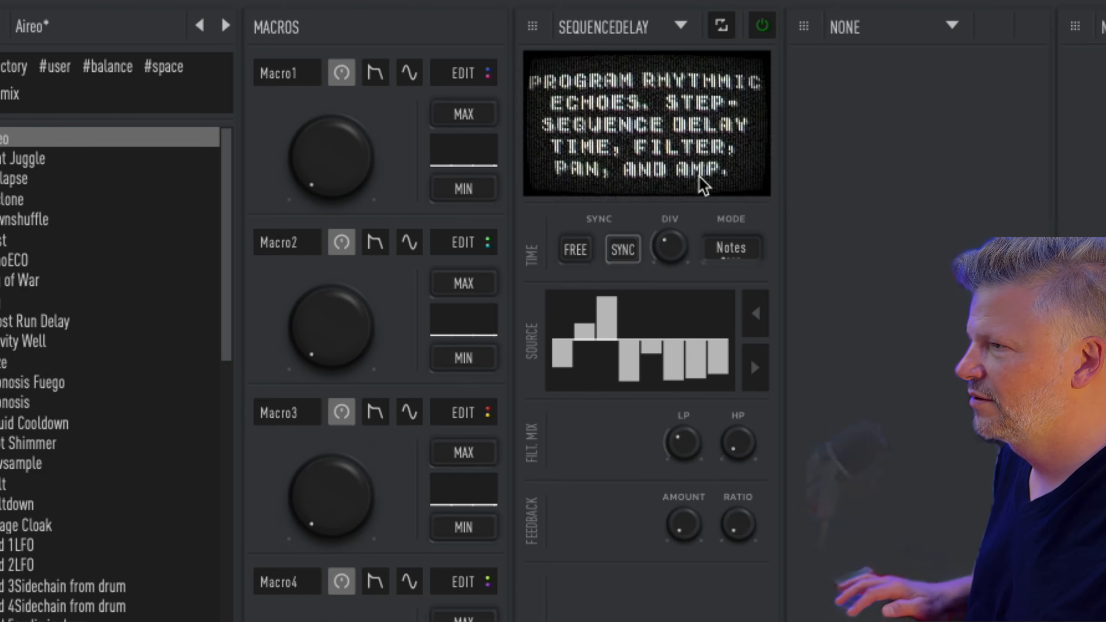
click(702, 317)
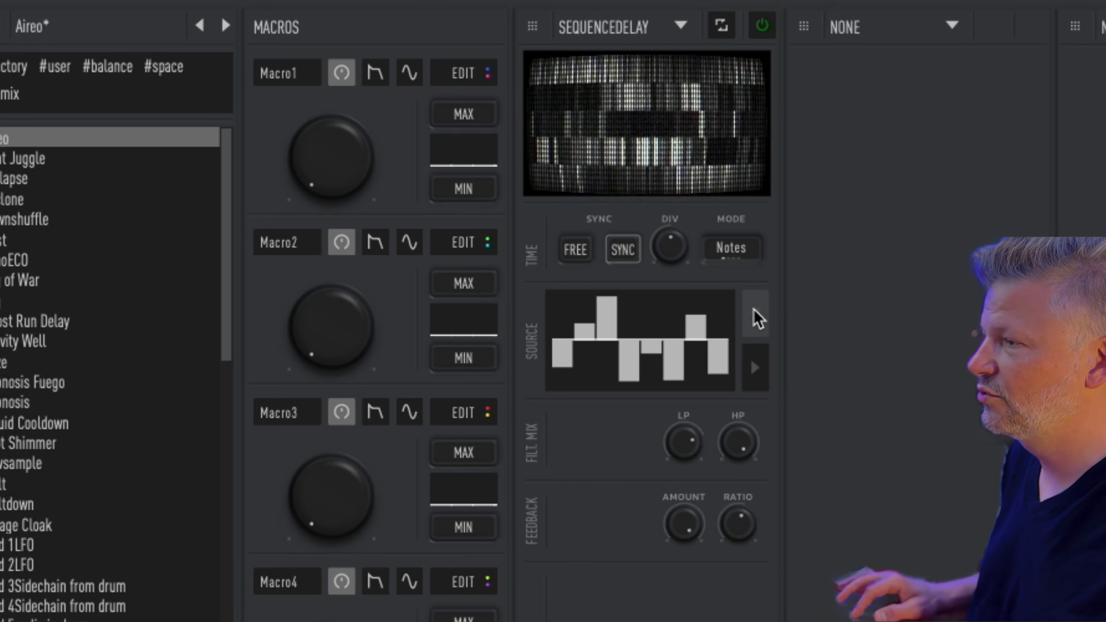
Step: Raise Pan sequence steps 2 and 3 to maximum
click(754, 316)
click(755, 325)
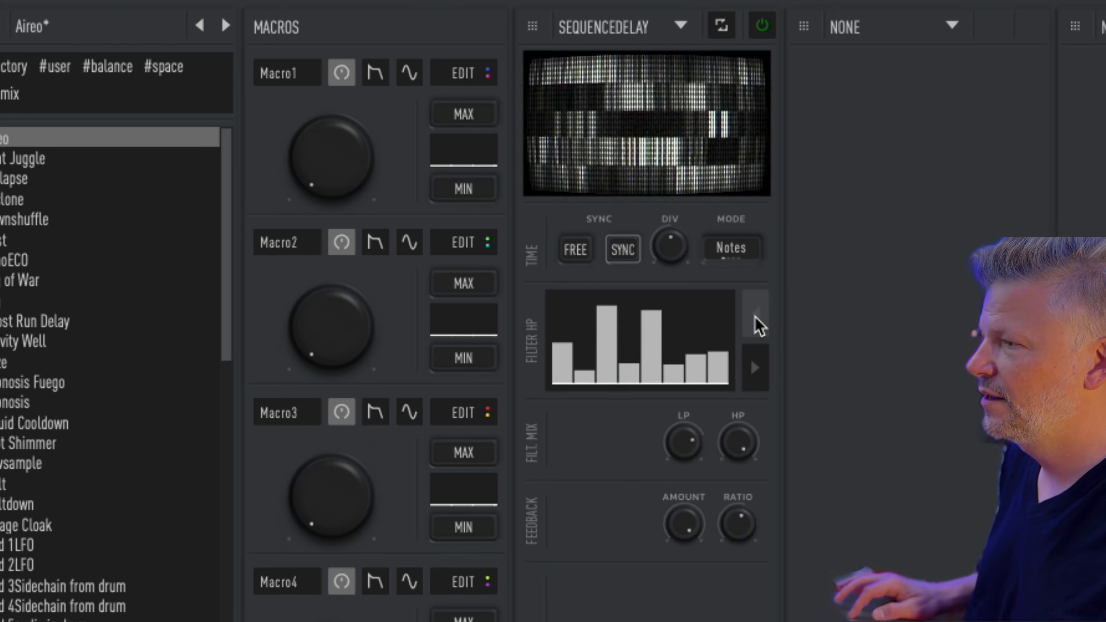
click(757, 368)
click(757, 368)
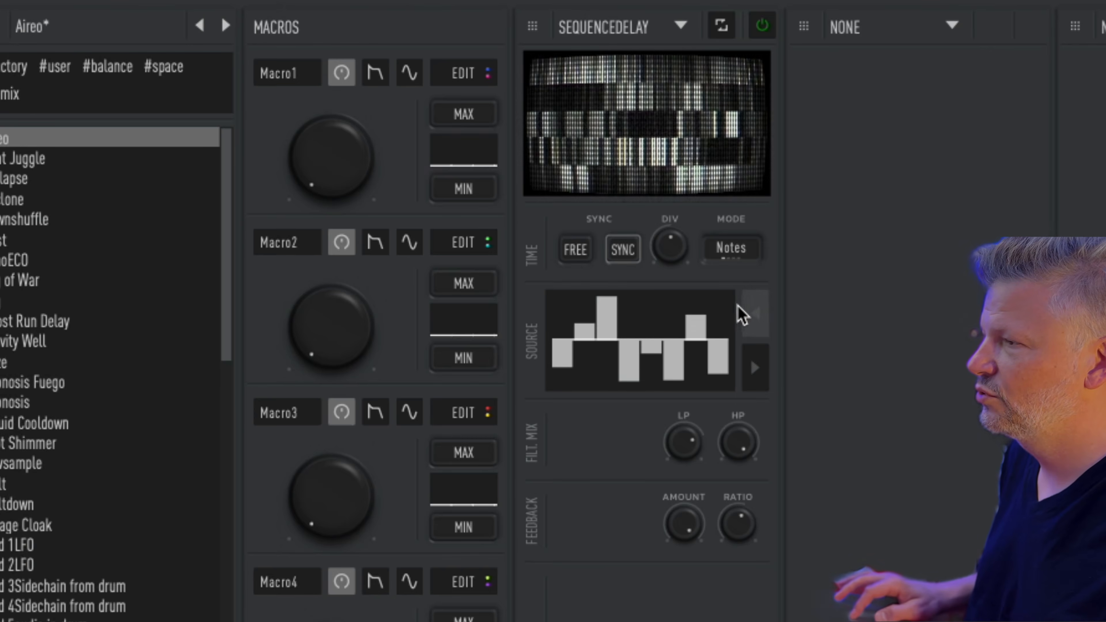
click(754, 315)
mouse_move(608, 322)
mouse_down()
mouse_move(596, 283)
mouse_move(585, 379)
mouse_up()
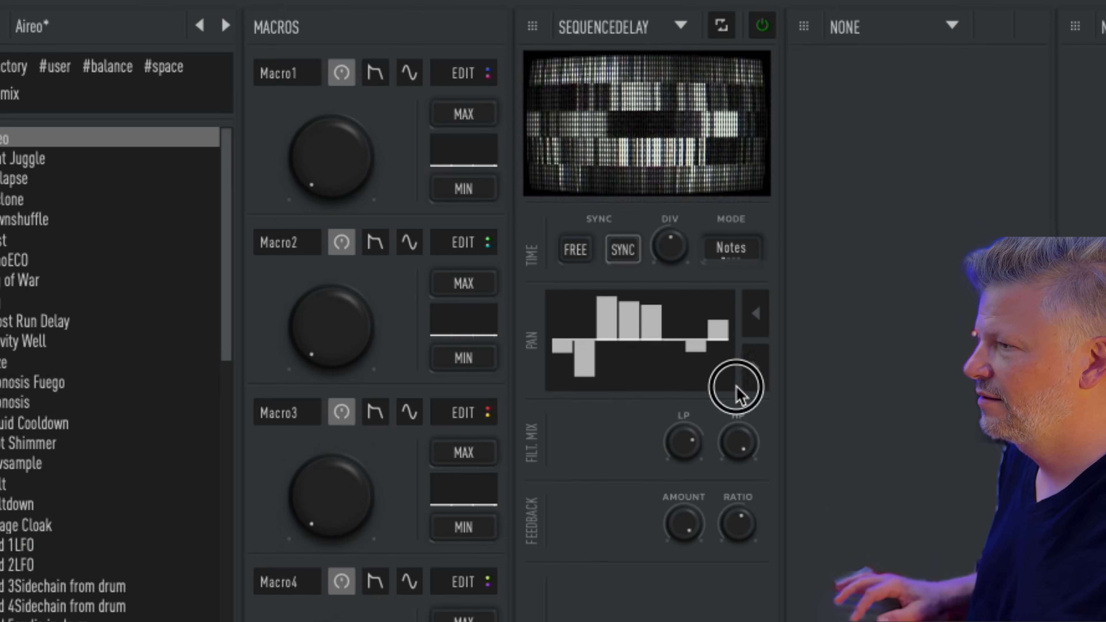
Step: Silence the sixth Amp step and raise the last Amp step near full
click(753, 369)
click(756, 369)
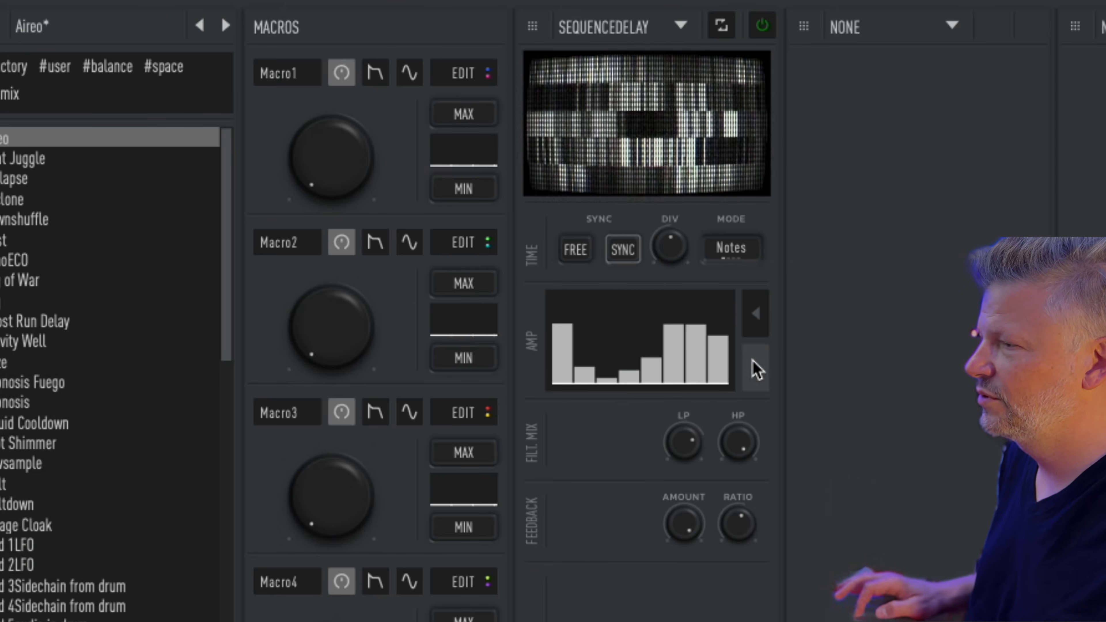
drag(675, 369, 676, 415)
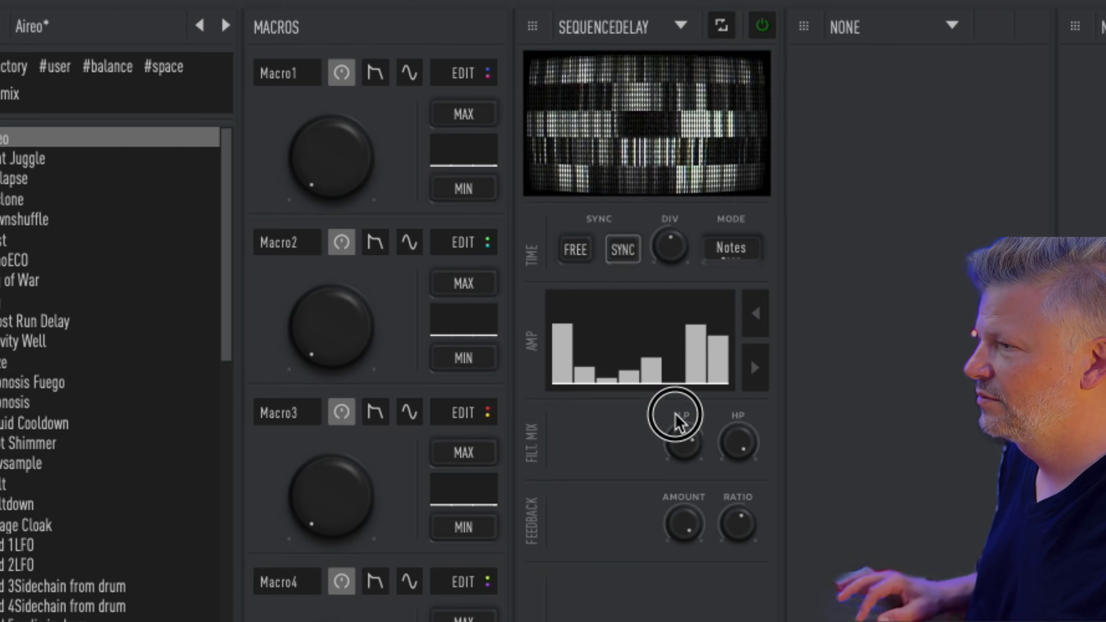
drag(708, 344, 718, 296)
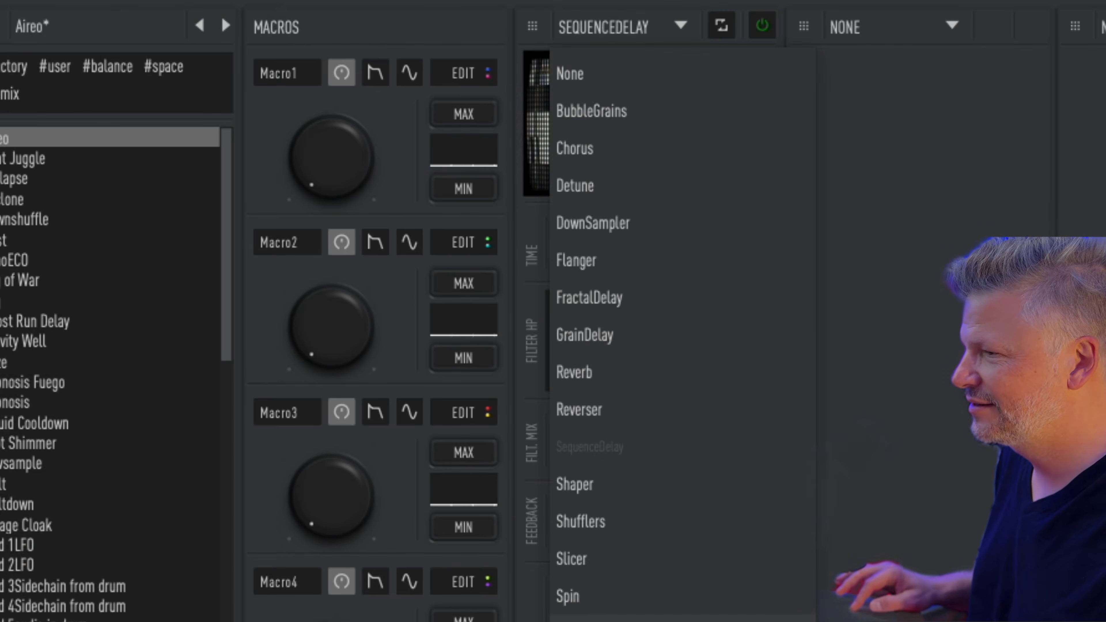
Step: Load TapDelay into the first slot and tap in an echo rhythm
click(579, 620)
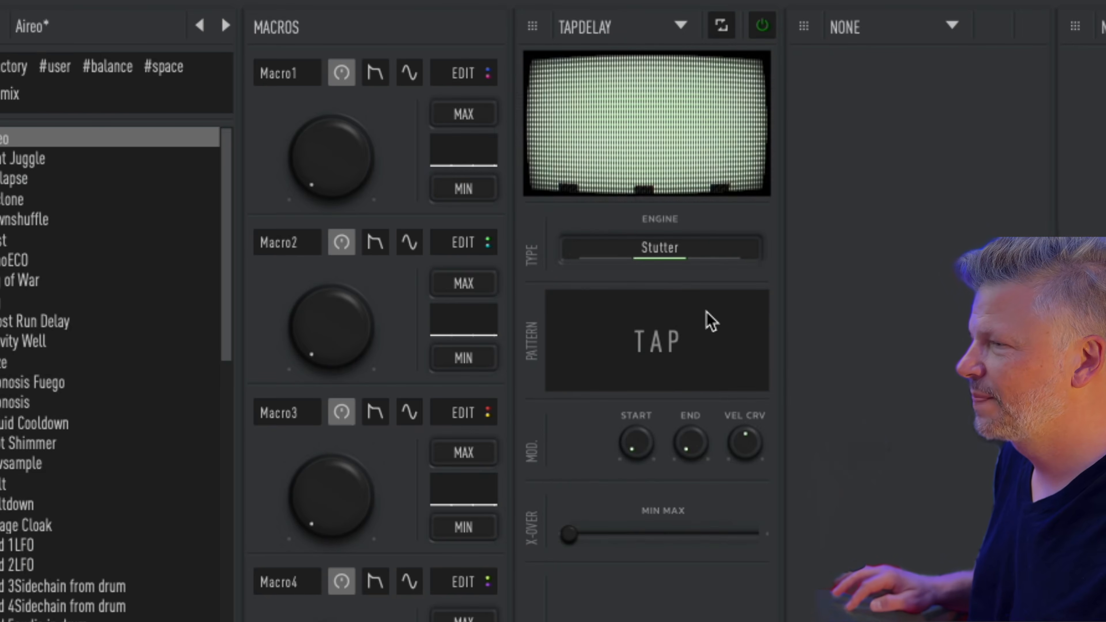
click(658, 344)
click(657, 344)
click(658, 344)
click(657, 345)
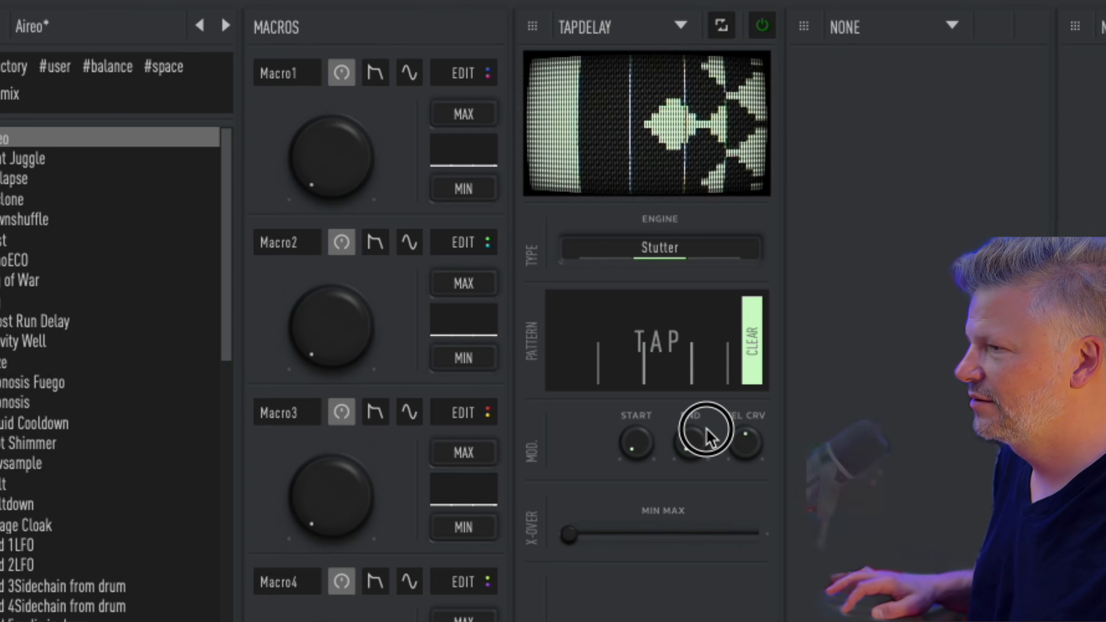
Step: Narrow the crossover range, turn END near maximum, and set the delay engine to Filter
drag(569, 535, 640, 539)
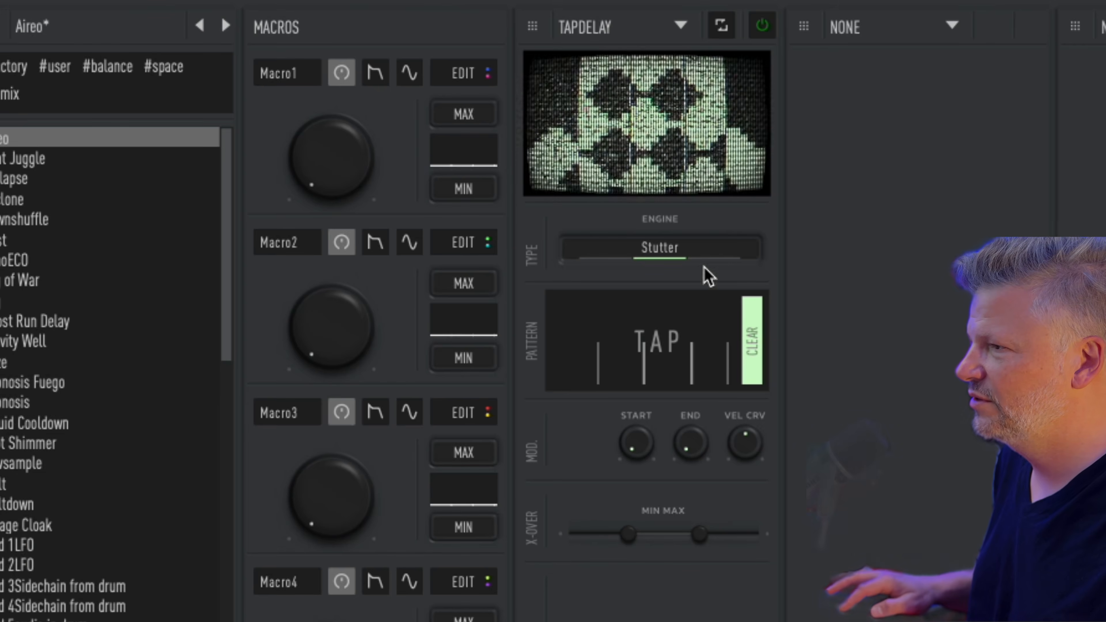
drag(697, 443, 702, 475)
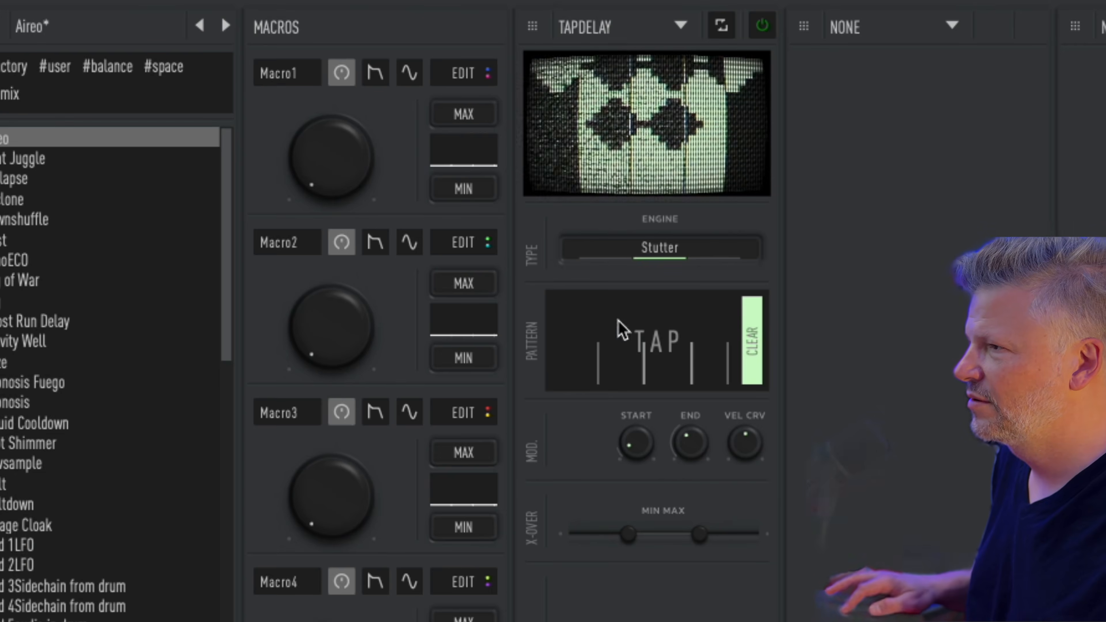
click(610, 258)
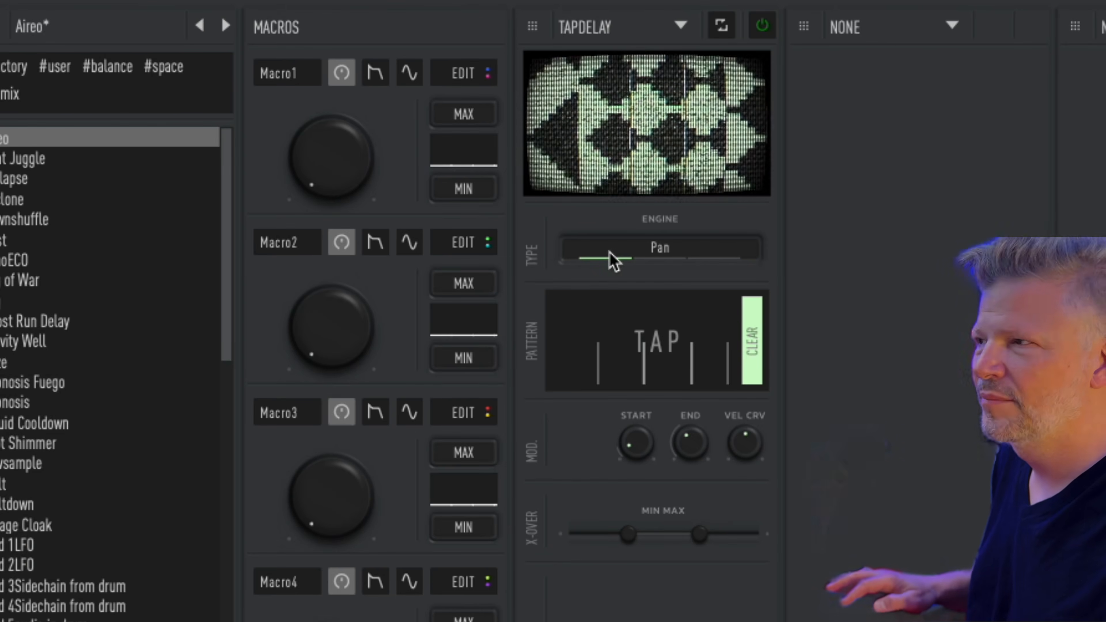
click(649, 257)
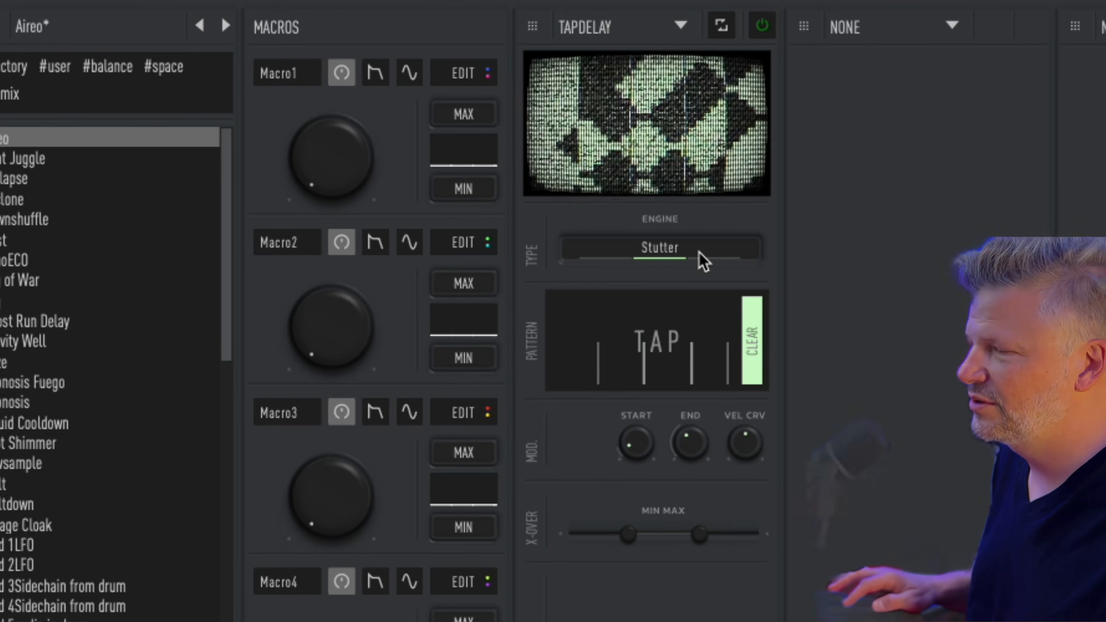
click(726, 254)
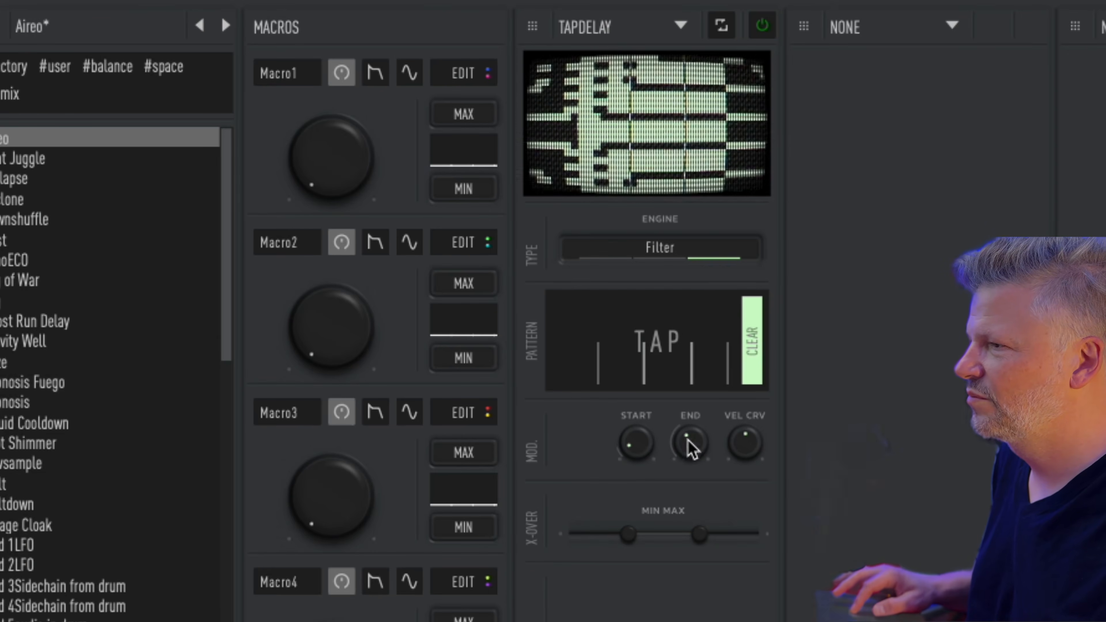
Step: Fine-tune the END modulation and re-tap a four-echo TapDelay rhythm
drag(687, 440, 688, 420)
click(605, 330)
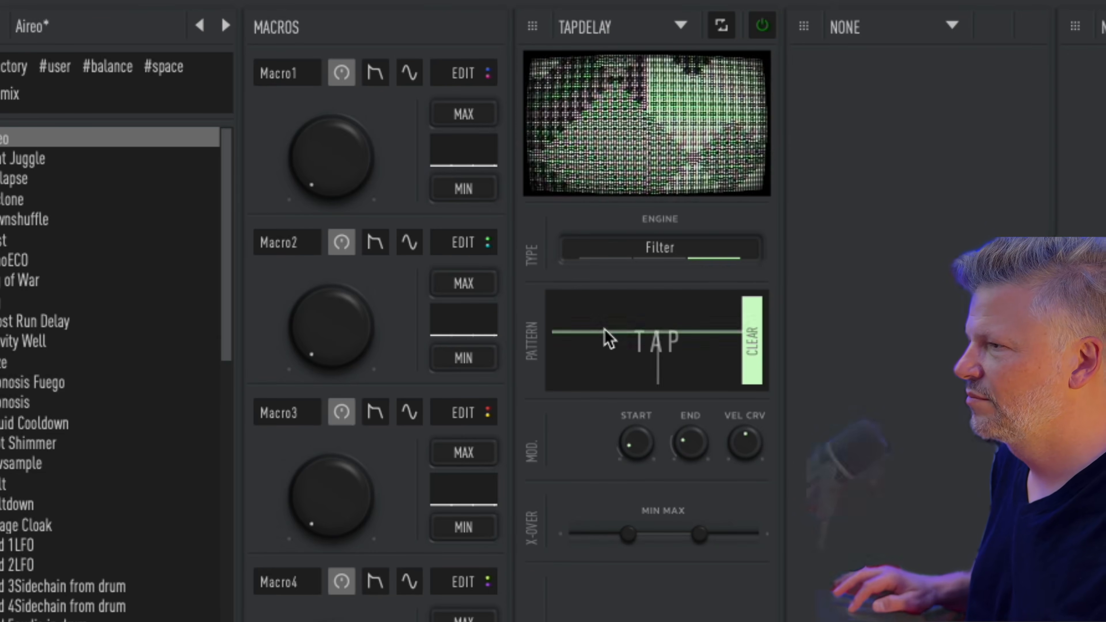
click(604, 330)
click(604, 329)
click(604, 330)
click(605, 330)
click(604, 330)
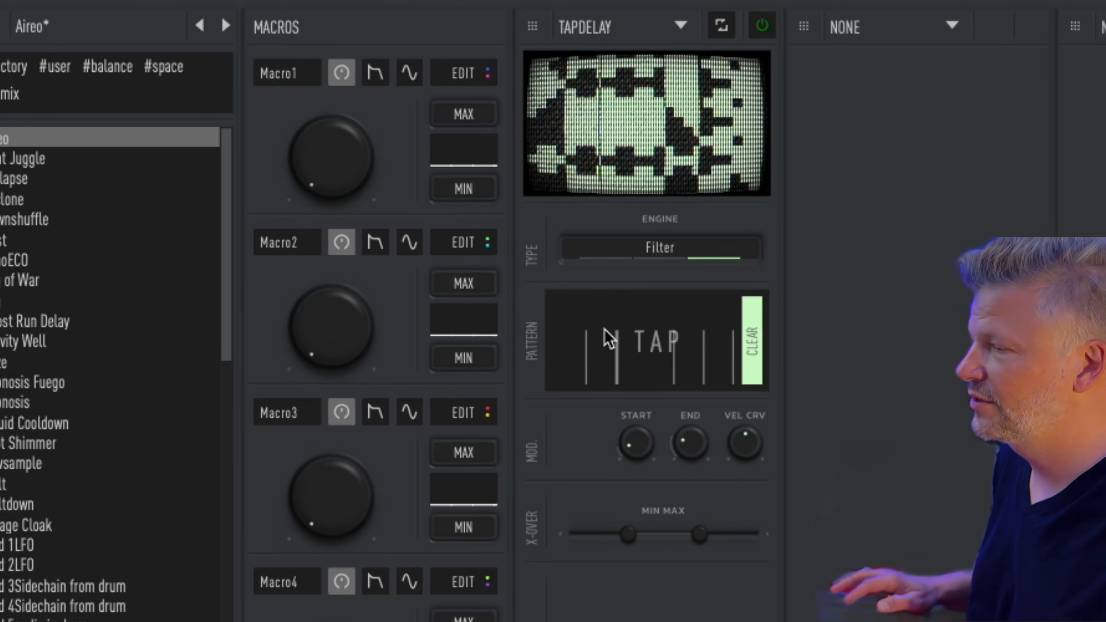
click(604, 329)
click(604, 330)
click(604, 330)
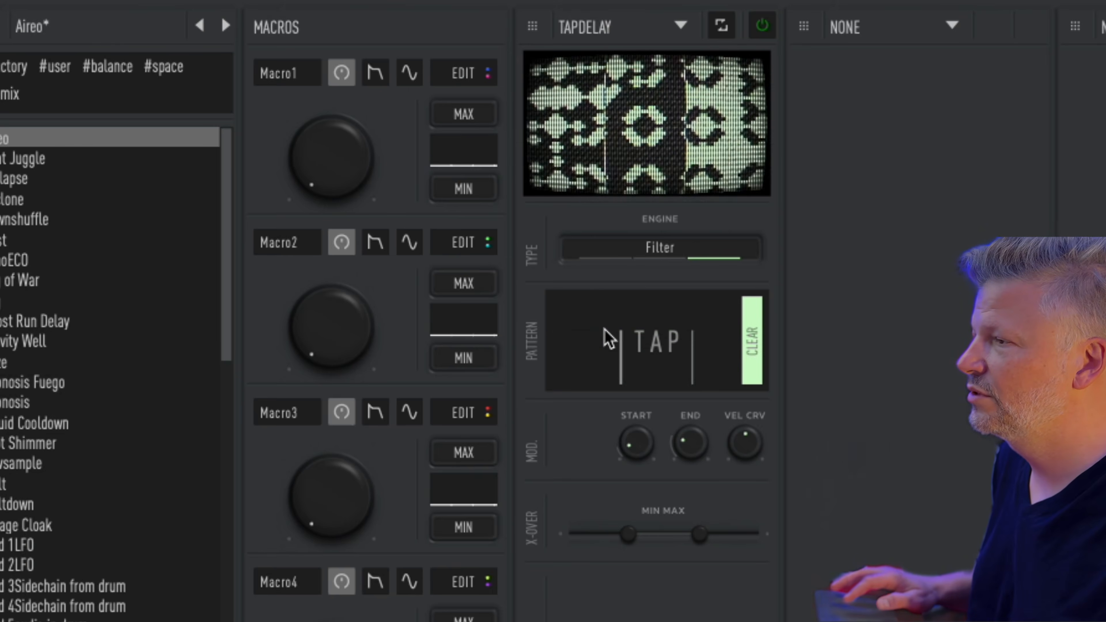
click(604, 329)
click(604, 330)
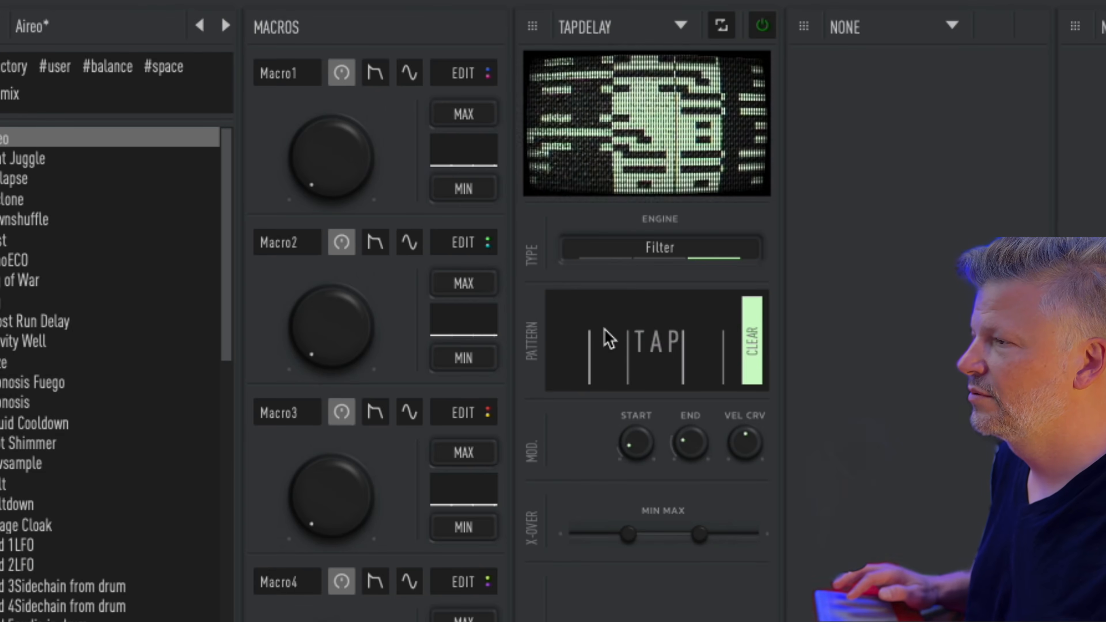
Step: Clear the tap pattern again and tap in a fresh rhythm
click(605, 330)
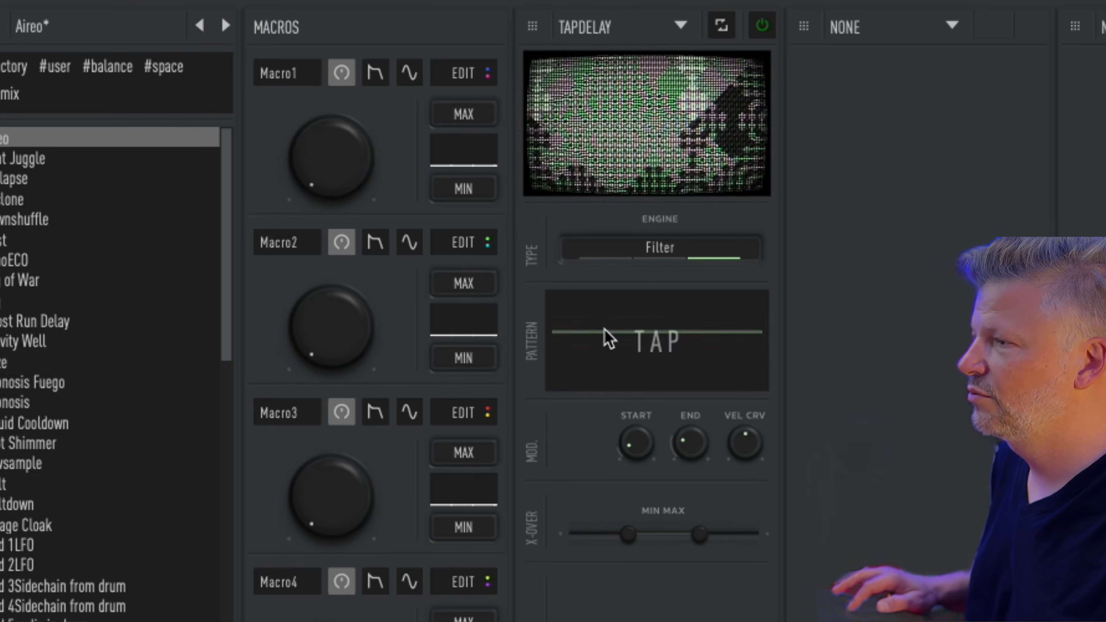
click(604, 330)
click(604, 330)
click(604, 329)
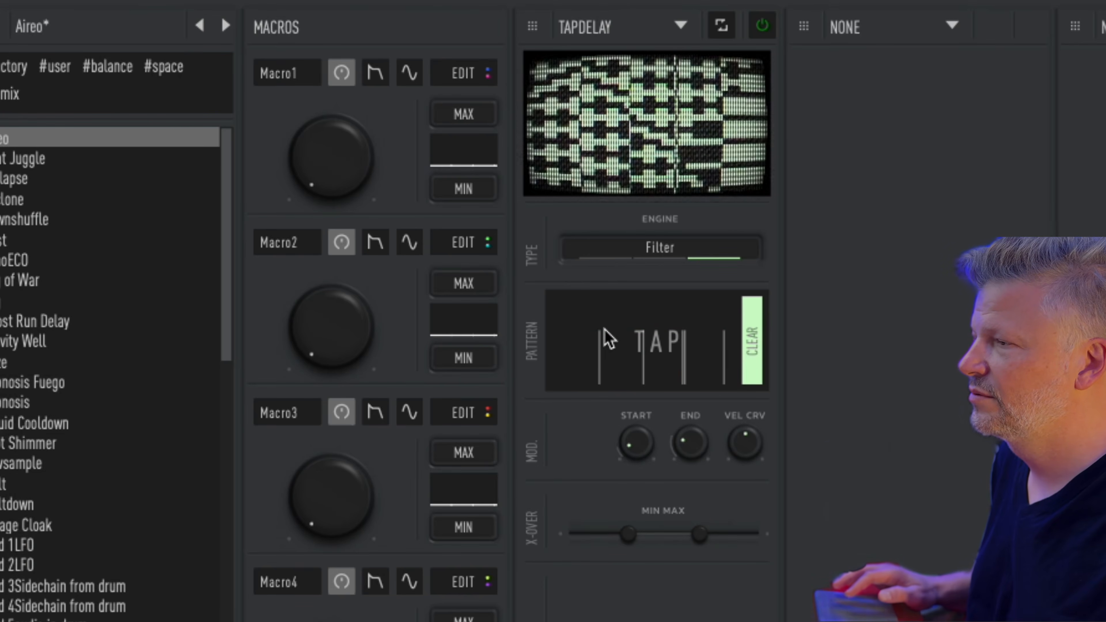
click(605, 27)
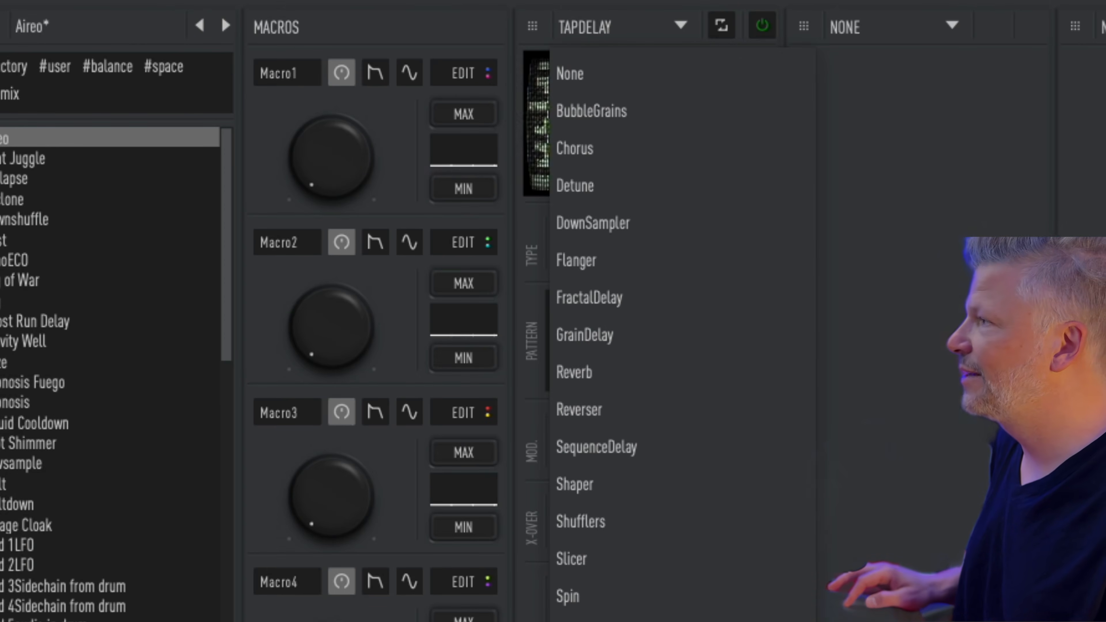
Step: Load Chorus into the first effect slot, toggling its power off and back on
click(733, 20)
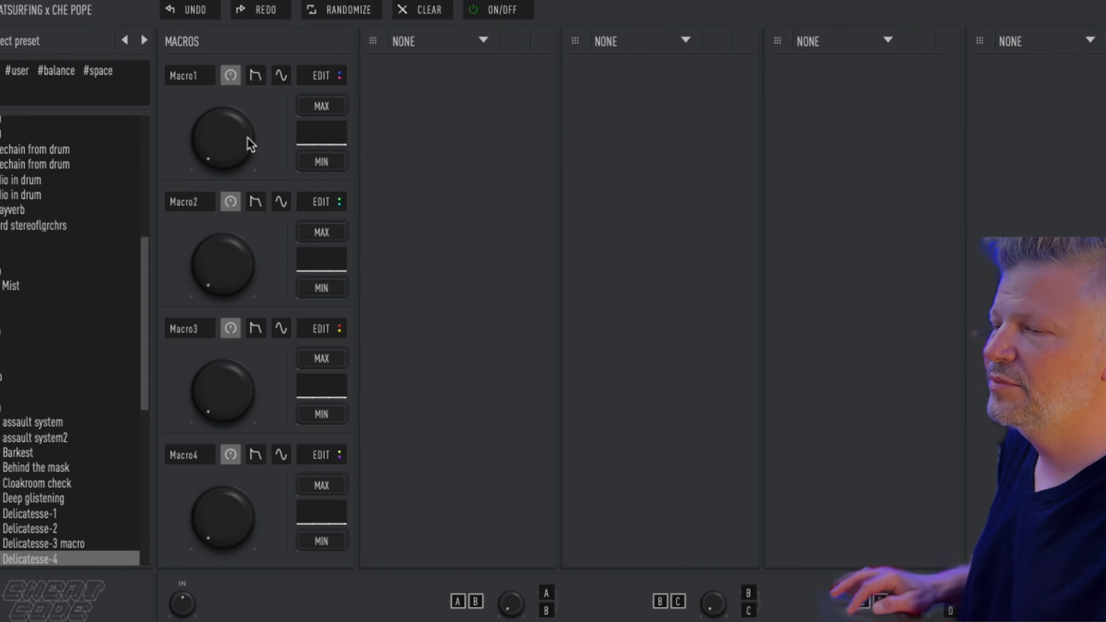
click(452, 41)
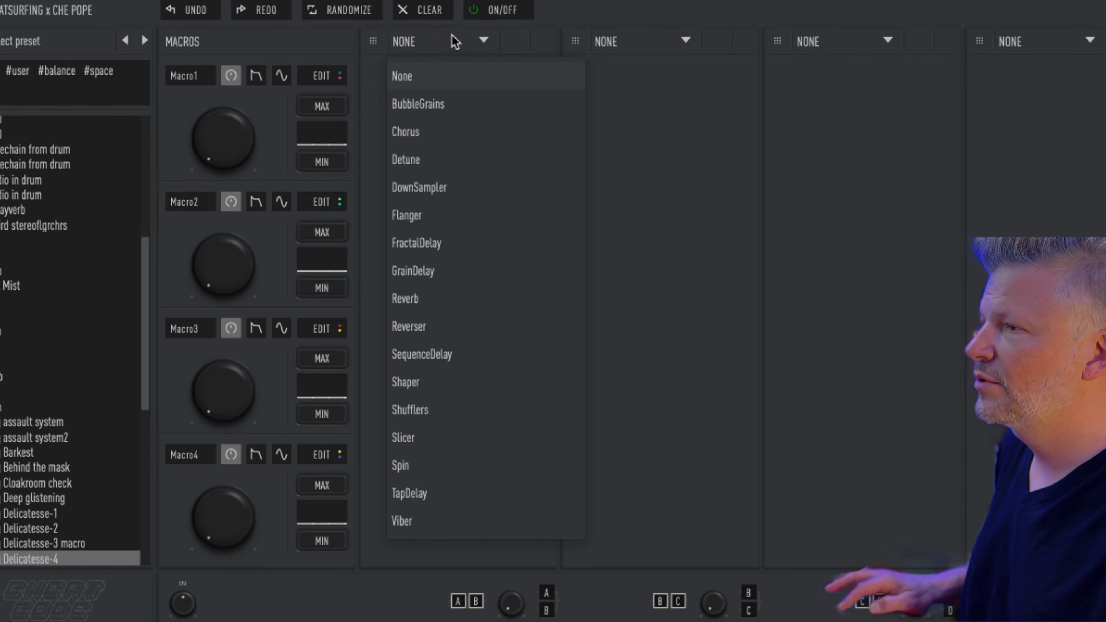
click(452, 130)
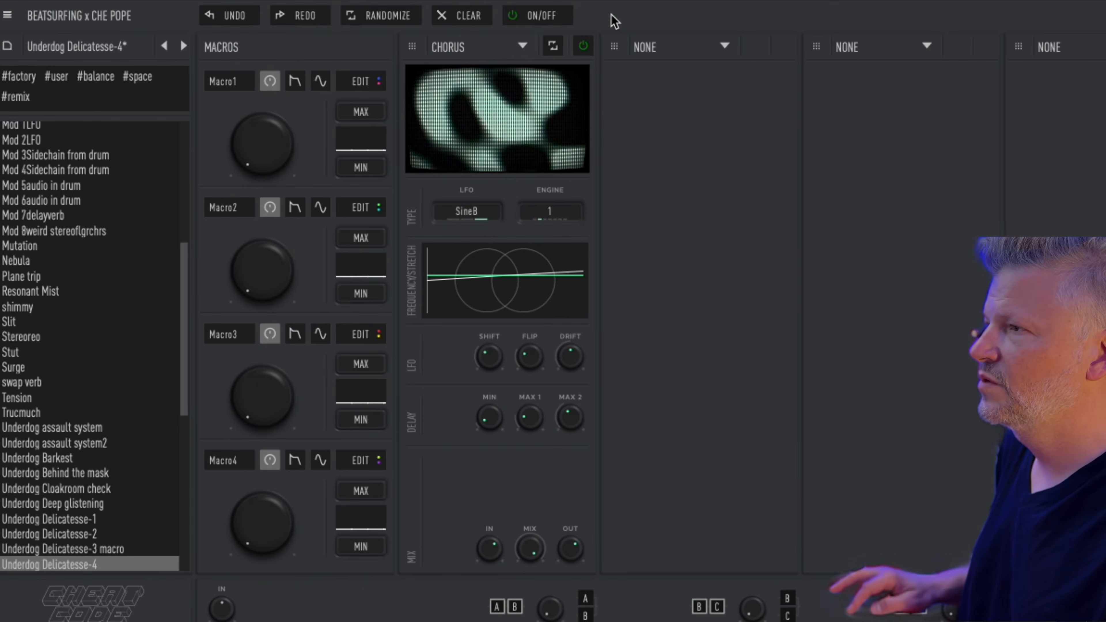
click(743, 35)
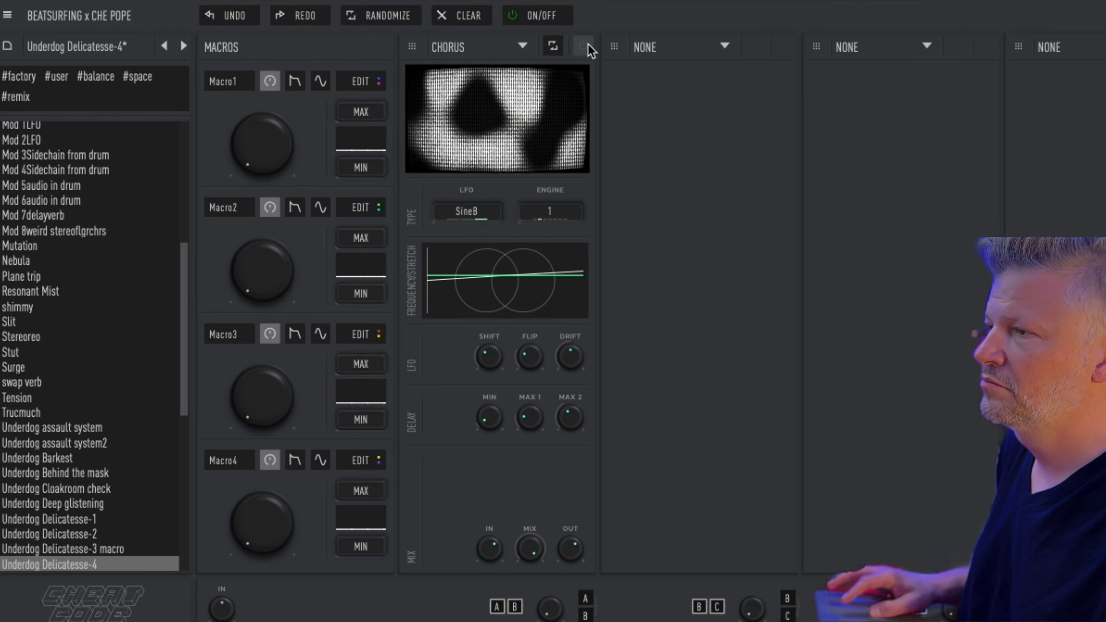
click(587, 44)
Step: Push the Chorus LFO frequency to maximum, set the LFO to Drunk and engine to 3
drag(499, 291, 428, 287)
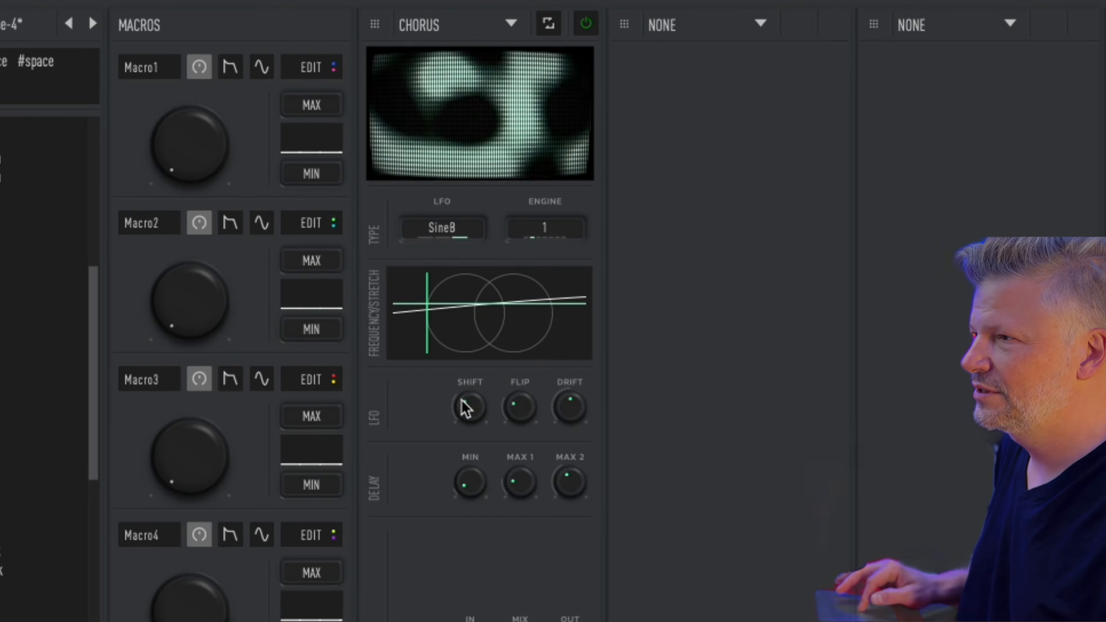
click(446, 238)
click(427, 240)
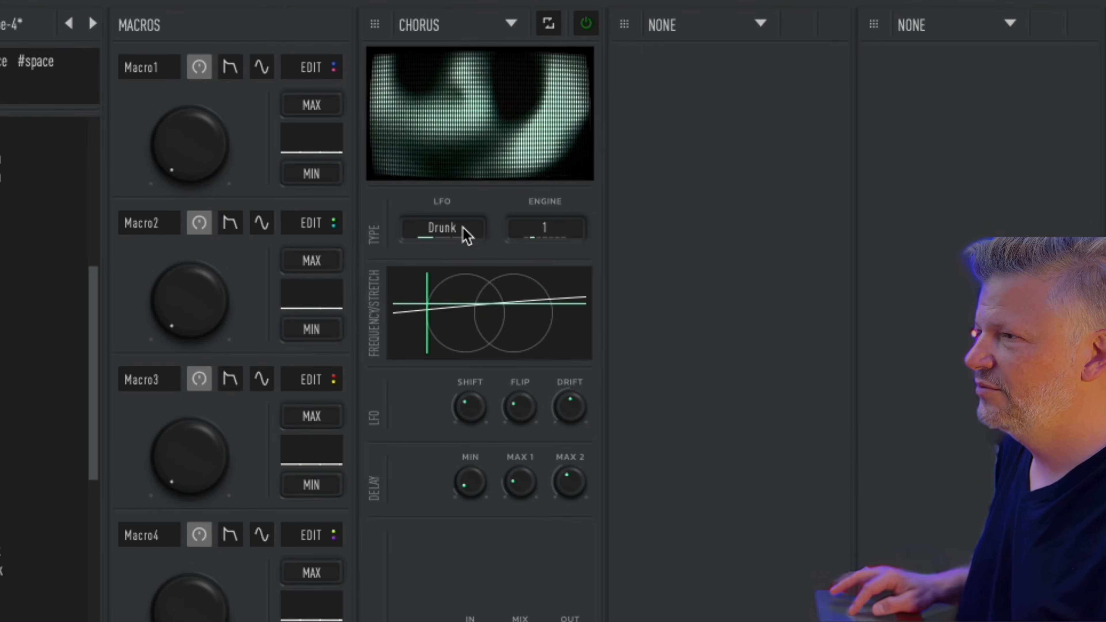
click(560, 233)
click(547, 236)
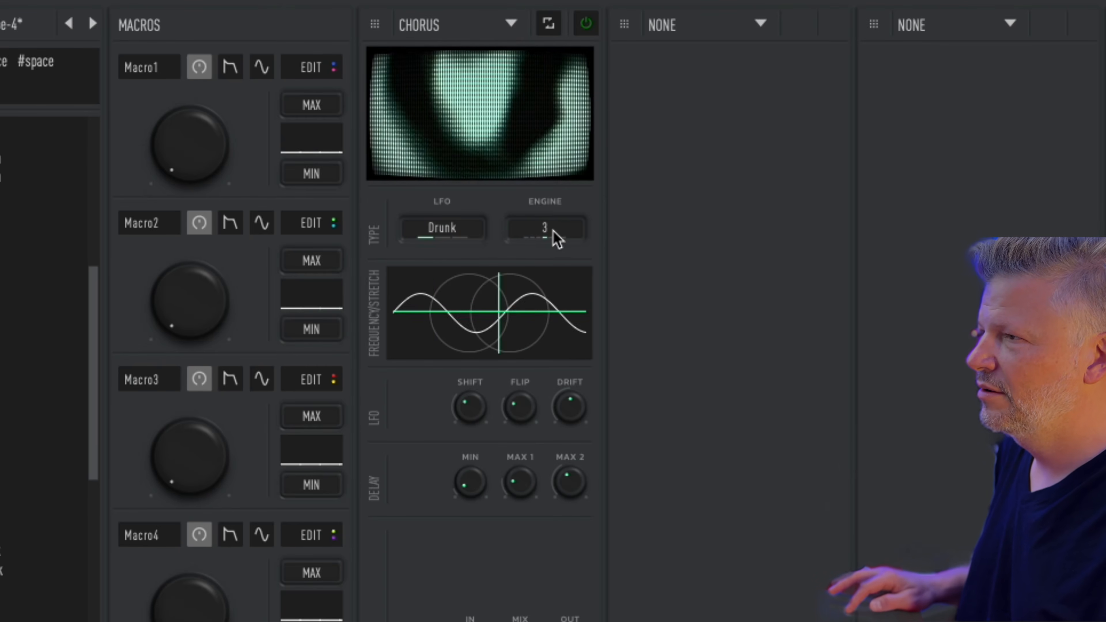
Step: Raise FLIP and LFO DRIFT, and lower the MAX 1 and MAX 2 delay times
drag(520, 406, 549, 296)
drag(584, 407, 594, 287)
drag(521, 479, 532, 311)
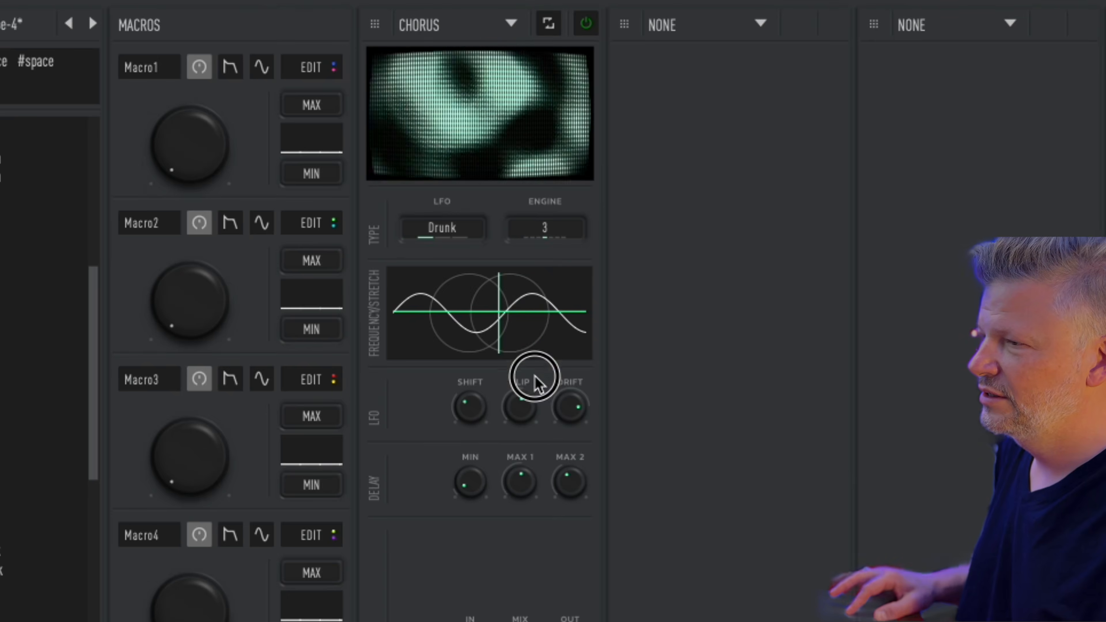
drag(584, 411, 584, 386)
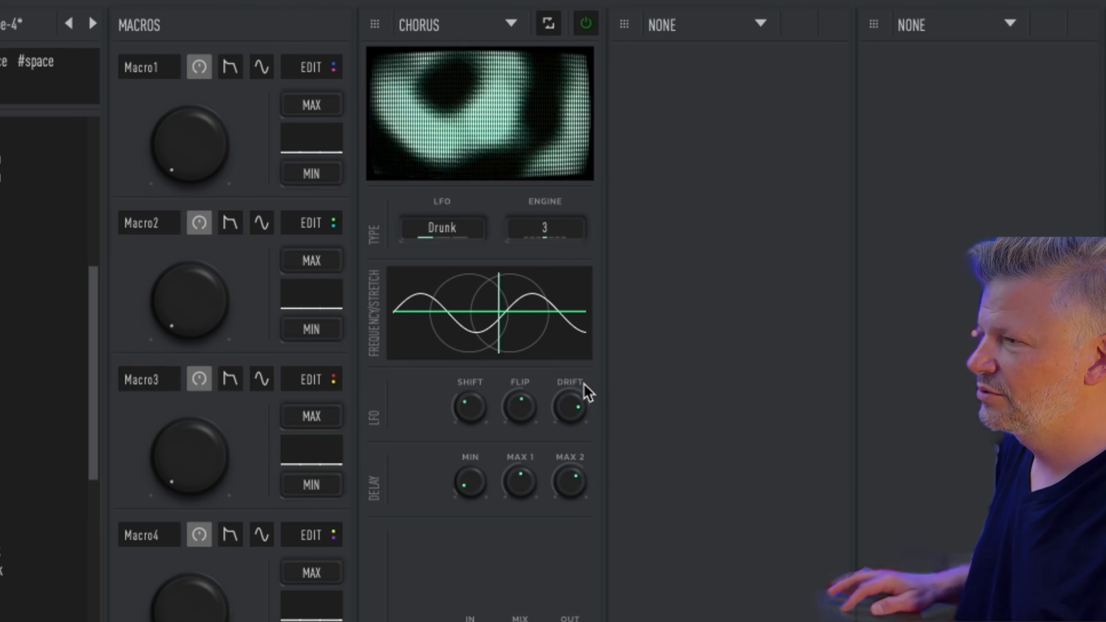
drag(524, 483, 524, 563)
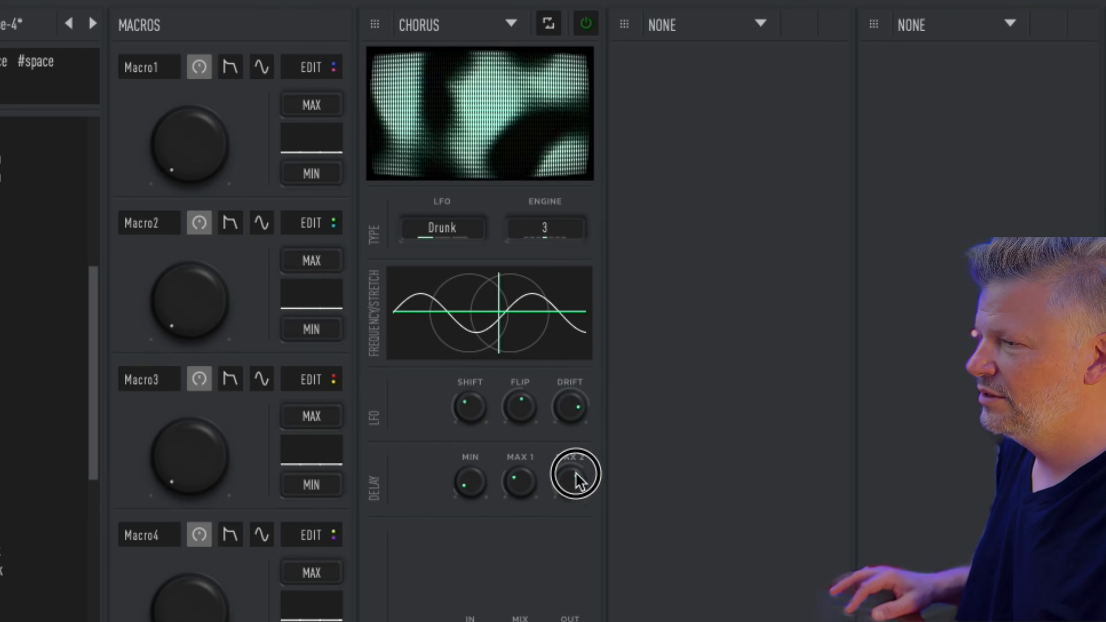
drag(575, 474, 578, 513)
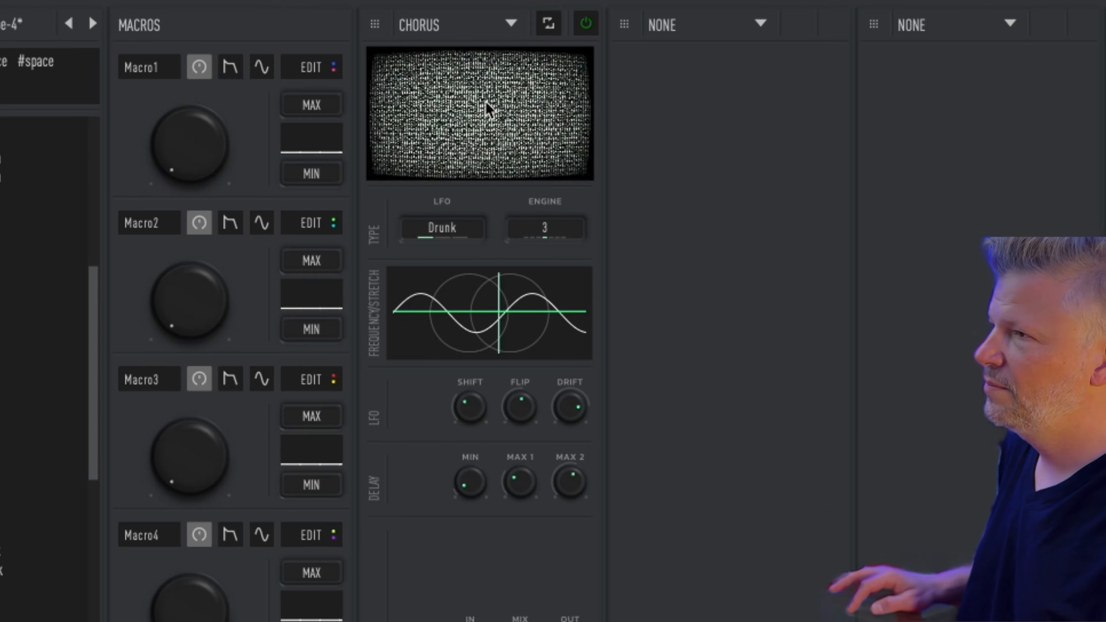
click(488, 25)
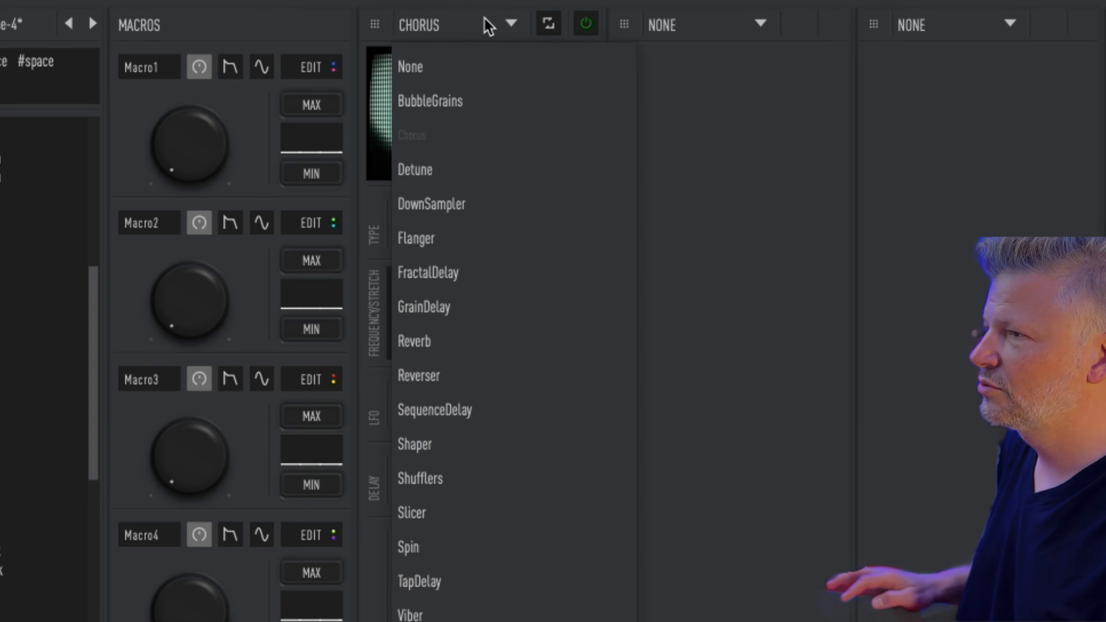
Step: Replace Chorus with Detune and set its modulation amount on the frequency/amount pad
click(459, 183)
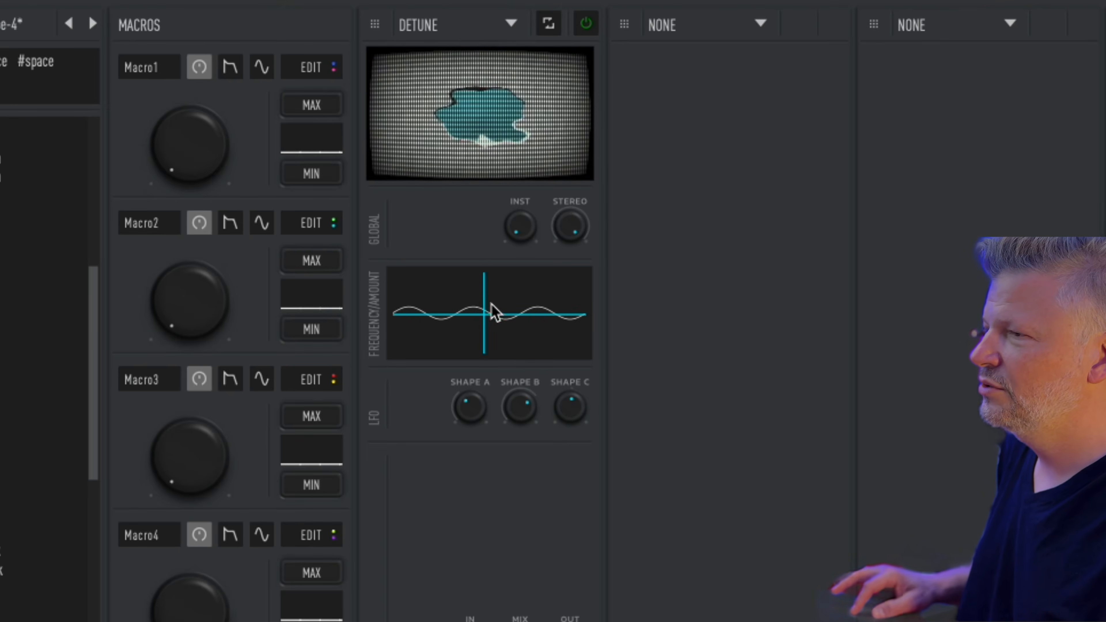
drag(493, 310, 585, 280)
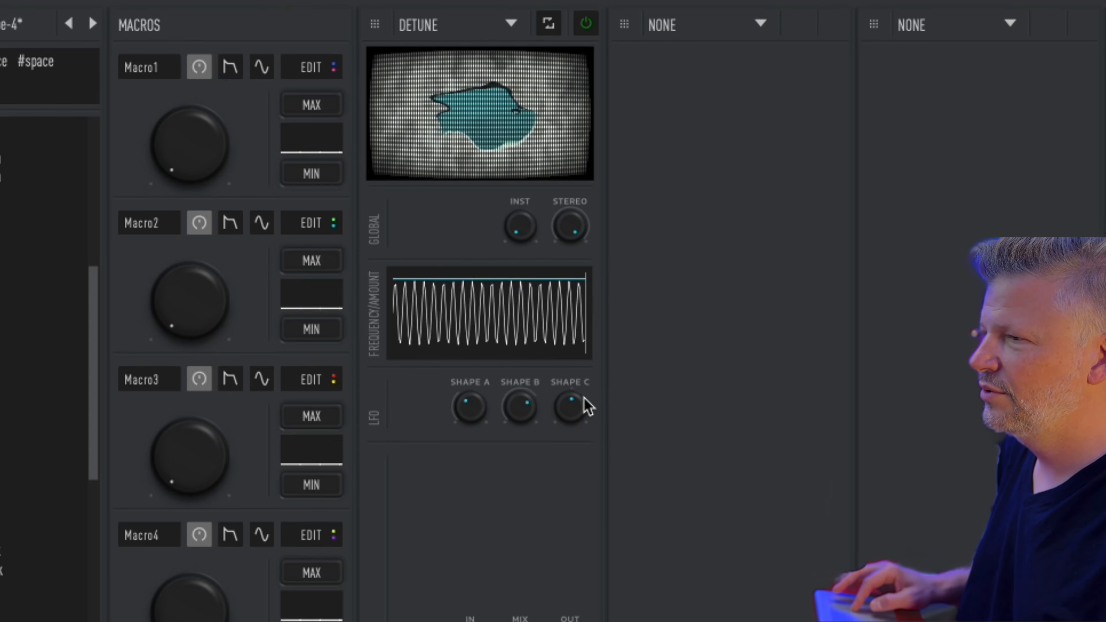
drag(543, 342, 475, 302)
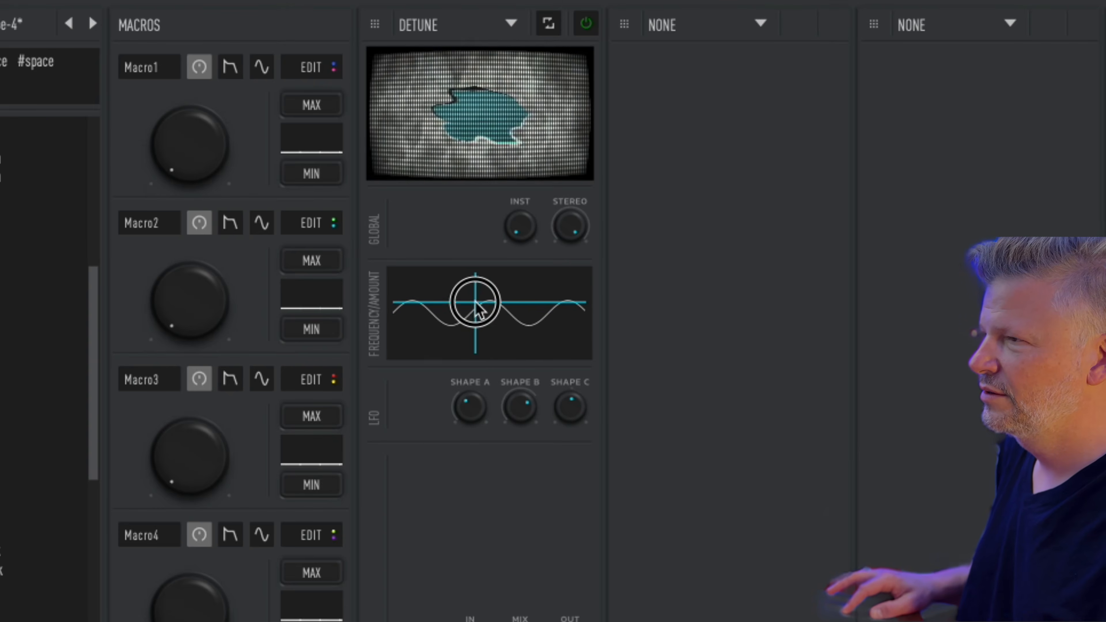
Step: Turn INST down, push the detune frequency to a fast rate, and raise SHAPE A
drag(519, 227, 518, 133)
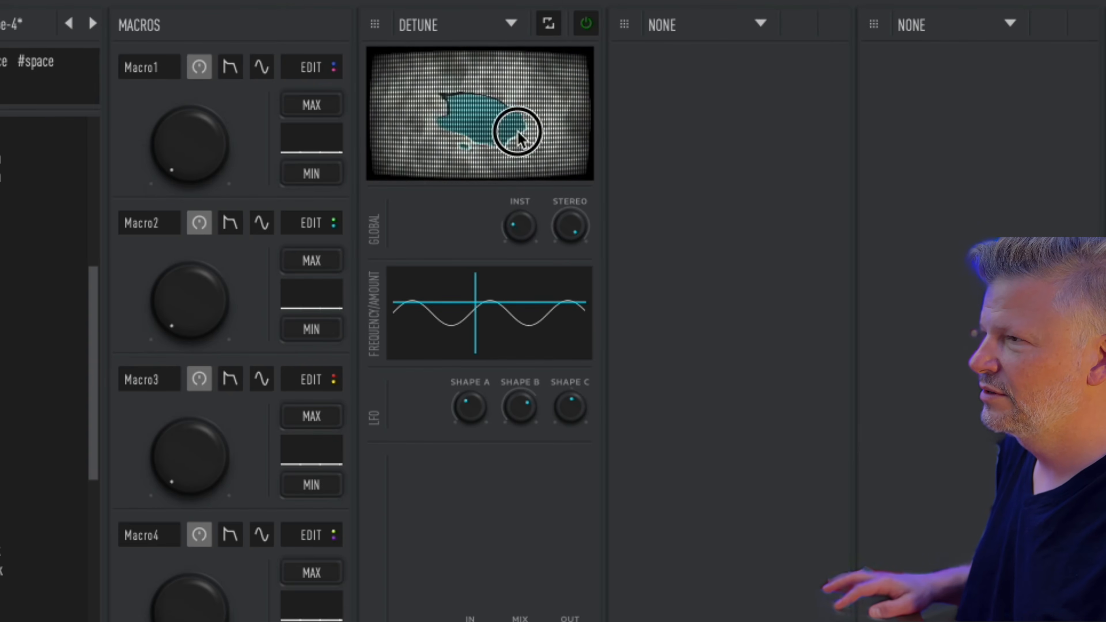
drag(535, 7, 531, 12)
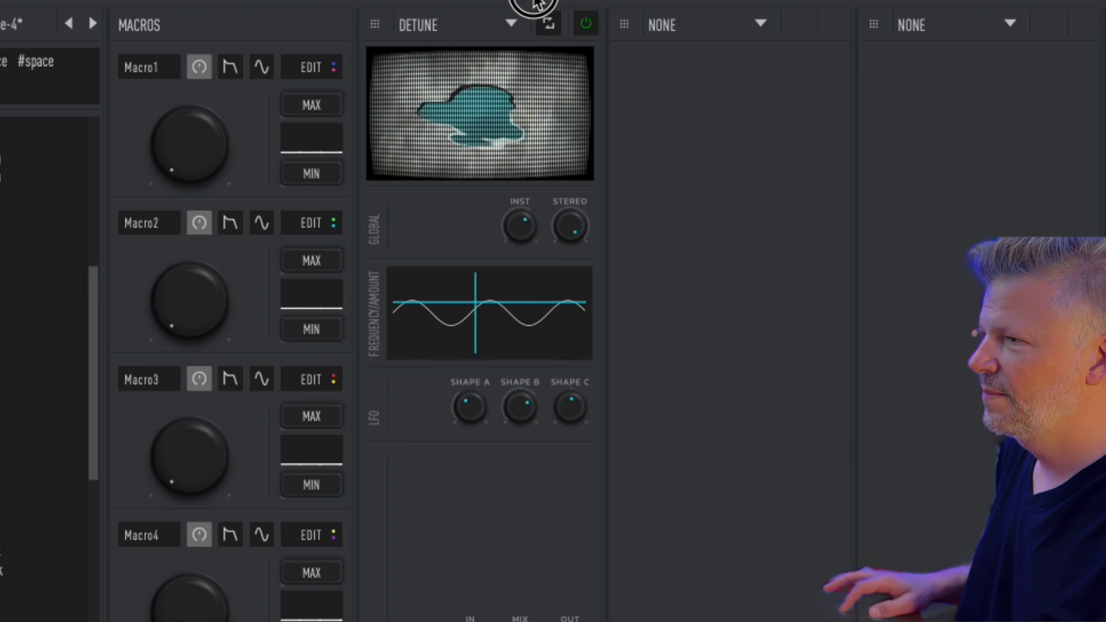
drag(526, 311, 635, 284)
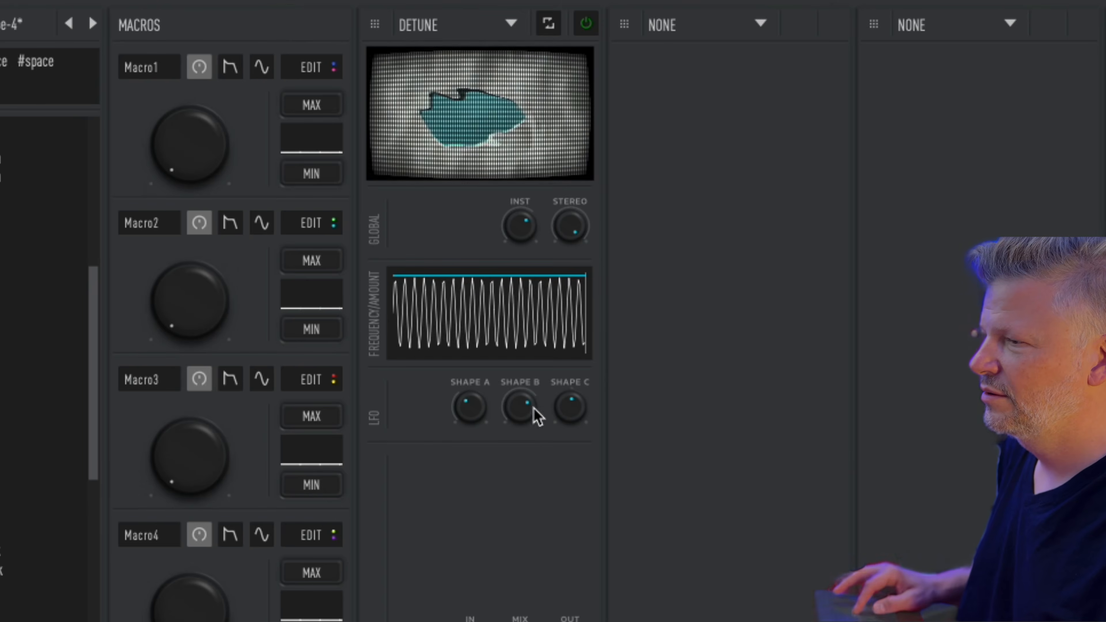
drag(471, 406, 521, 250)
click(511, 24)
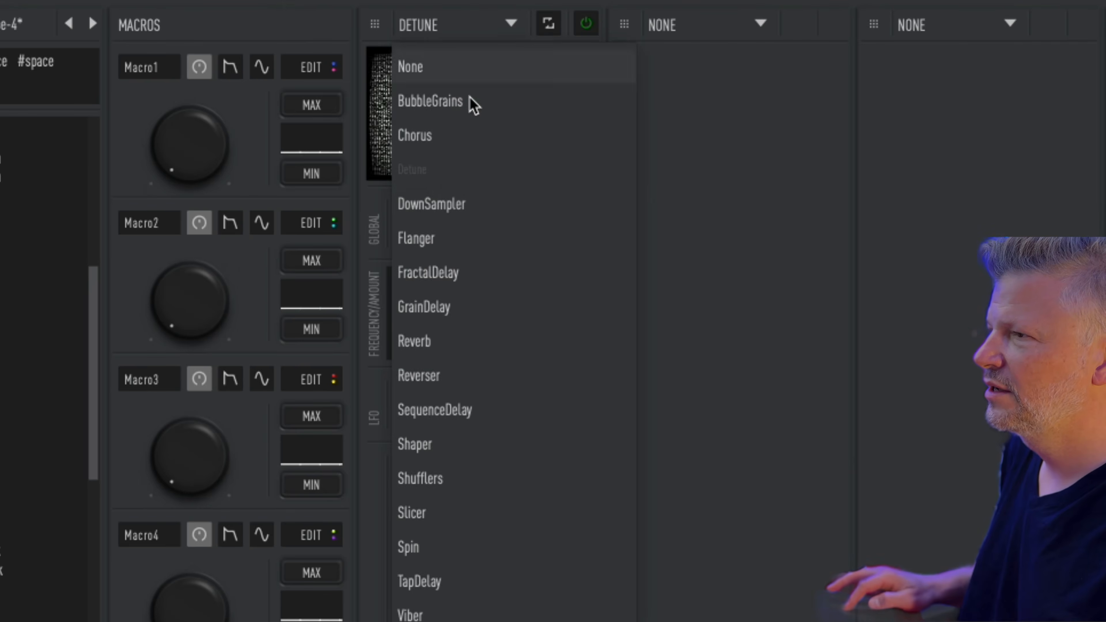
Step: Swap Detune for DownSampler, raise its rate/filter curve, and drop jitter amount near minimum
click(489, 205)
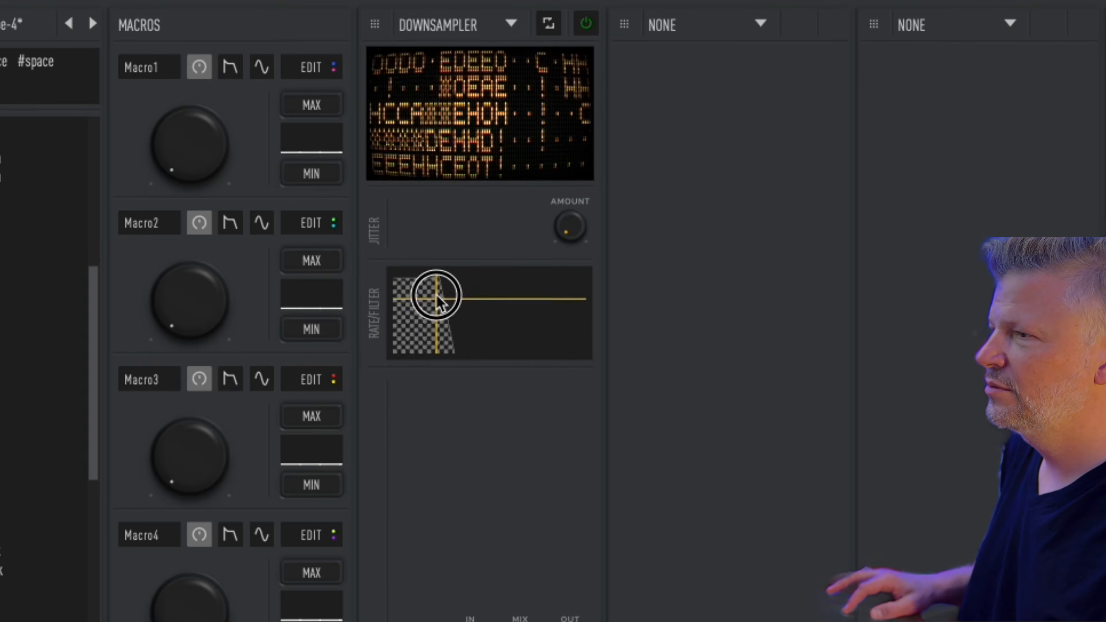
drag(439, 292, 553, 282)
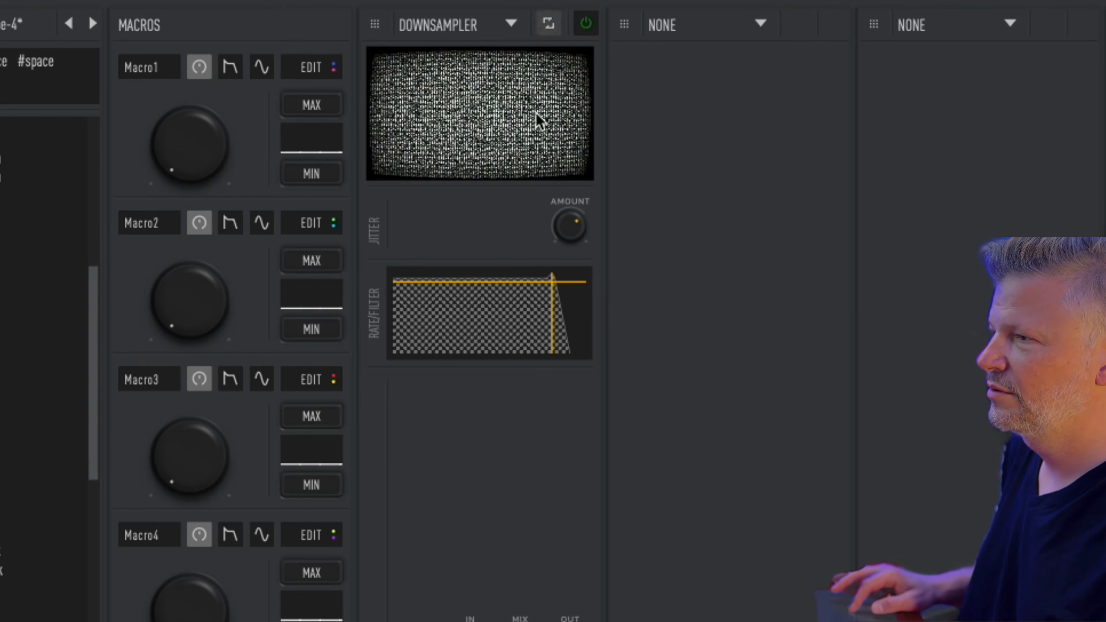
drag(537, 284, 561, 299)
drag(565, 214, 574, 146)
click(471, 18)
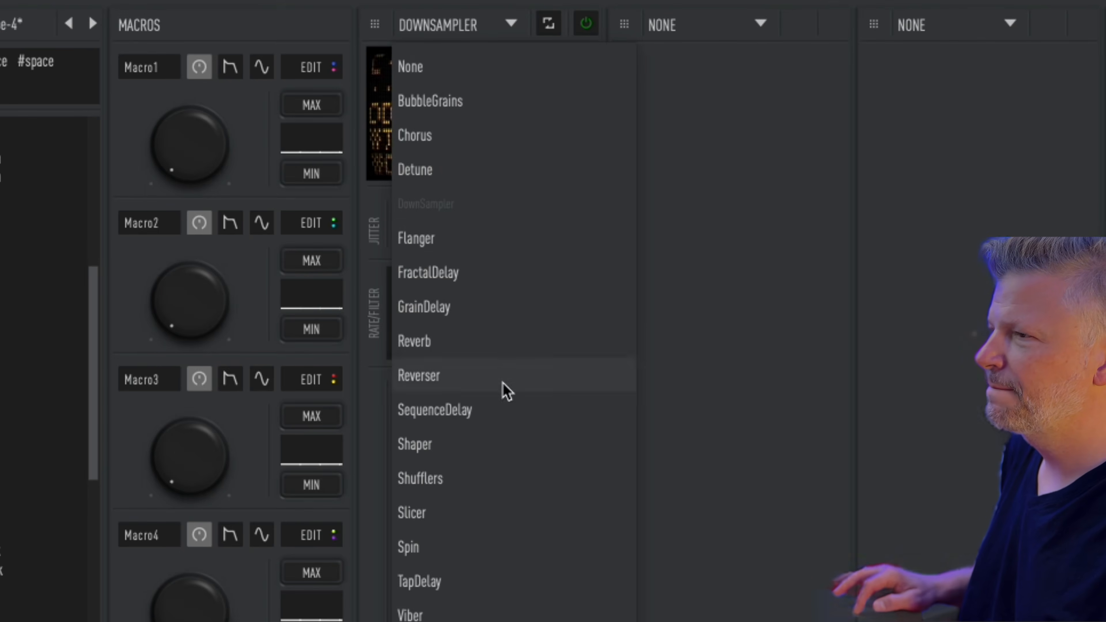
Step: Swap DownSampler for Flanger on engine B, lengthening delay, adding feedback, lowering tone
click(477, 241)
drag(482, 296, 566, 288)
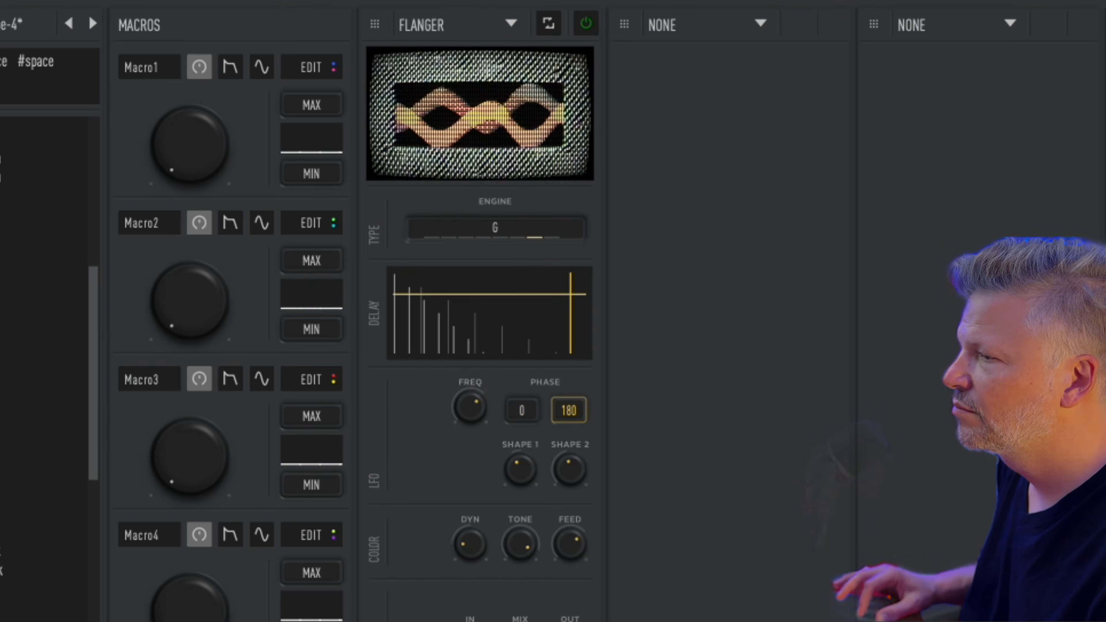
click(435, 223)
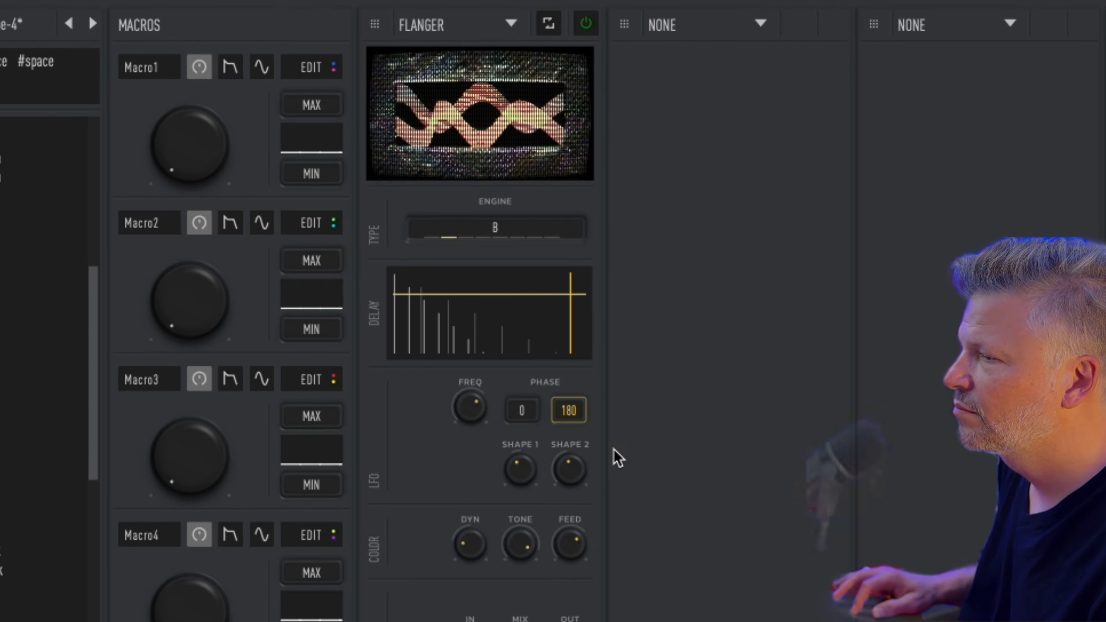
drag(570, 543, 573, 449)
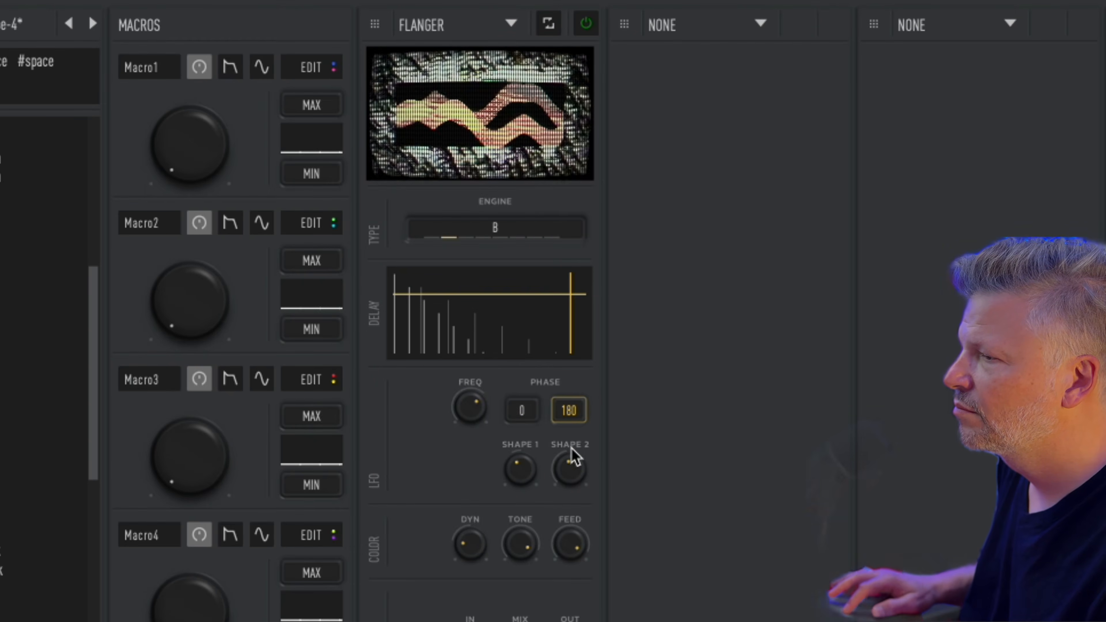
drag(525, 549, 525, 621)
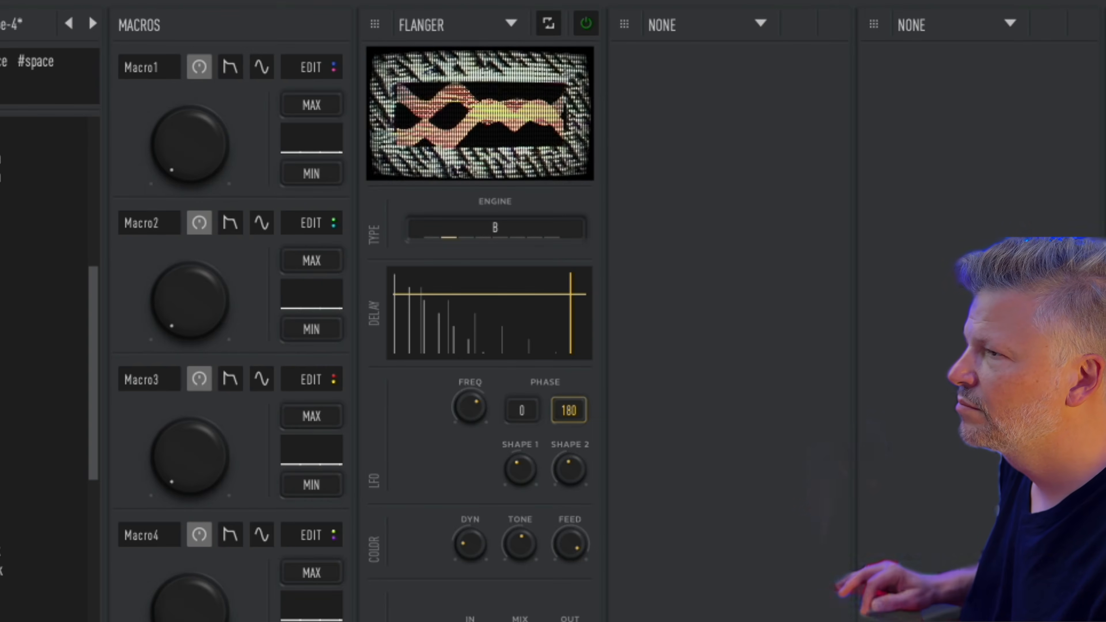
Step: Step the Flanger engine up to type E and move the delay point lower and right
click(465, 236)
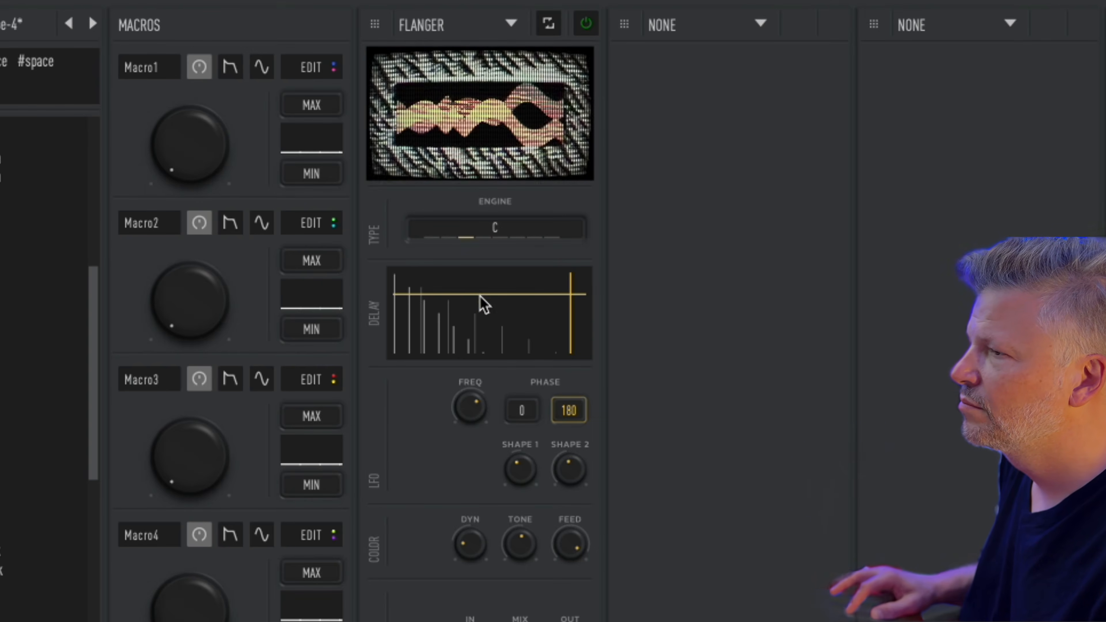
mouse_move(488, 301)
mouse_down()
mouse_move(580, 308)
mouse_move(487, 339)
mouse_move(501, 314)
mouse_up()
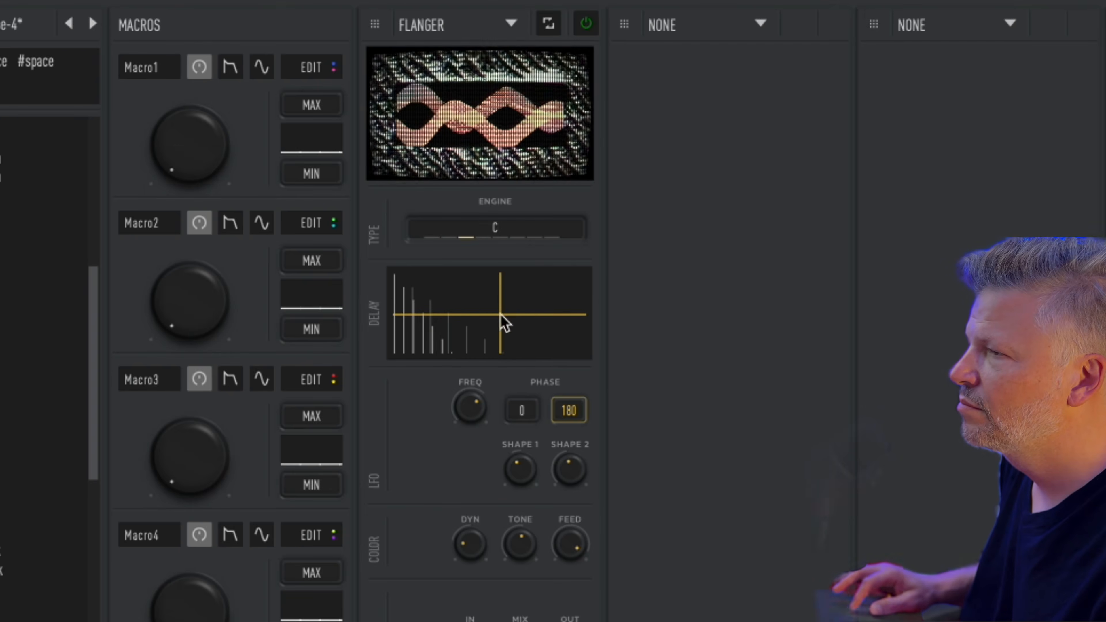
click(487, 237)
click(500, 236)
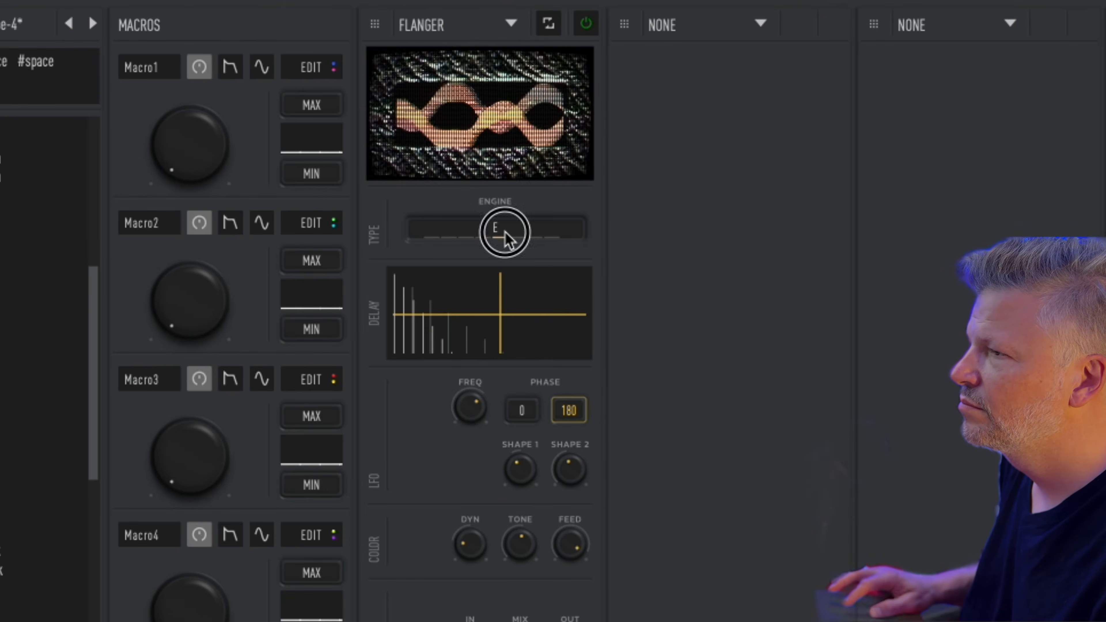
mouse_move(501, 314)
mouse_down()
mouse_move(509, 294)
mouse_move(462, 303)
mouse_move(490, 326)
mouse_move(521, 321)
mouse_move(526, 339)
mouse_move(565, 338)
mouse_move(518, 328)
mouse_up()
Step: Replace the Flanger with Reverb, change its engine type, and turn damping near maximum
click(511, 23)
click(507, 344)
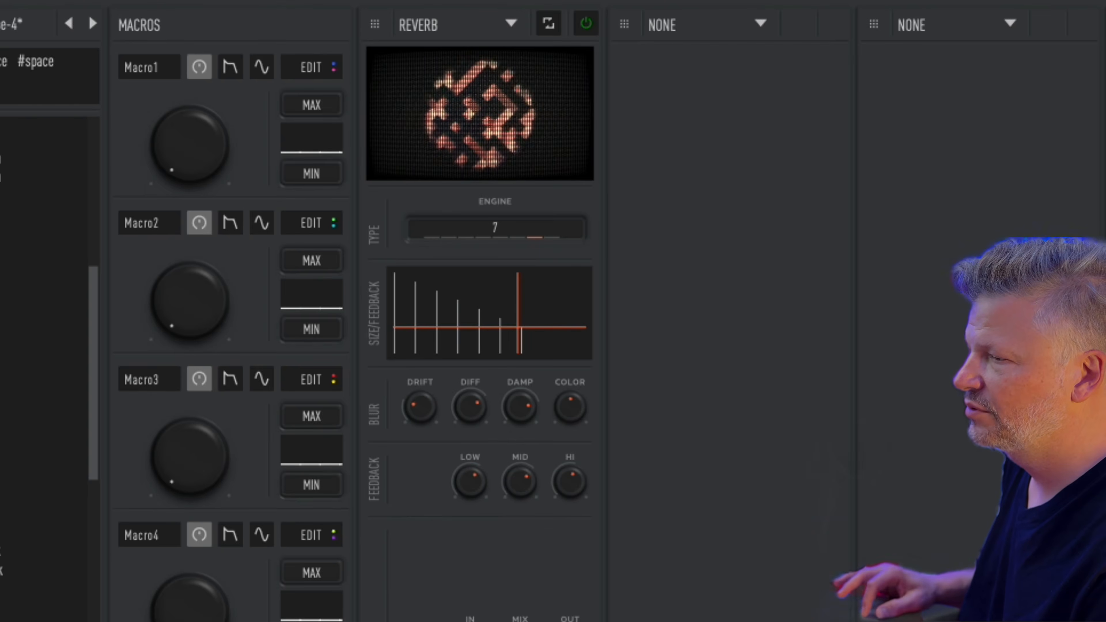
click(432, 237)
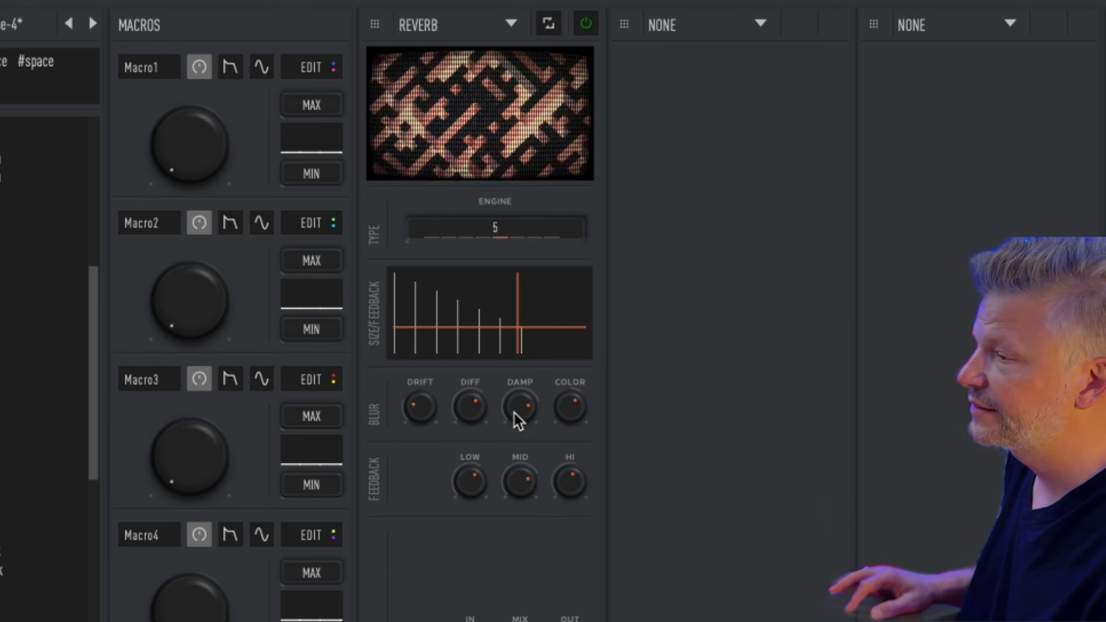
drag(515, 405, 537, 388)
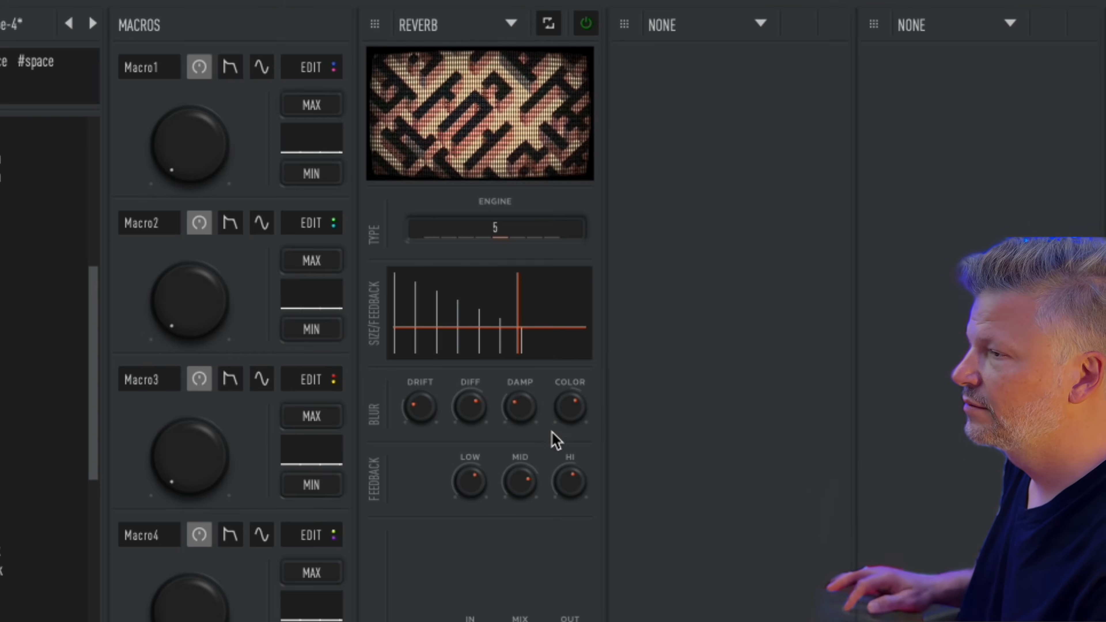
Step: Reshape the reverb size/feedback pad, squeezing size short while keeping feedback high
drag(550, 316, 390, 253)
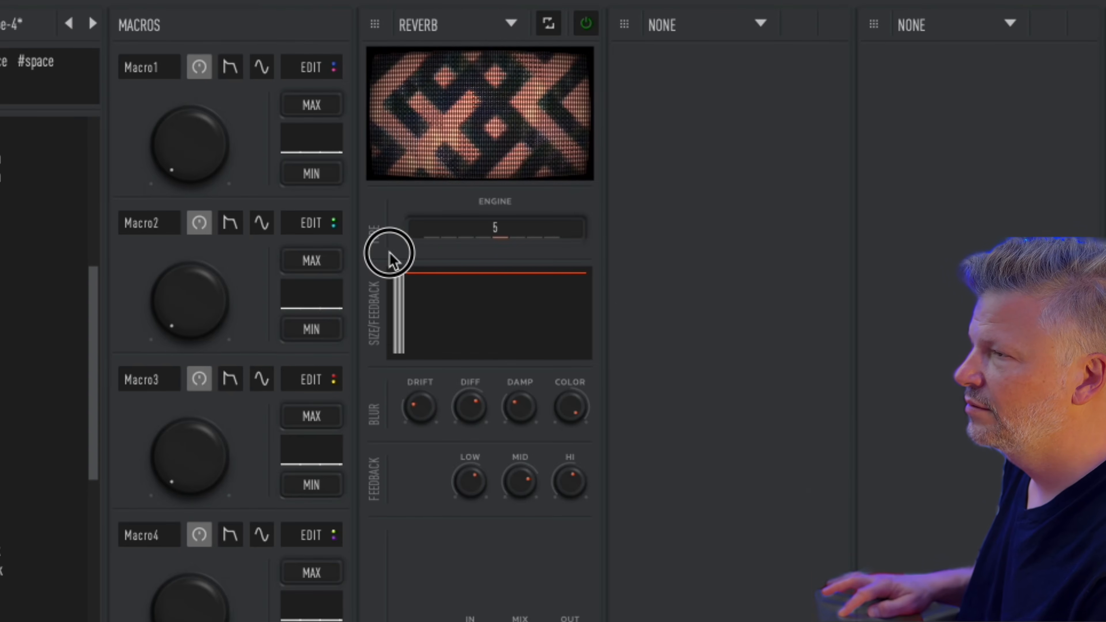
drag(390, 257, 582, 273)
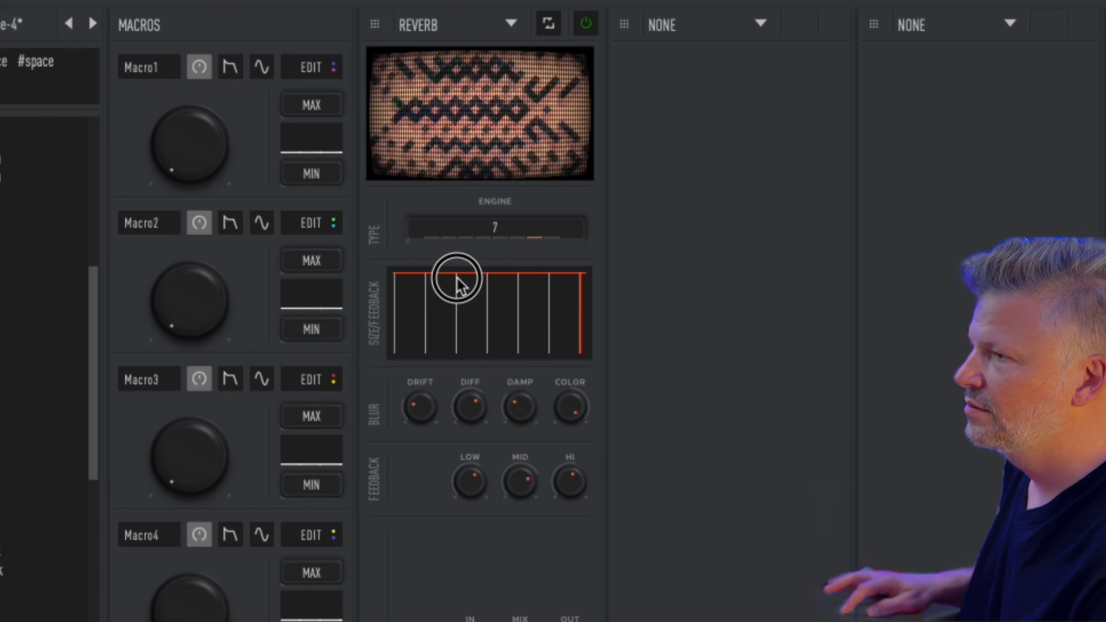
drag(580, 284, 411, 279)
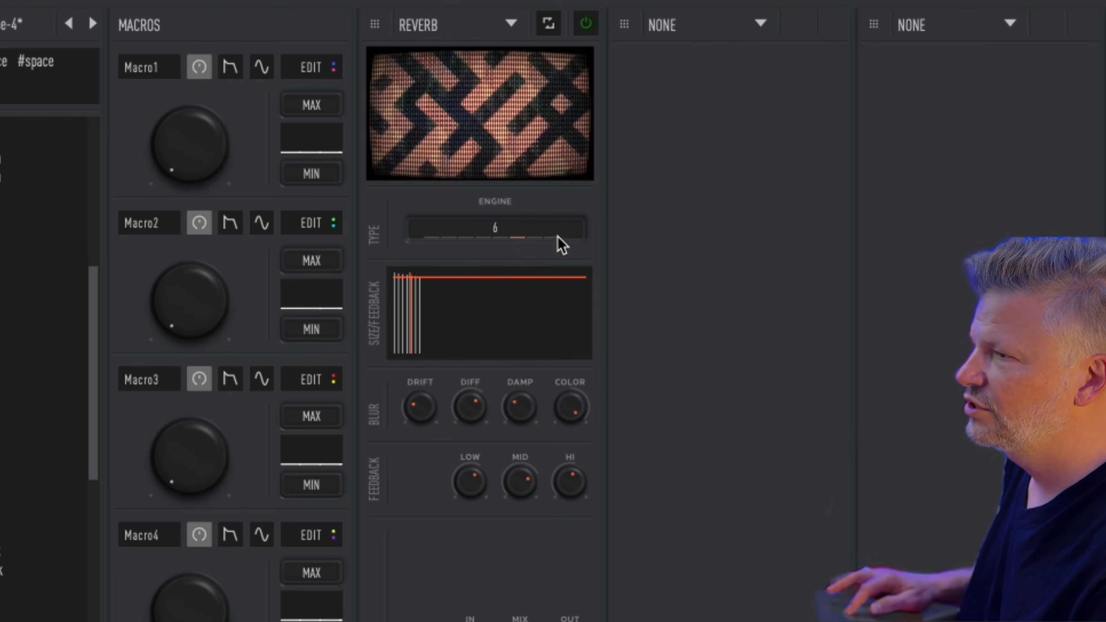
drag(429, 290, 620, 296)
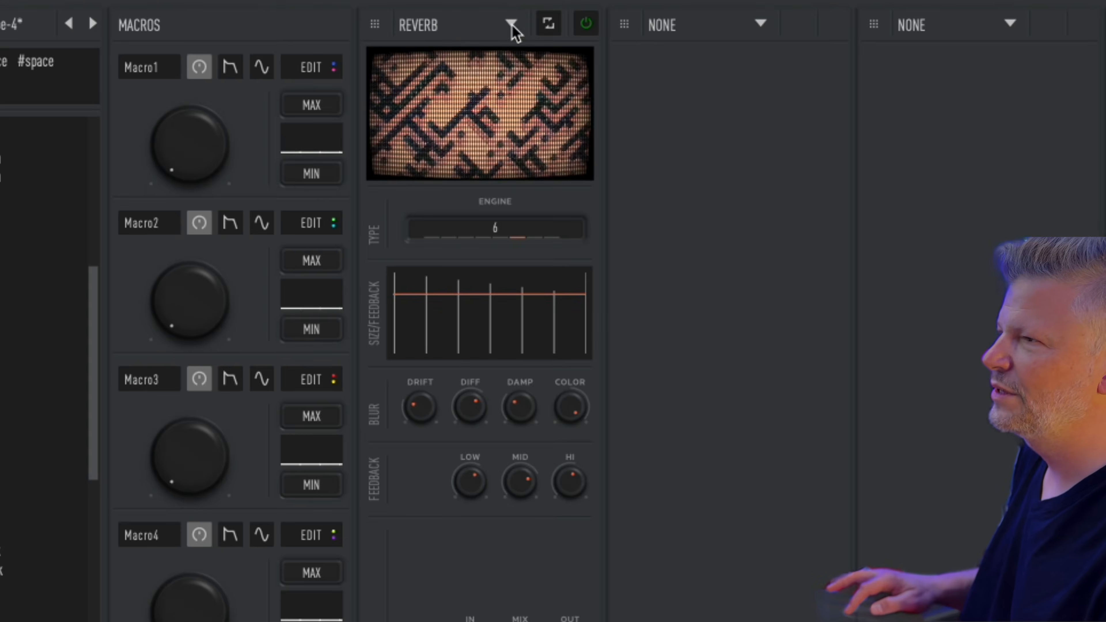
Step: Swap the Reverb for the Reverser and shape its speed curve into a peak
click(512, 25)
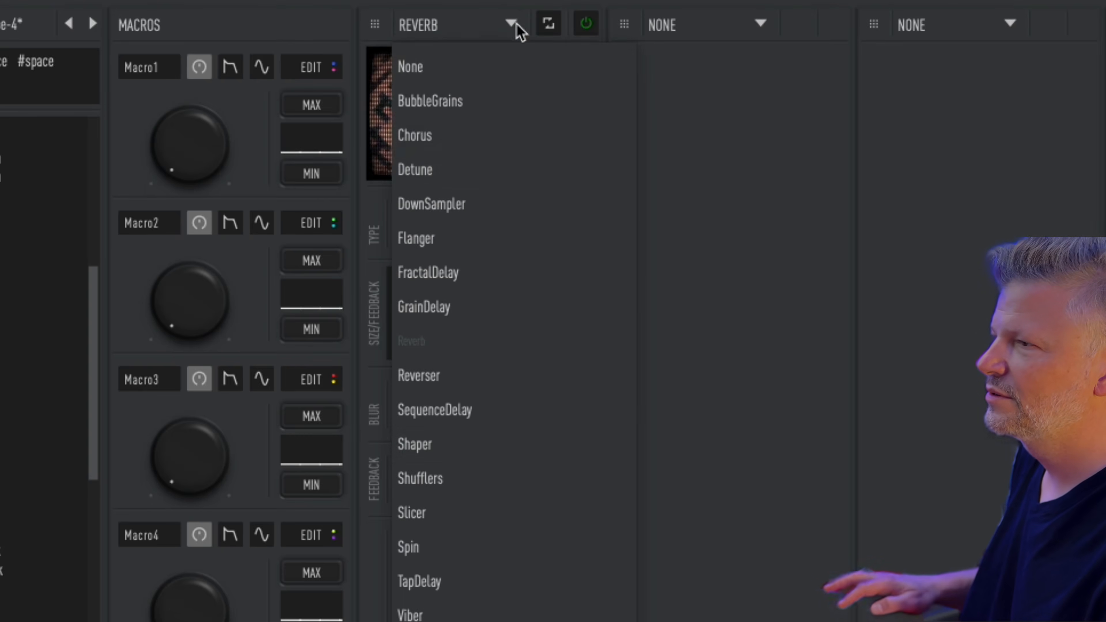
click(524, 383)
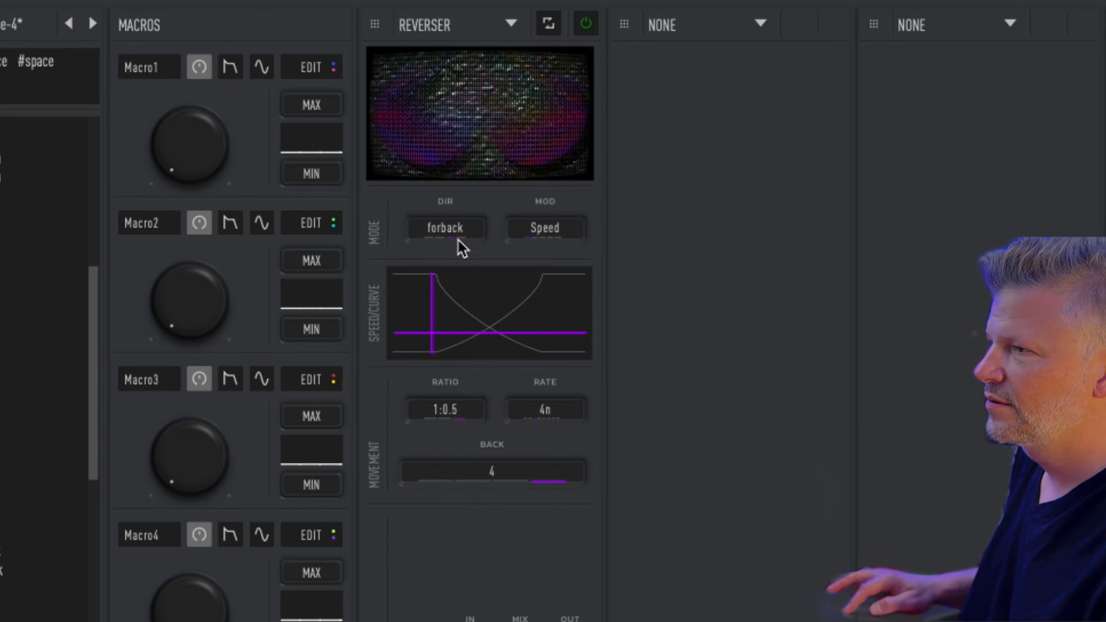
click(497, 277)
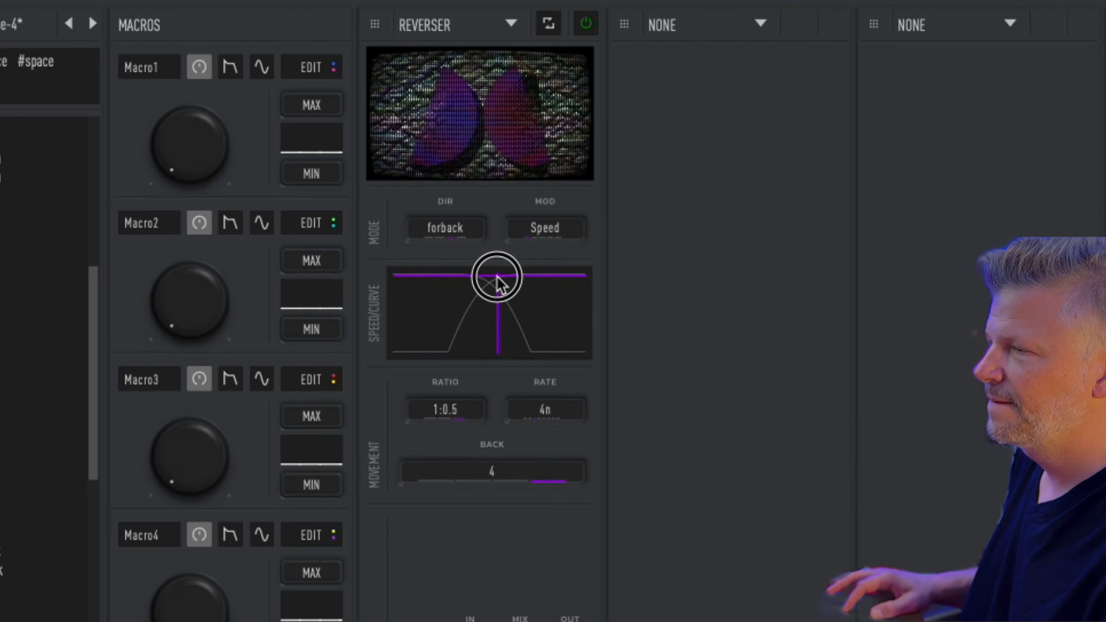
Step: Set Reverser modulation to 6th, move the speed/curve point, and play backward
mouse_move(469, 123)
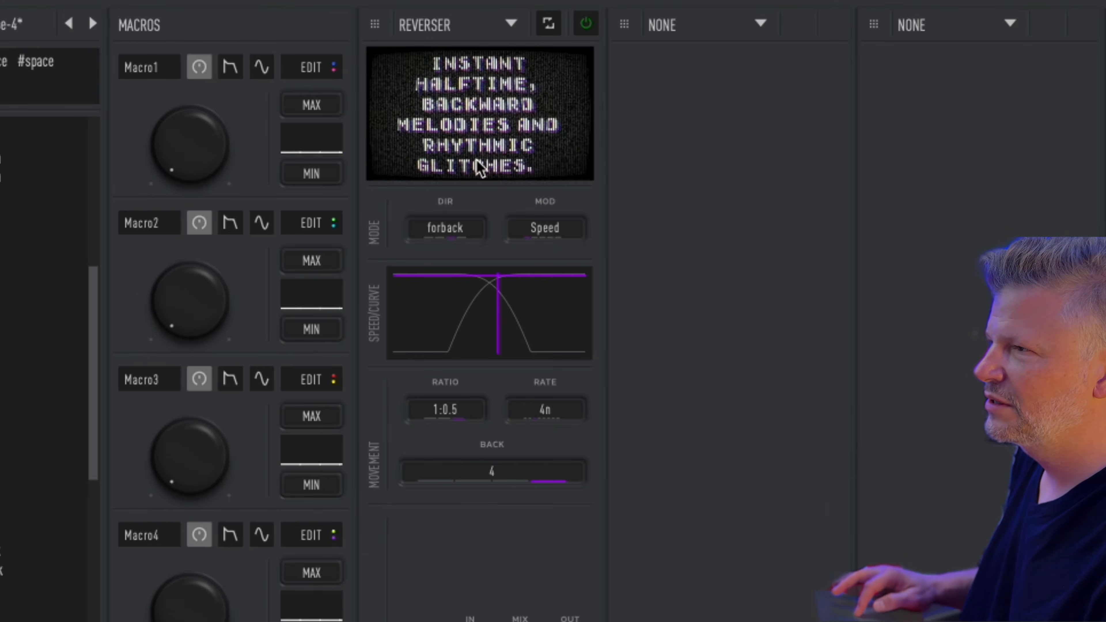
click(542, 228)
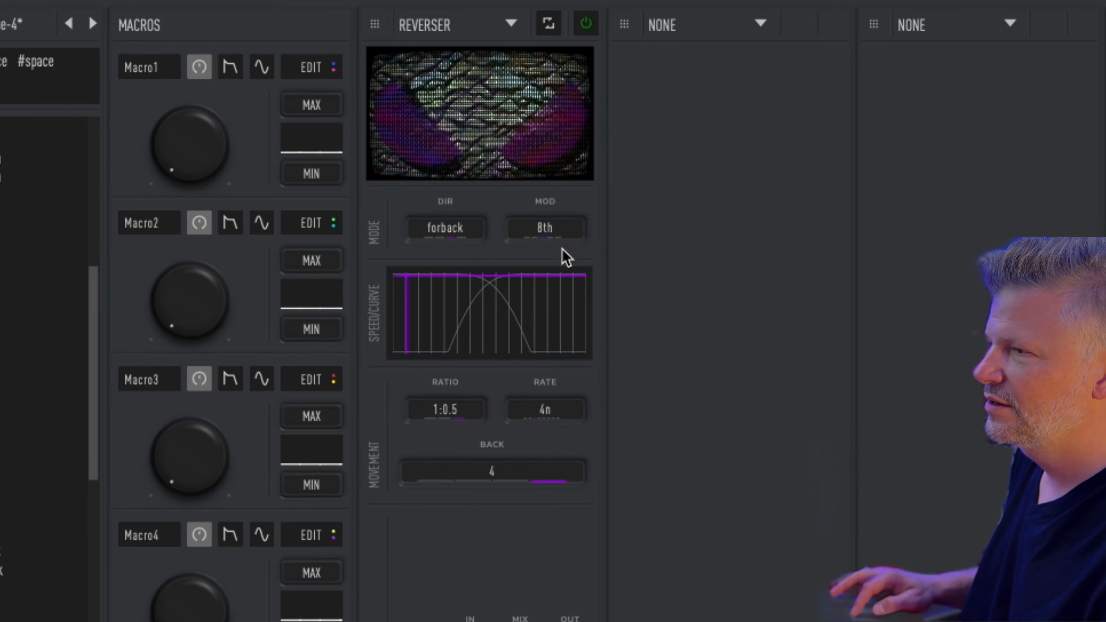
drag(534, 290, 561, 297)
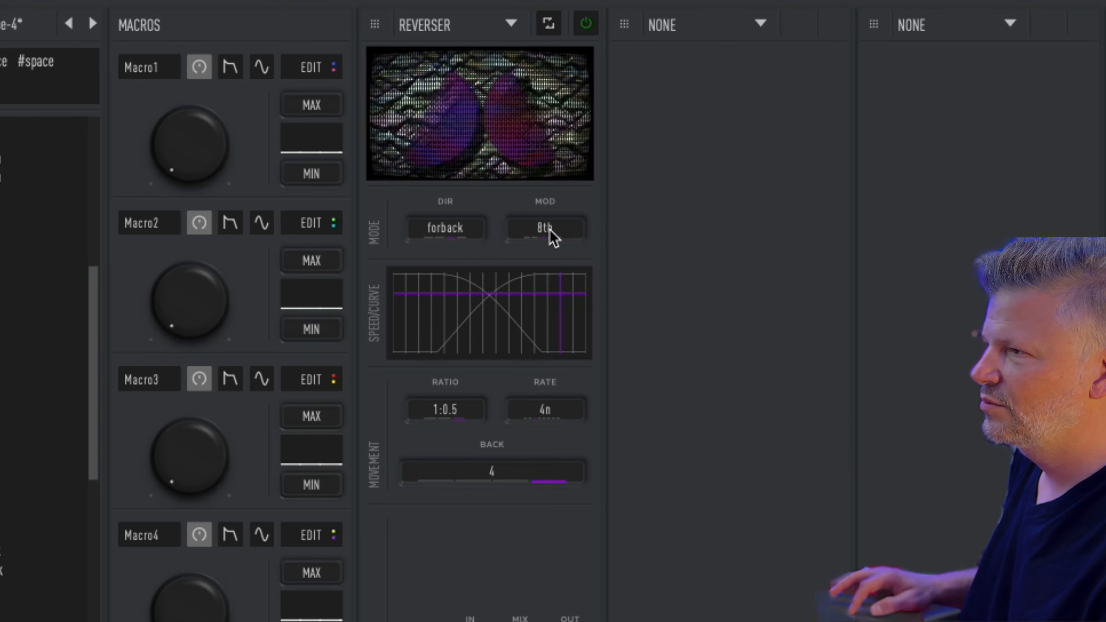
click(550, 232)
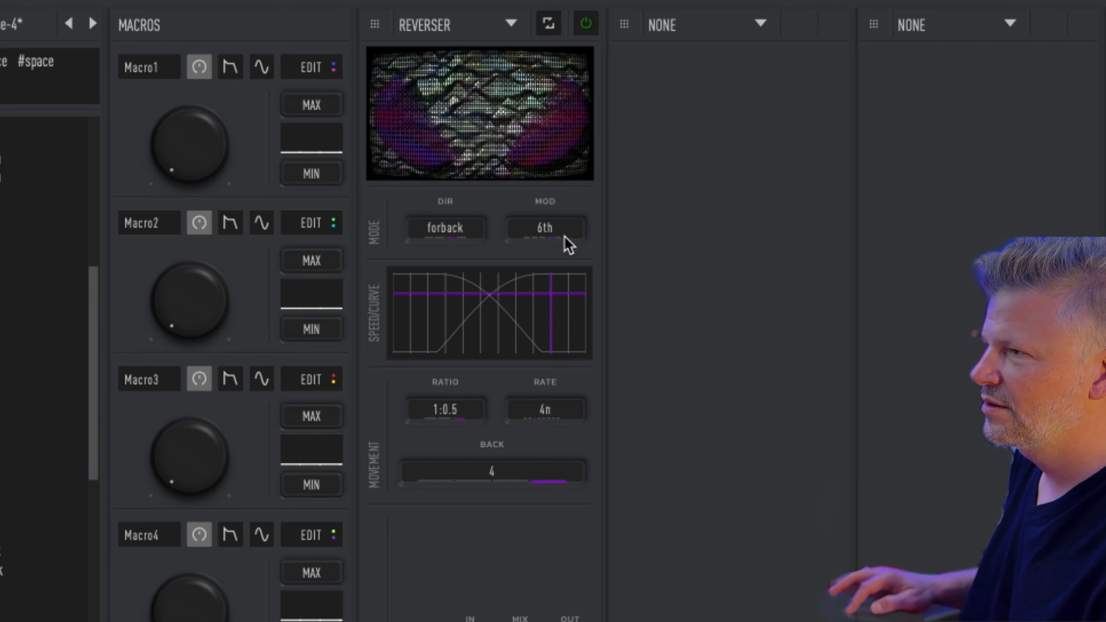
click(546, 240)
click(535, 239)
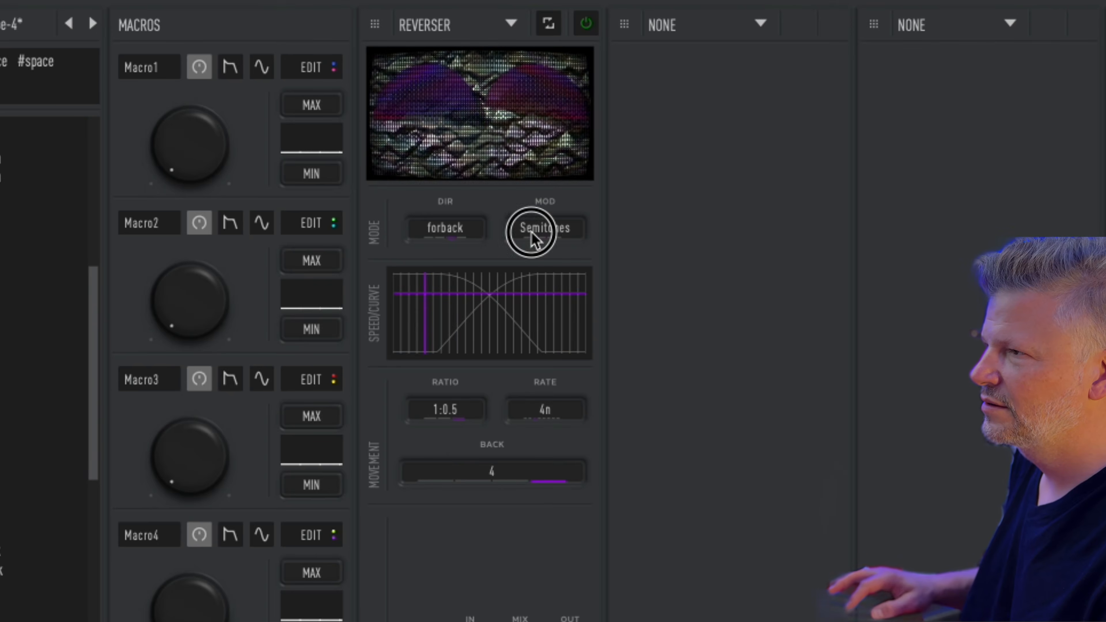
click(564, 237)
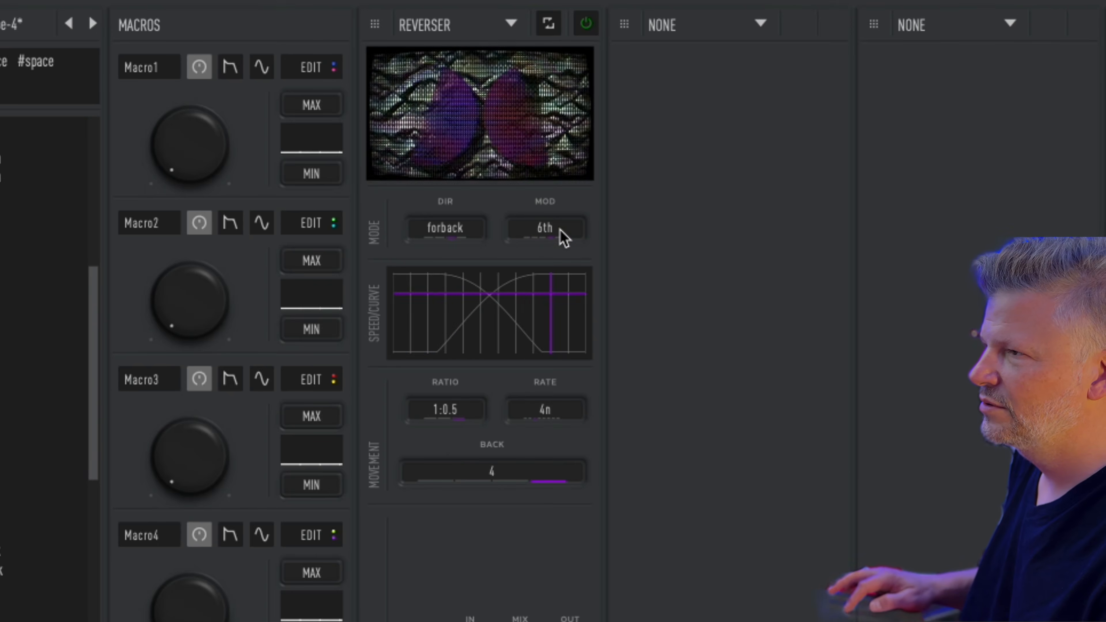
click(445, 234)
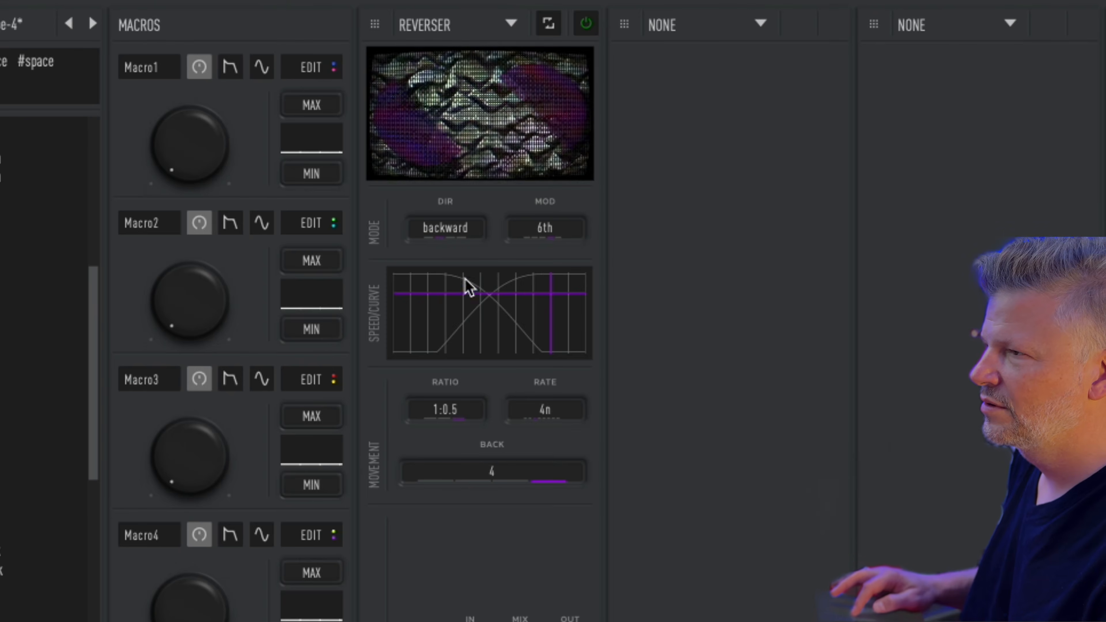
Step: Move the Reverser's speed curve point to the left
drag(481, 299, 525, 291)
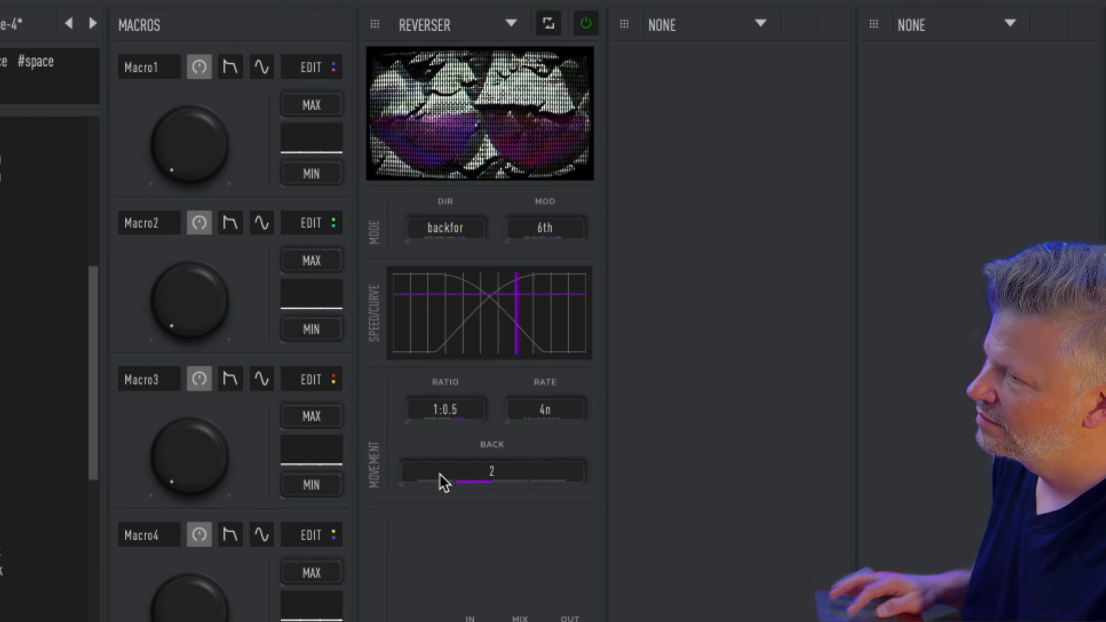
Step: Swap the Reverser for the Shaper, reset the middle saturation bar to full, and change engine type
click(511, 24)
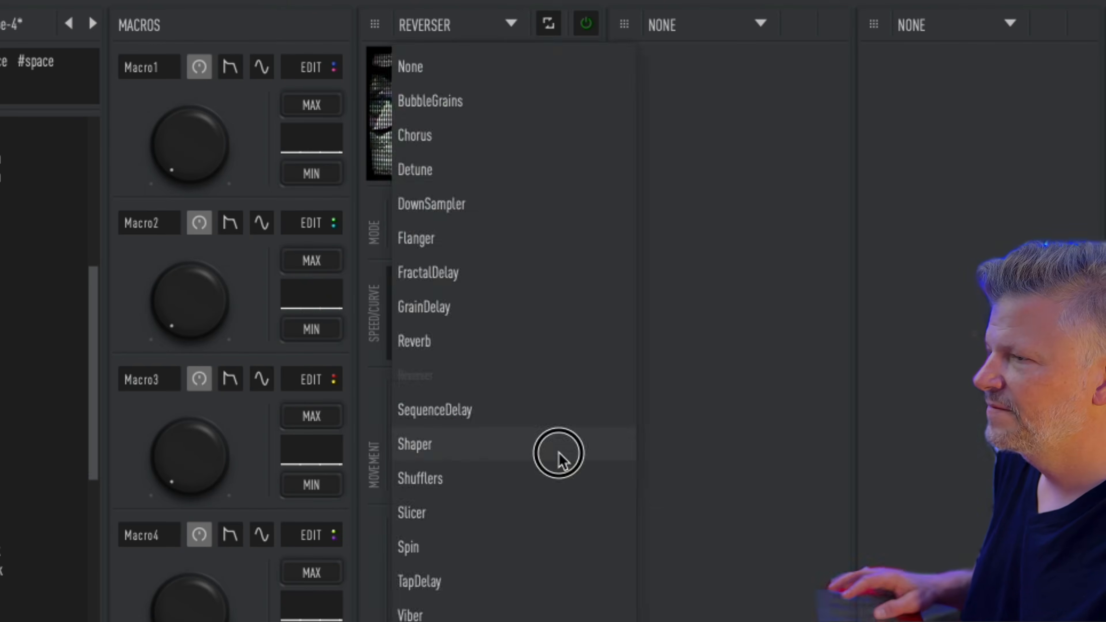
click(559, 457)
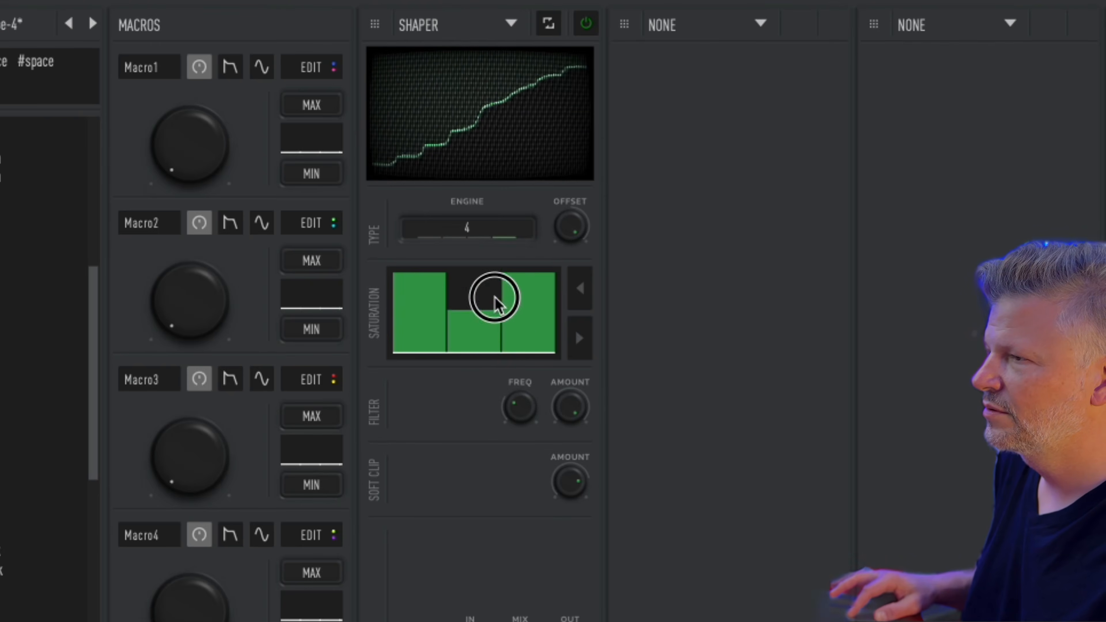
drag(494, 298, 498, 354)
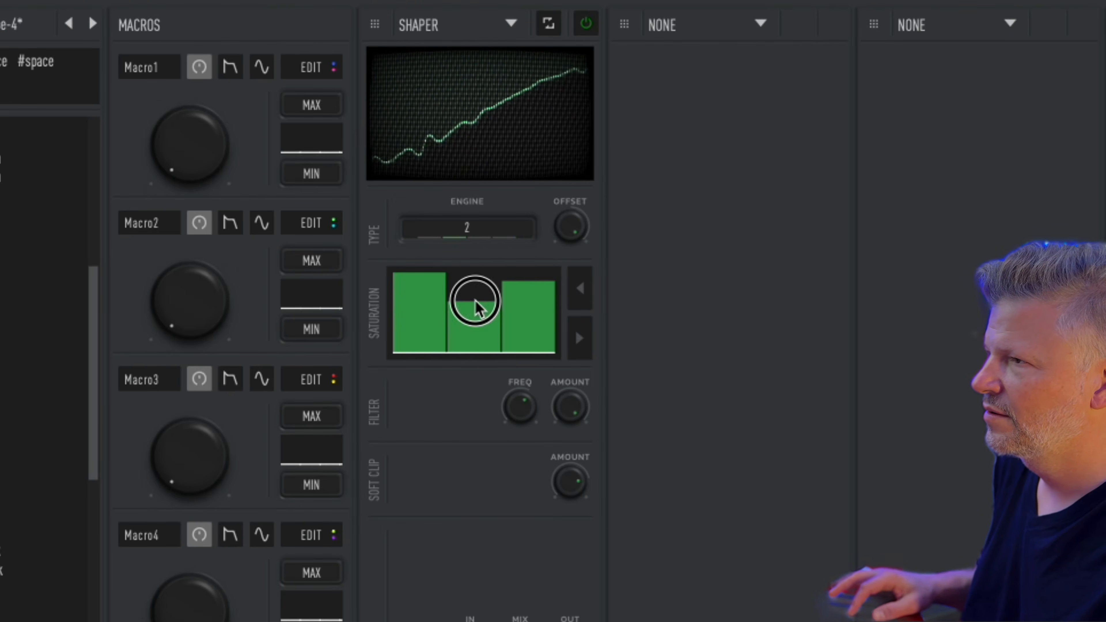
drag(478, 307, 489, 249)
click(479, 237)
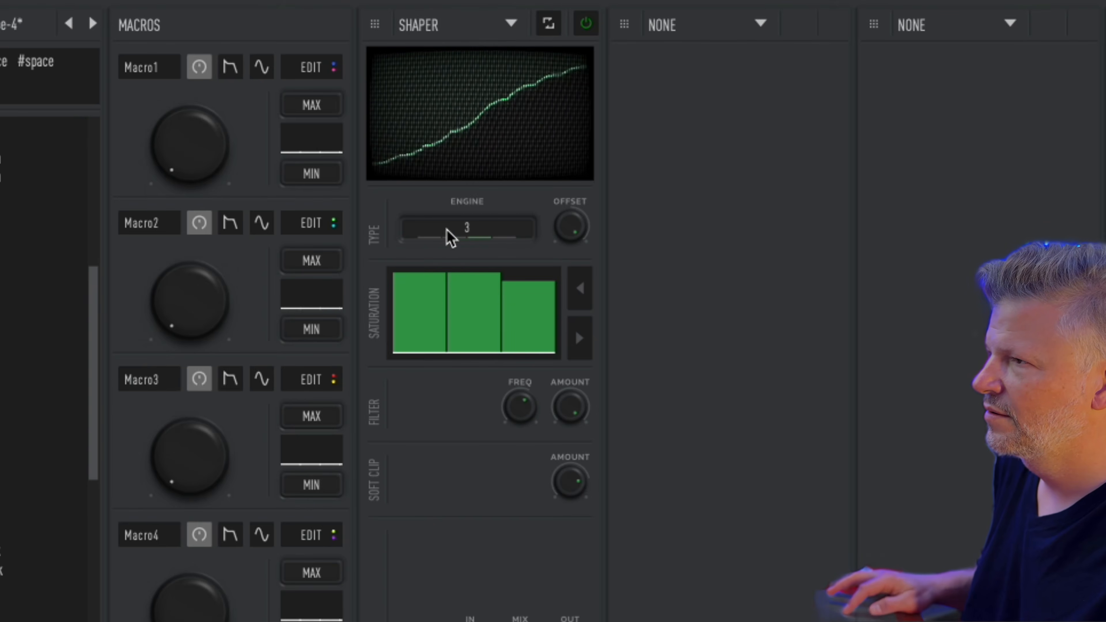
click(448, 238)
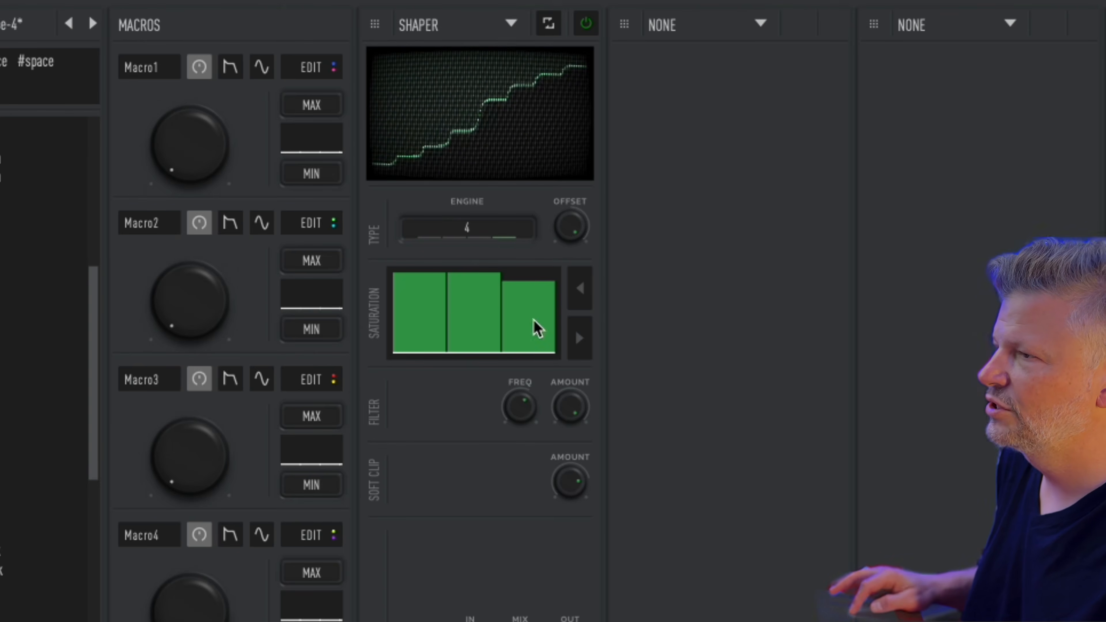
Step: Reshape the Shaper's ripple and saturation bars, raising and lowering individual bars
click(580, 290)
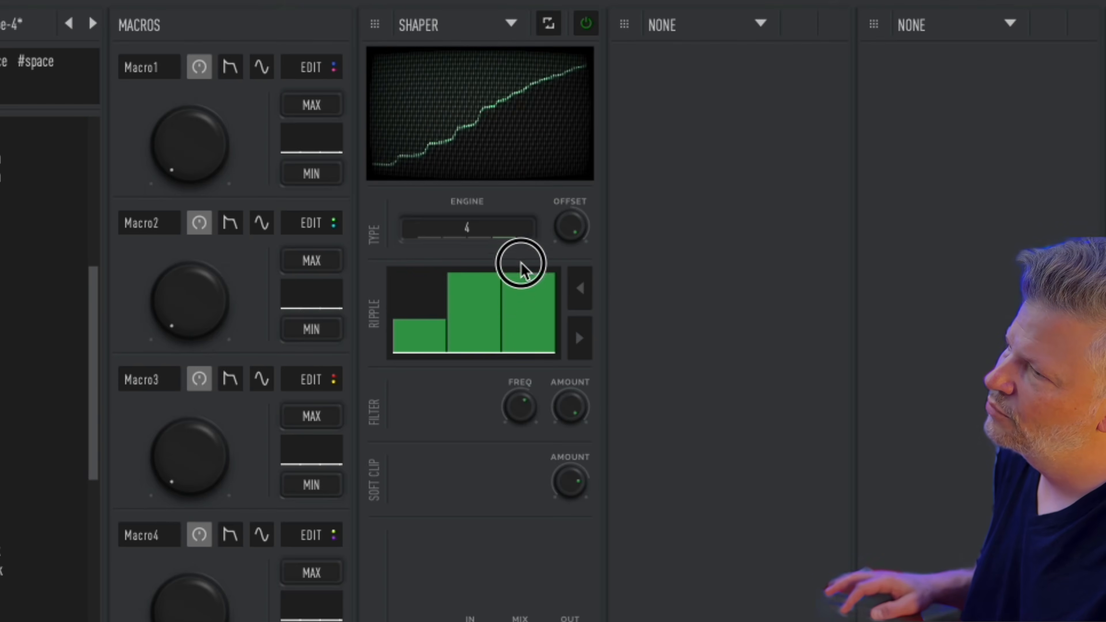
click(434, 256)
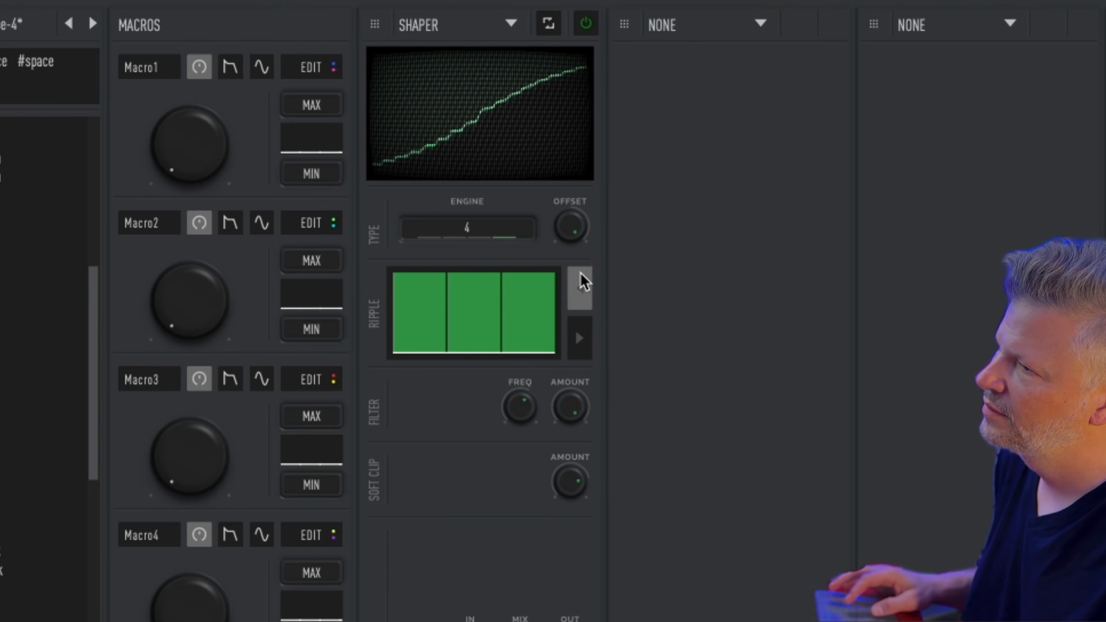
click(583, 283)
click(482, 289)
click(543, 272)
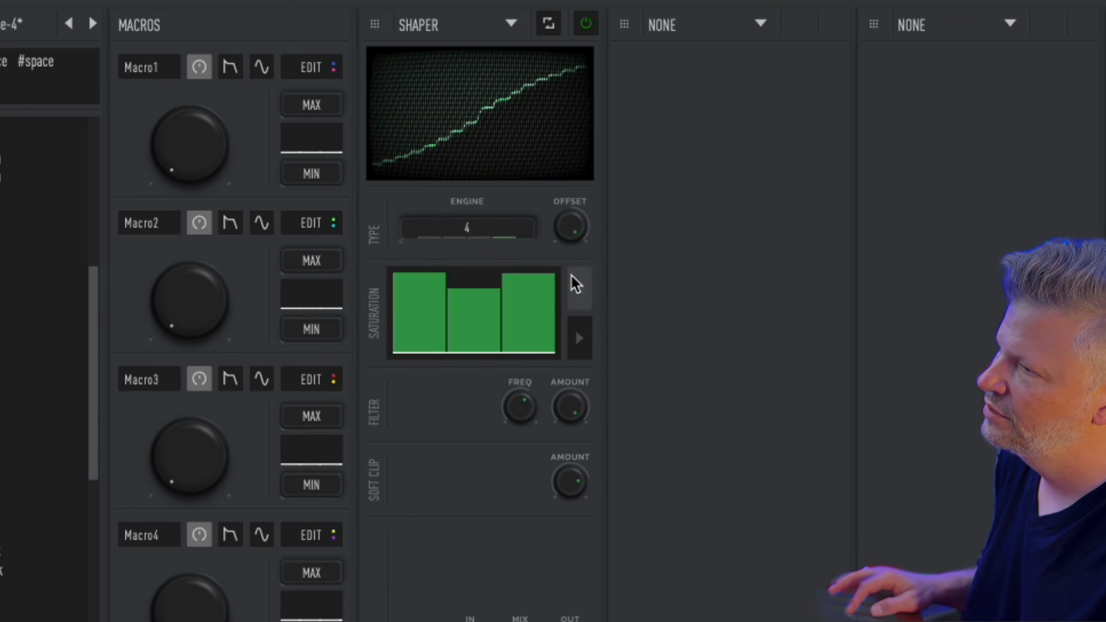
click(575, 284)
drag(431, 331, 465, 333)
click(580, 289)
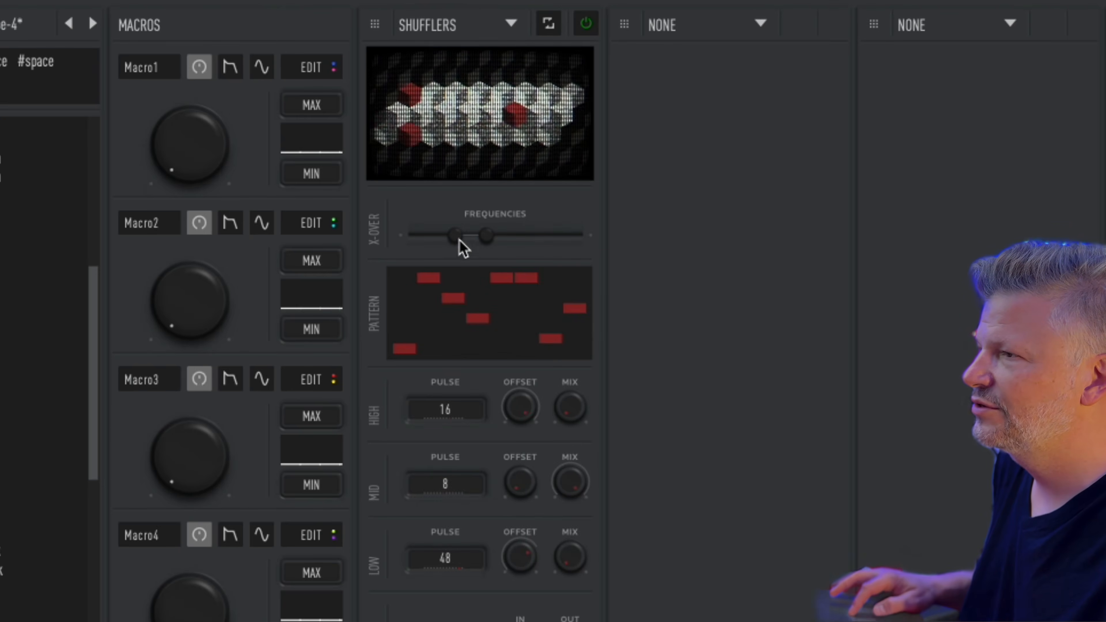
Step: Rearrange the Shufflers pattern, moving the first, fifth, seventh and last steps
mouse_move(507, 155)
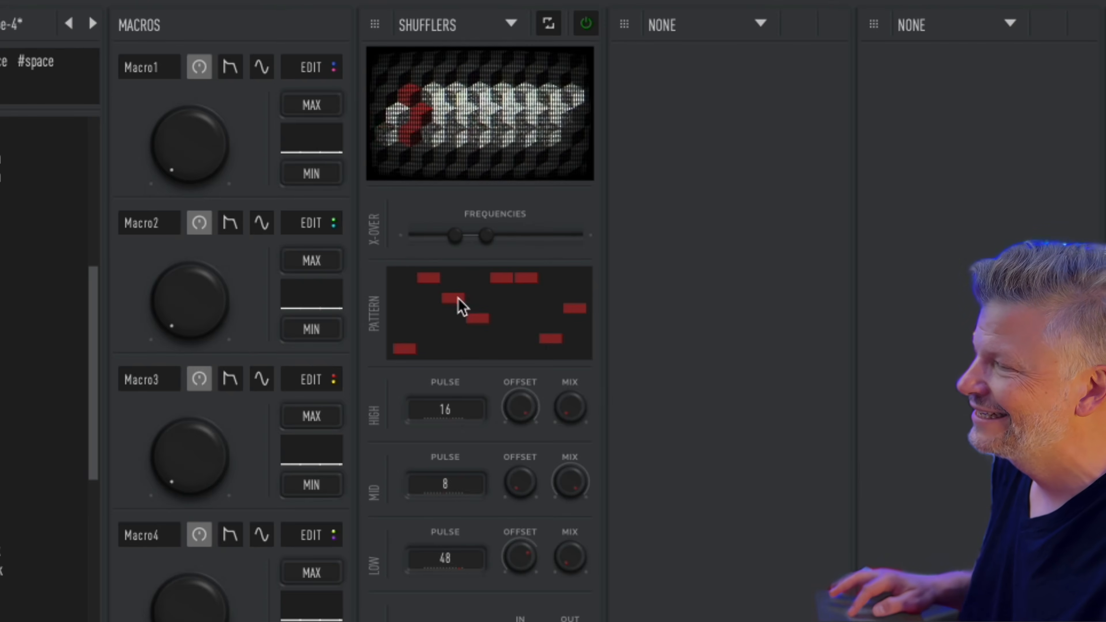
click(414, 329)
click(442, 332)
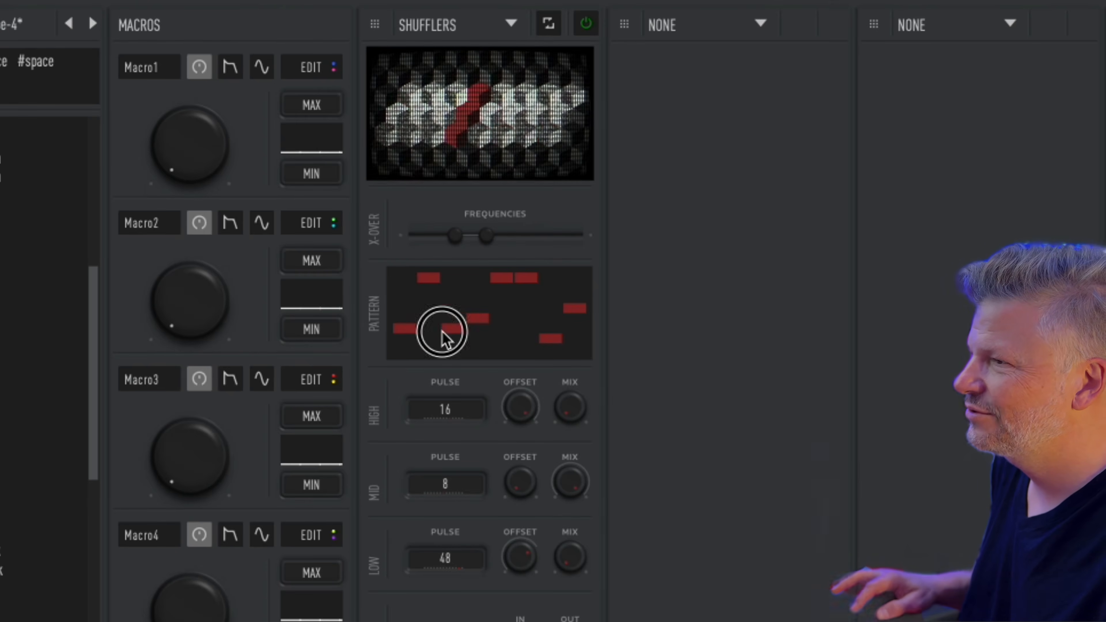
click(511, 328)
click(550, 308)
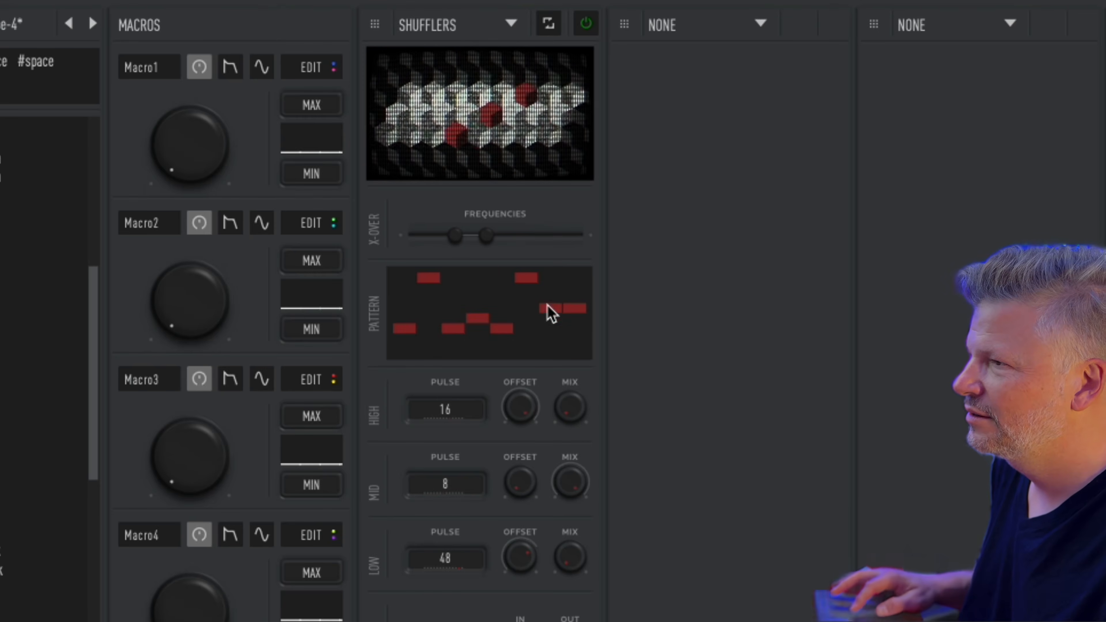
click(581, 339)
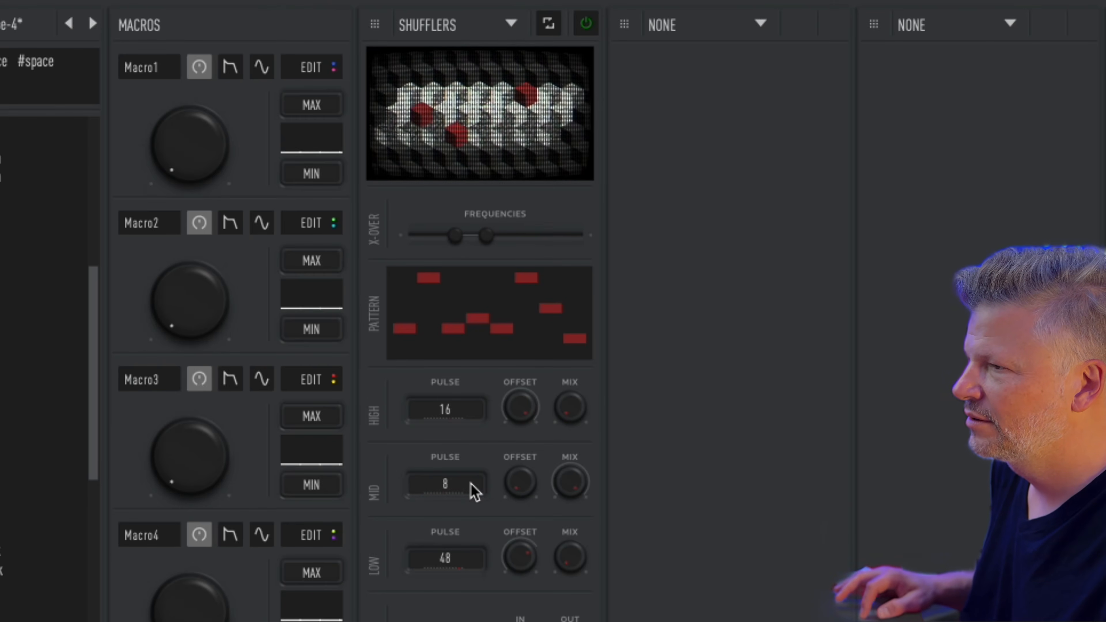
Step: Set the low band pulse to 2 and raise the low and high band mix to near maximum
scroll(474, 492, up, 3)
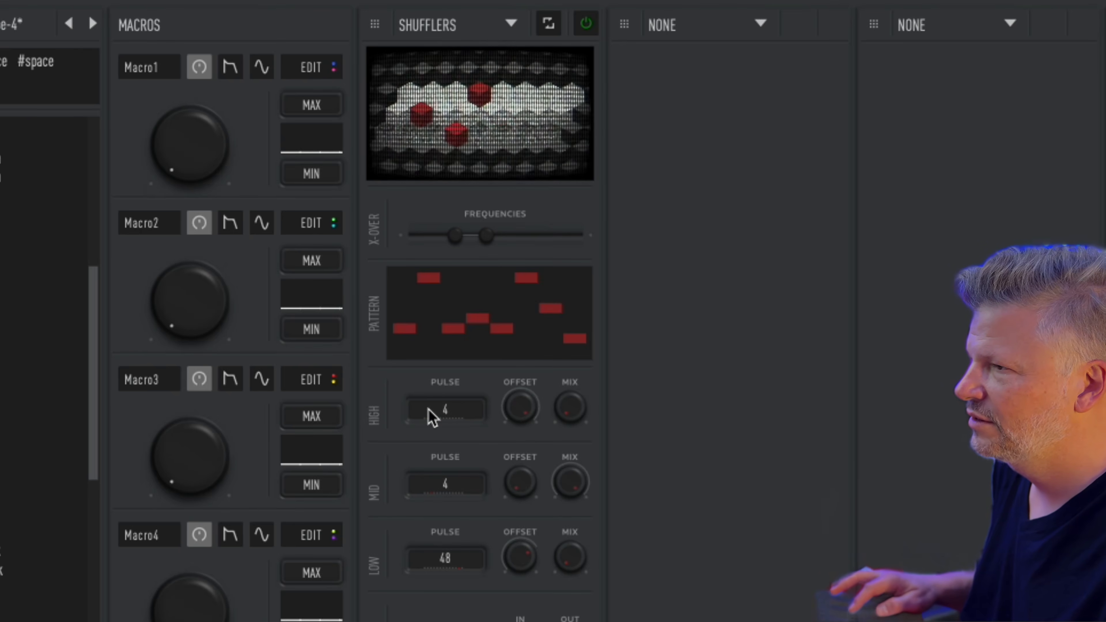
drag(428, 409, 446, 408)
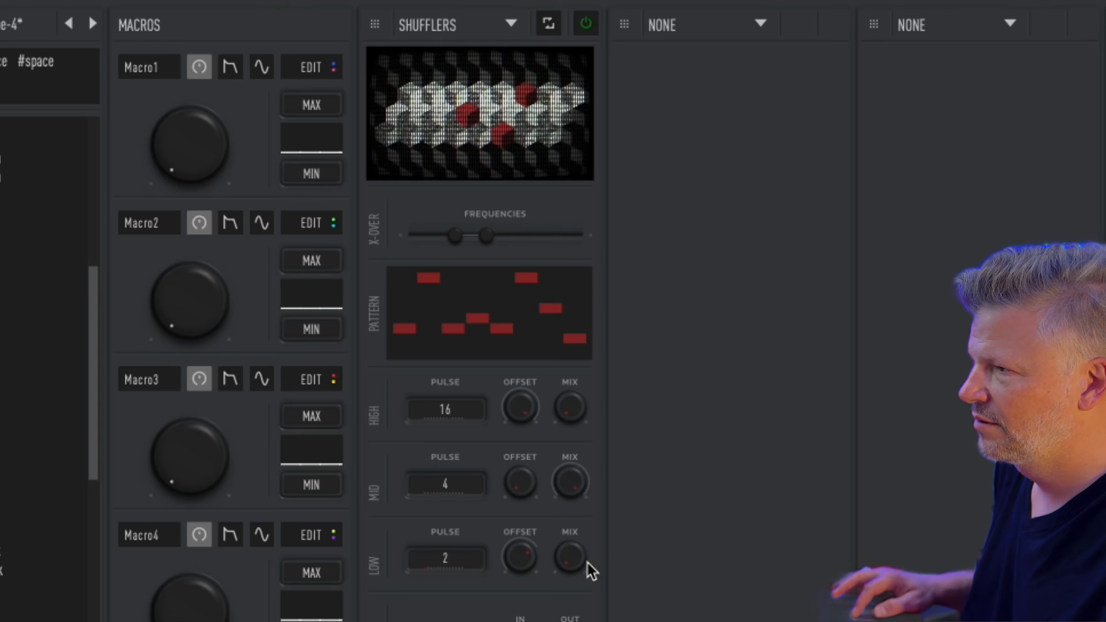
drag(575, 559, 621, 283)
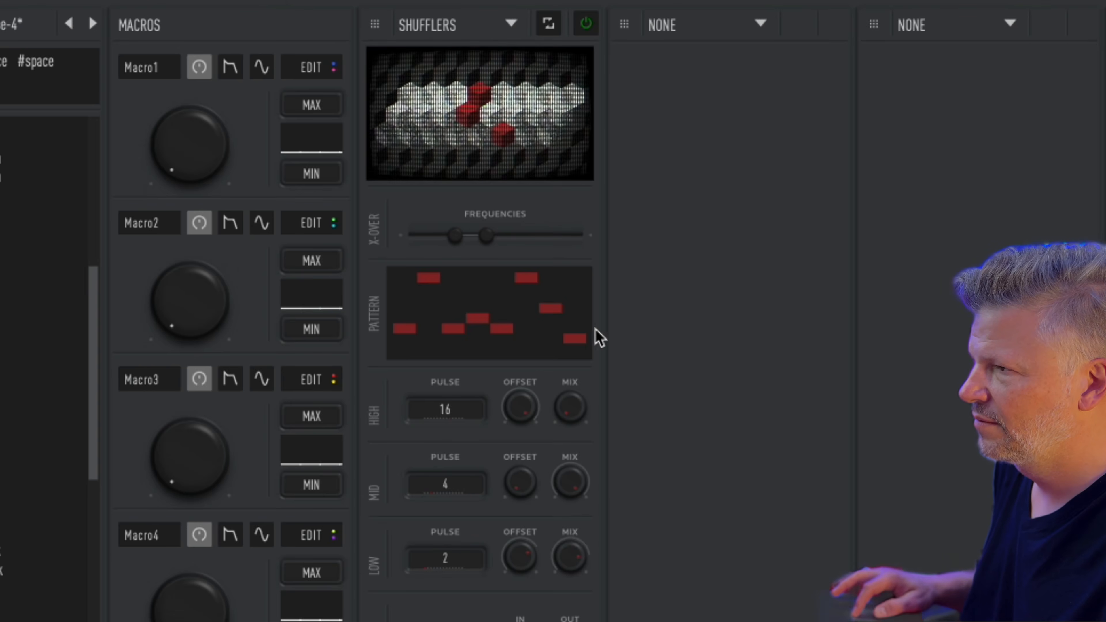
drag(576, 413, 613, 39)
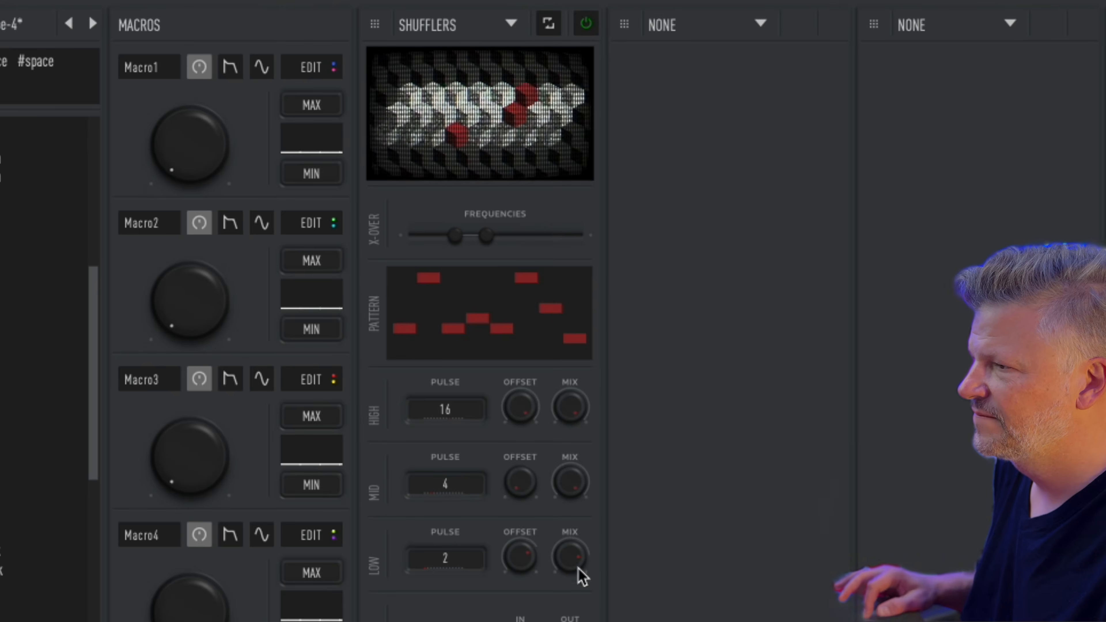
drag(582, 576, 590, 353)
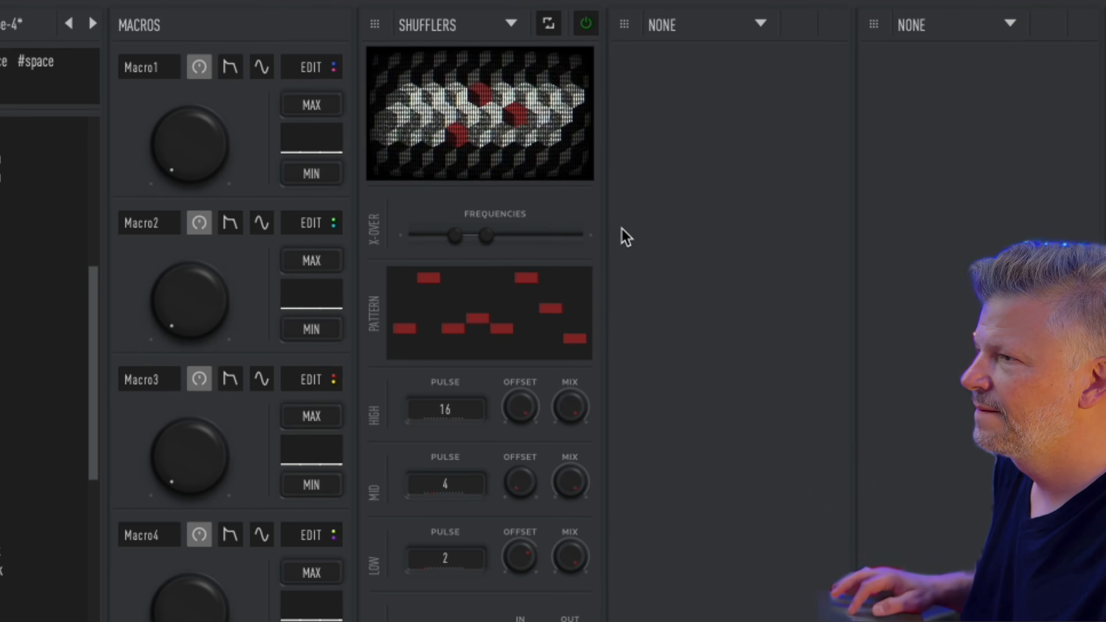
Step: Raise the fourth pattern step, change the Slicer rhythm pattern, and reshape the low band decay
click(477, 284)
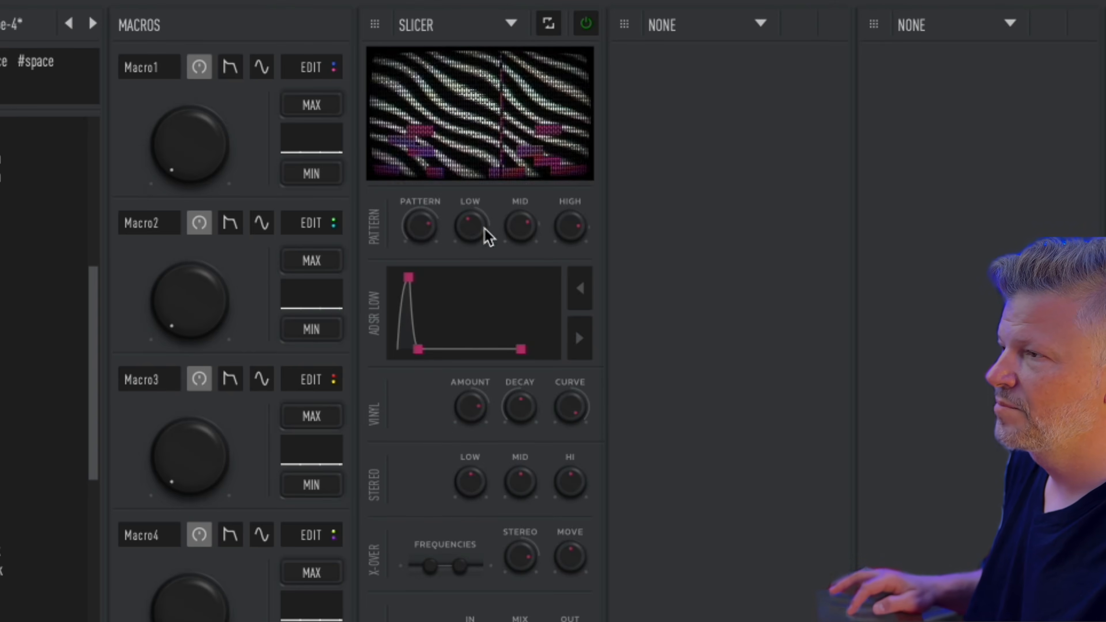
mouse_move(429, 117)
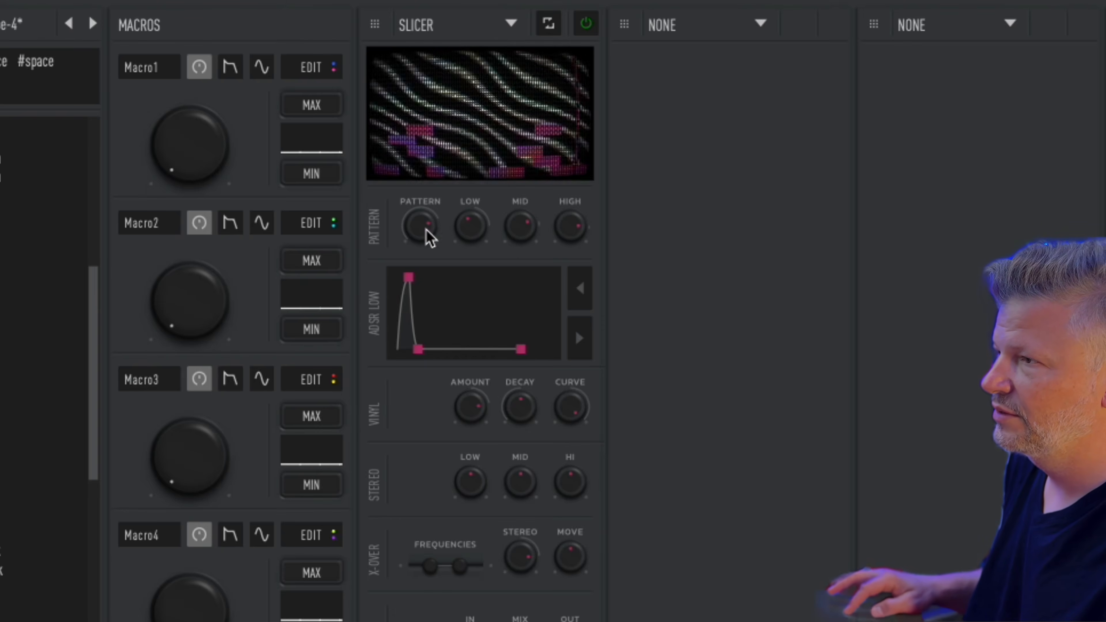
drag(426, 230, 427, 394)
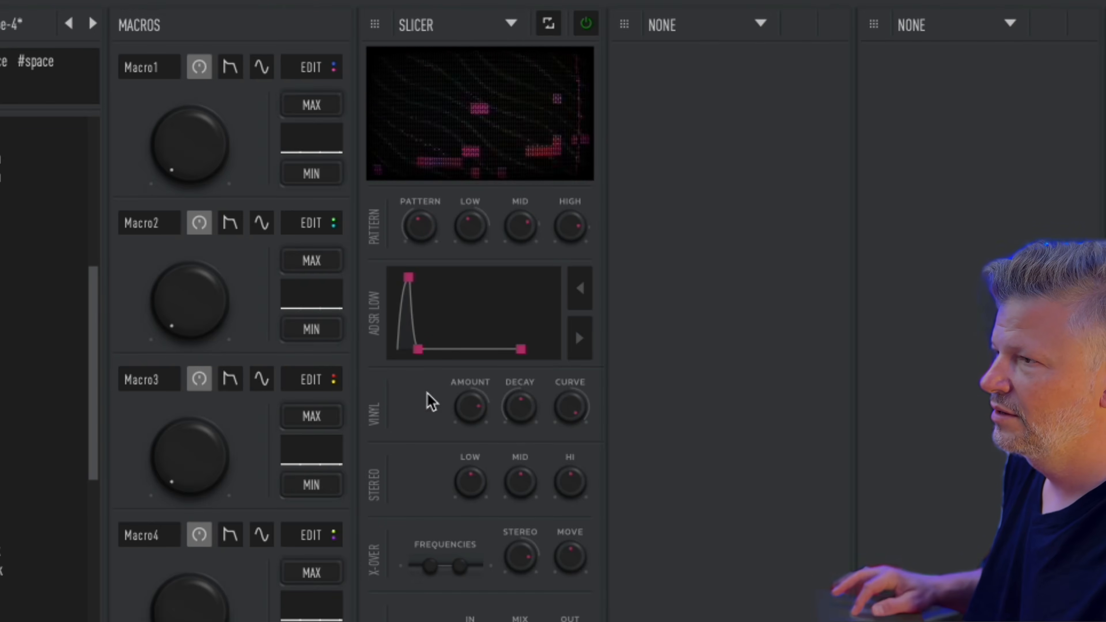
drag(418, 350, 484, 309)
Step: Adjust the Slicer stretch setting and reshape the high and mid band envelopes
click(583, 293)
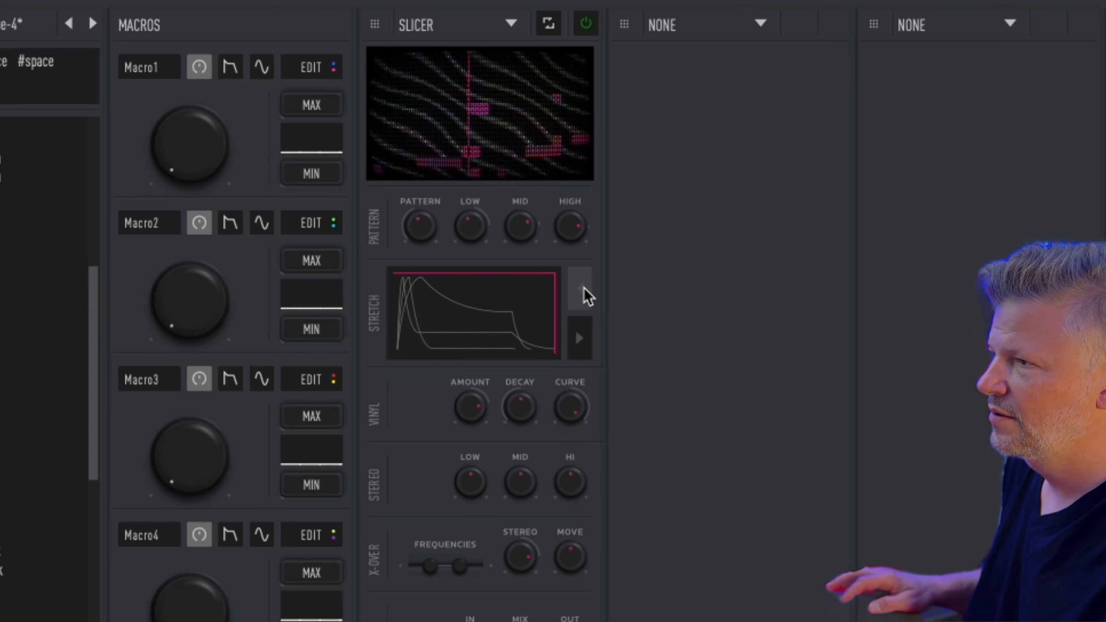
drag(554, 275, 536, 303)
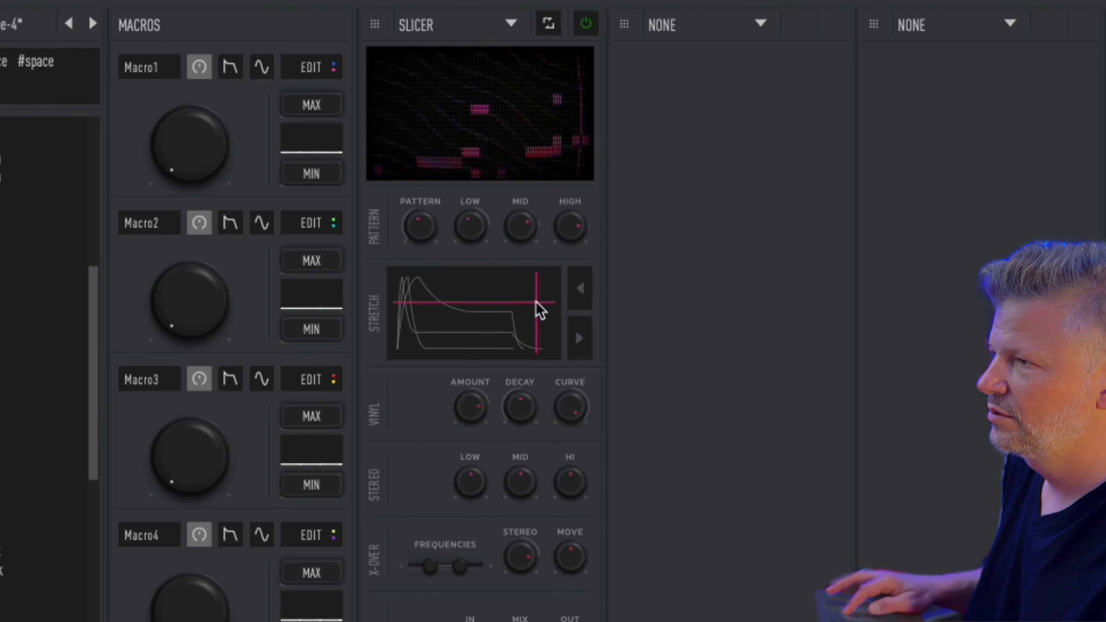
click(580, 287)
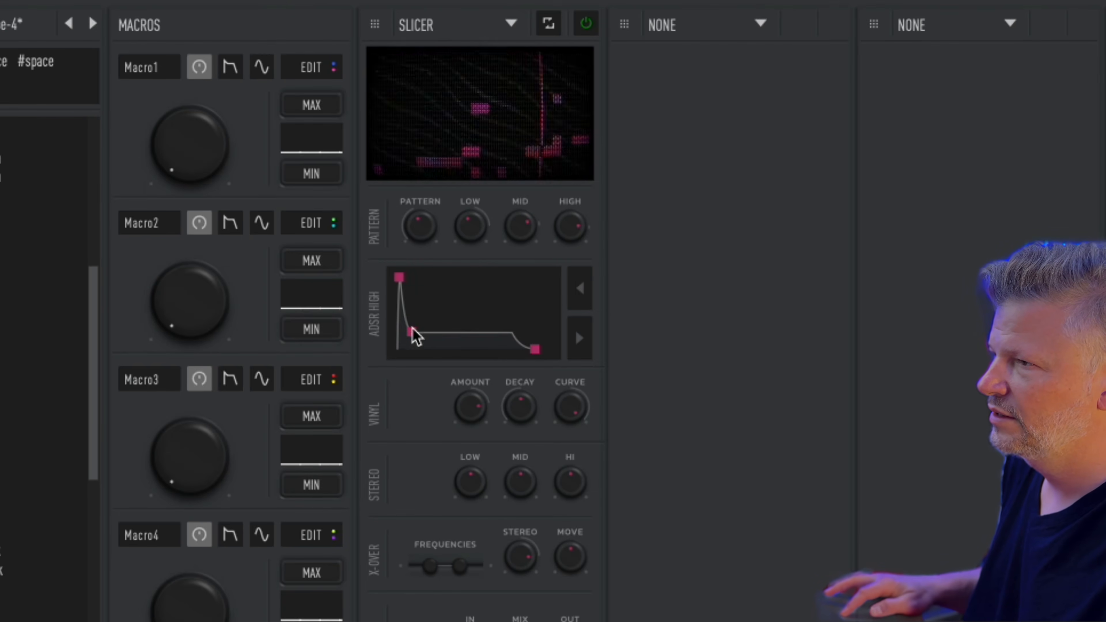
mouse_move(413, 337)
mouse_down()
mouse_move(447, 321)
mouse_move(457, 337)
mouse_move(484, 314)
mouse_move(416, 355)
mouse_up()
click(583, 288)
click(579, 286)
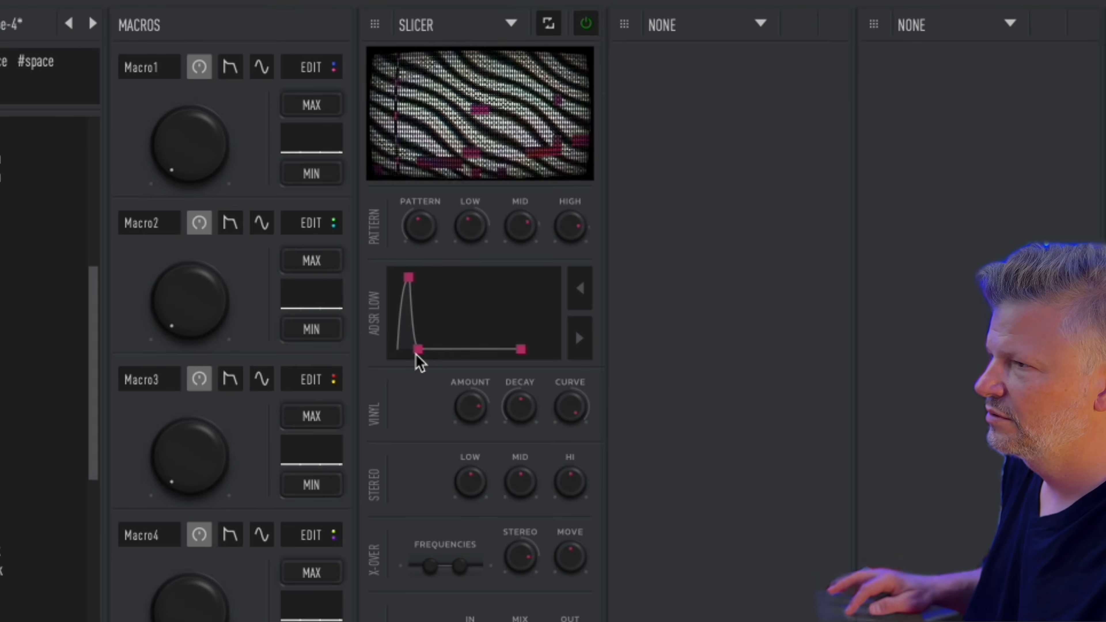
Step: Turn up the vinyl decay and adjust the vinyl curve and amount
drag(520, 406, 554, 288)
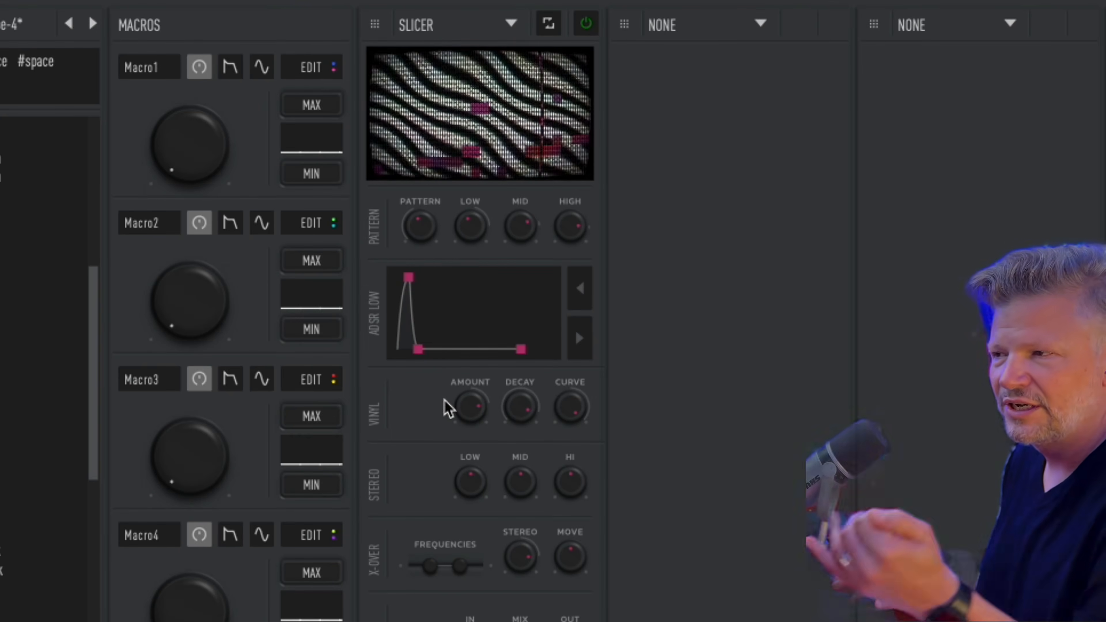
drag(576, 417, 587, 267)
drag(474, 406, 474, 459)
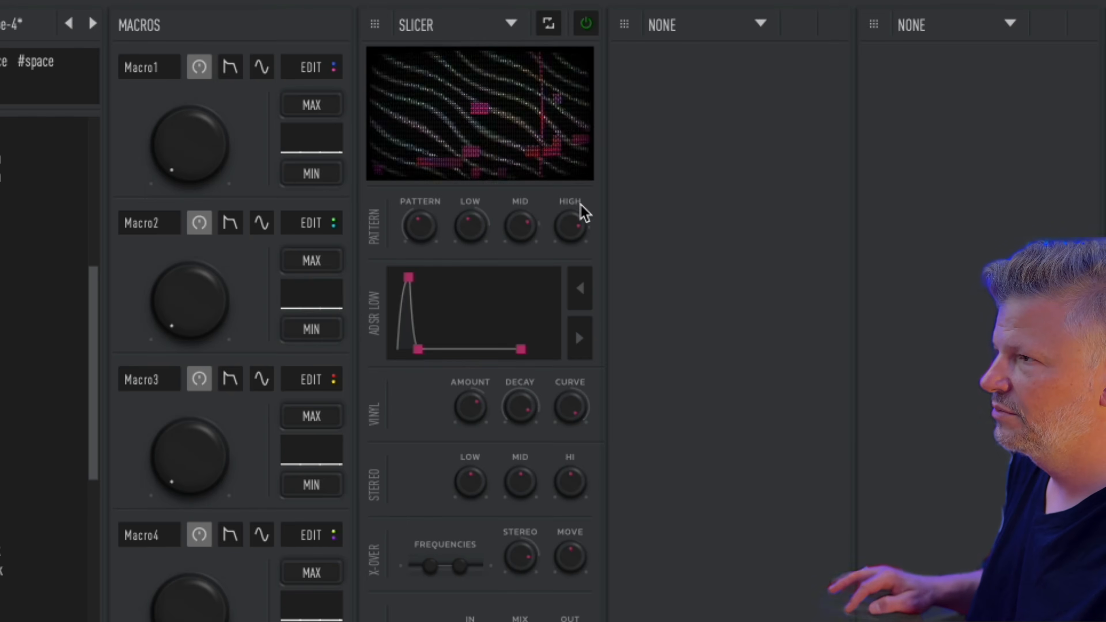
drag(539, 218, 536, 259)
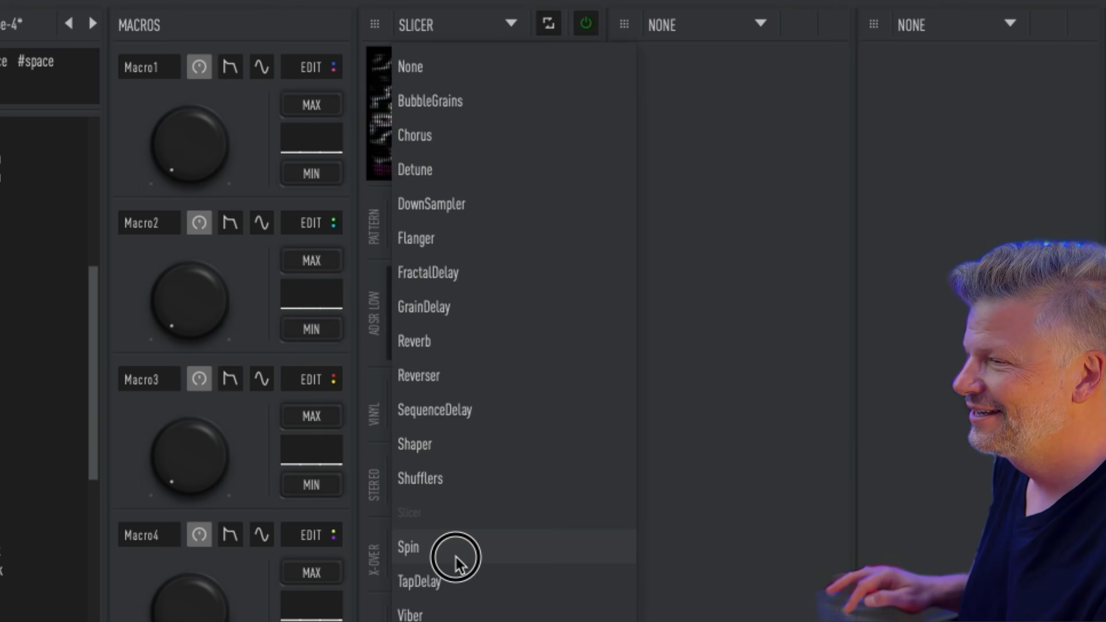
Step: Replace Slicer with Spin, raise its frequency, and set it to turn clockwise
click(456, 557)
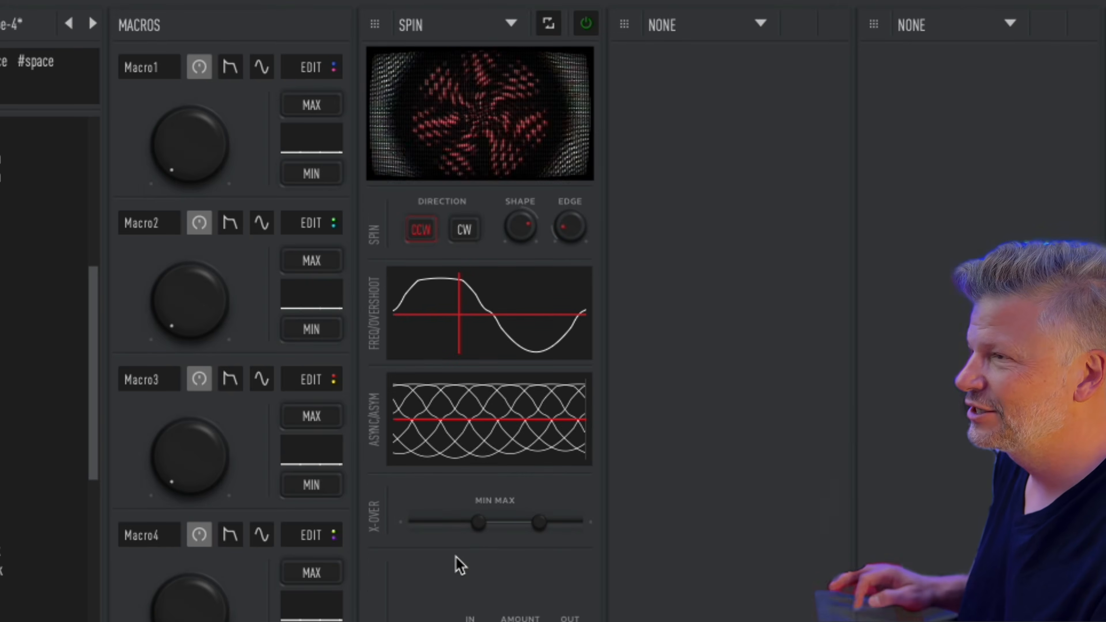
mouse_move(503, 69)
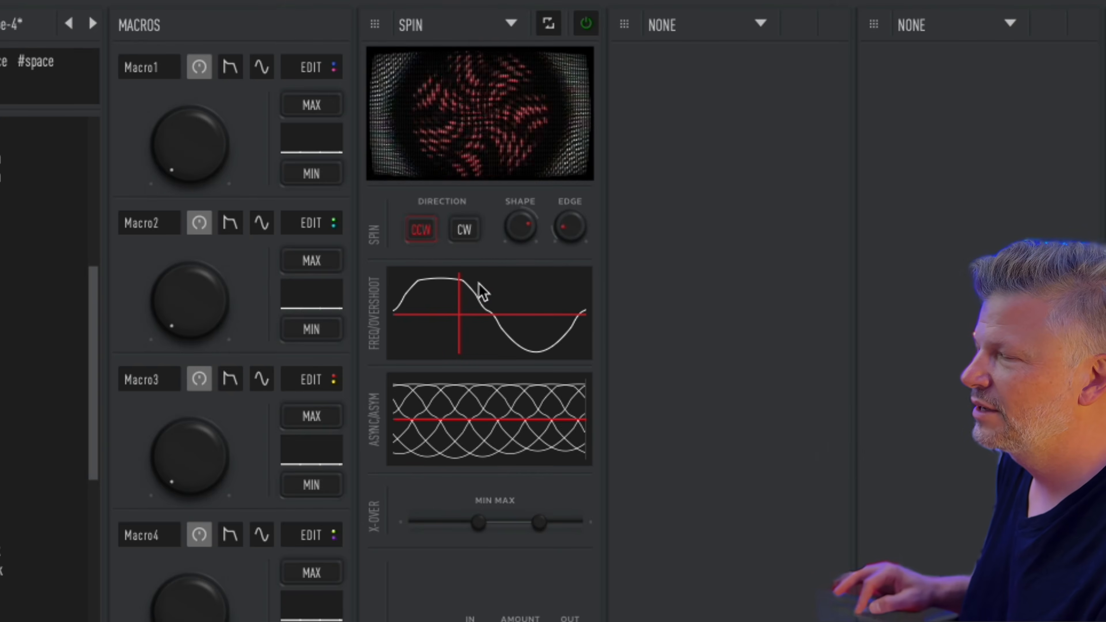
drag(478, 284, 443, 309)
click(461, 231)
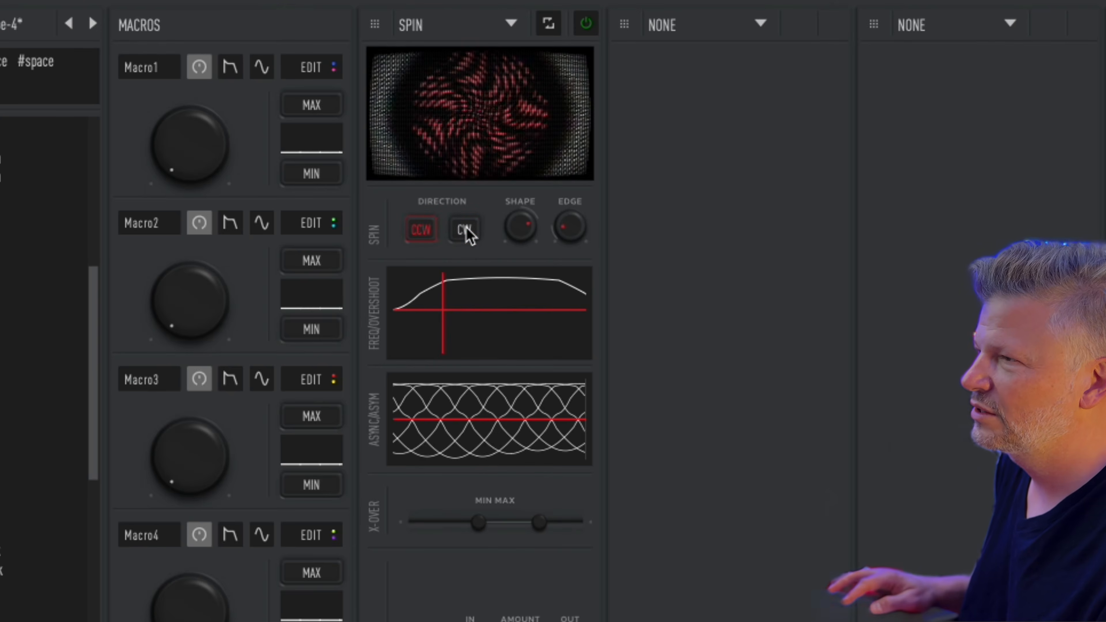
click(464, 231)
Step: Bring the spin shape back up, raise the edge amount, and reshape the async/asym curves
drag(519, 232, 527, 436)
drag(519, 220, 557, 0)
drag(570, 226, 572, 0)
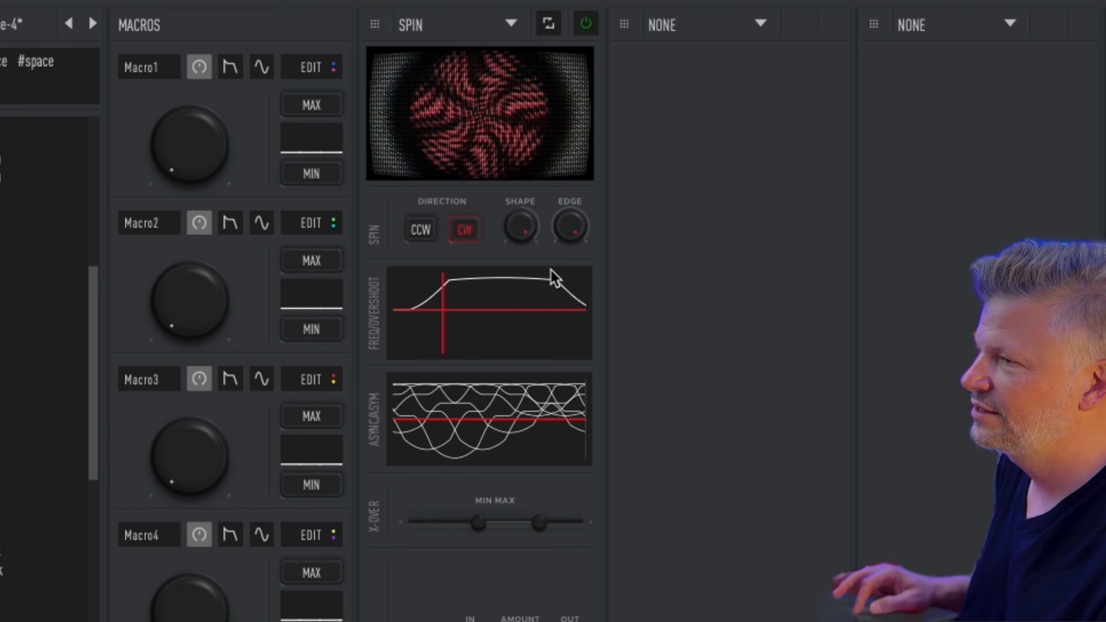
drag(494, 439, 486, 403)
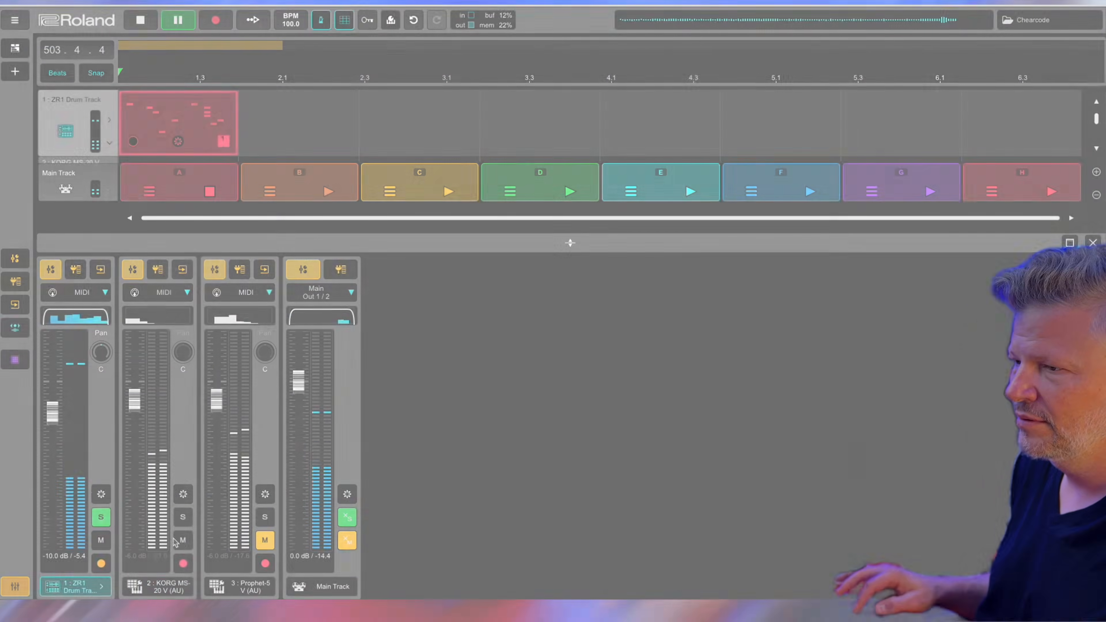
click(192, 540)
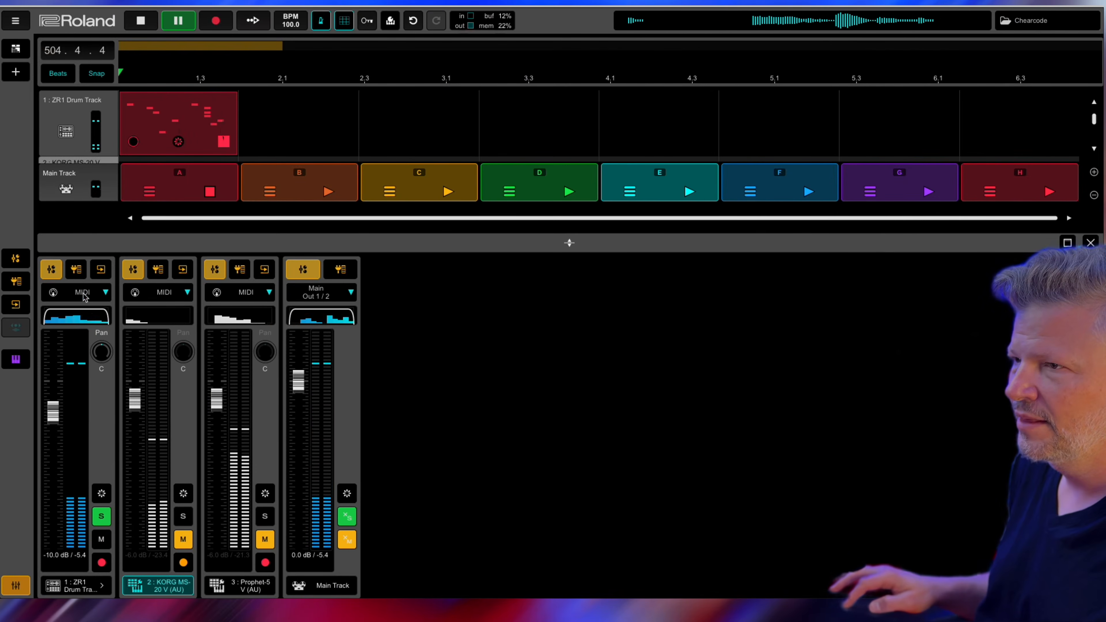
Step: Insert the VST2 CHEat code, found by searching 'cheat', as an audio effect on ZR1 Drum Track
click(17, 285)
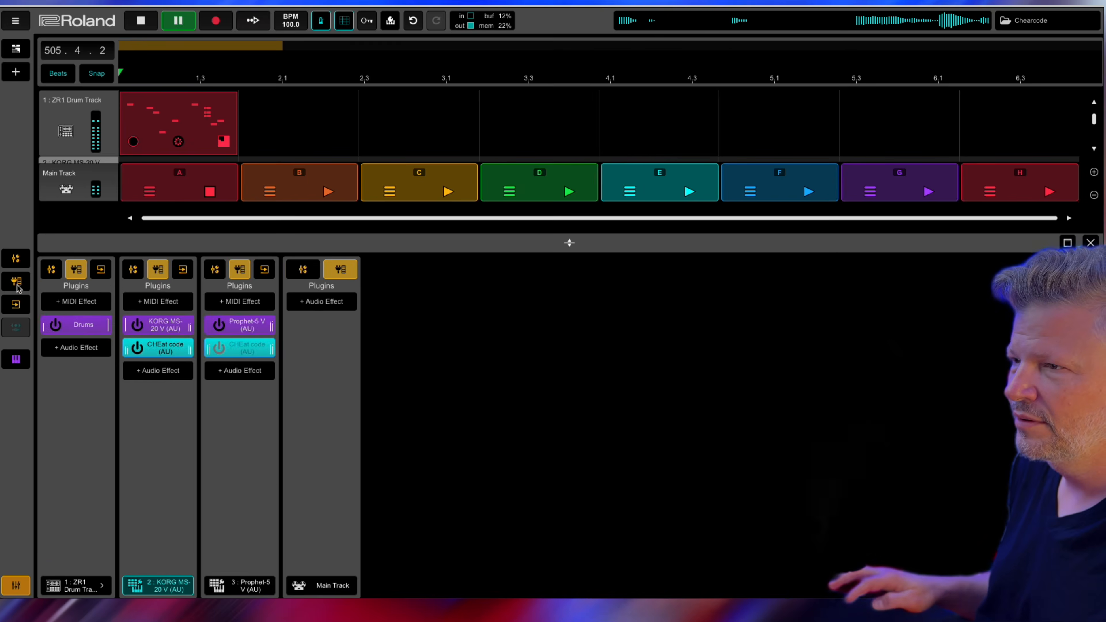
click(77, 348)
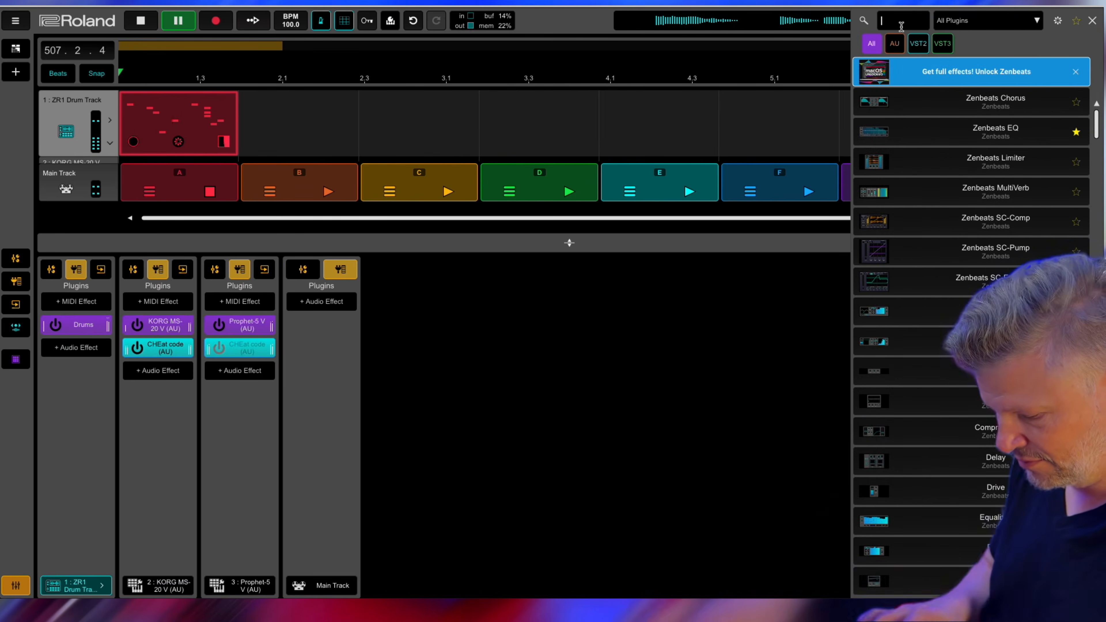
text(cheat)
click(934, 133)
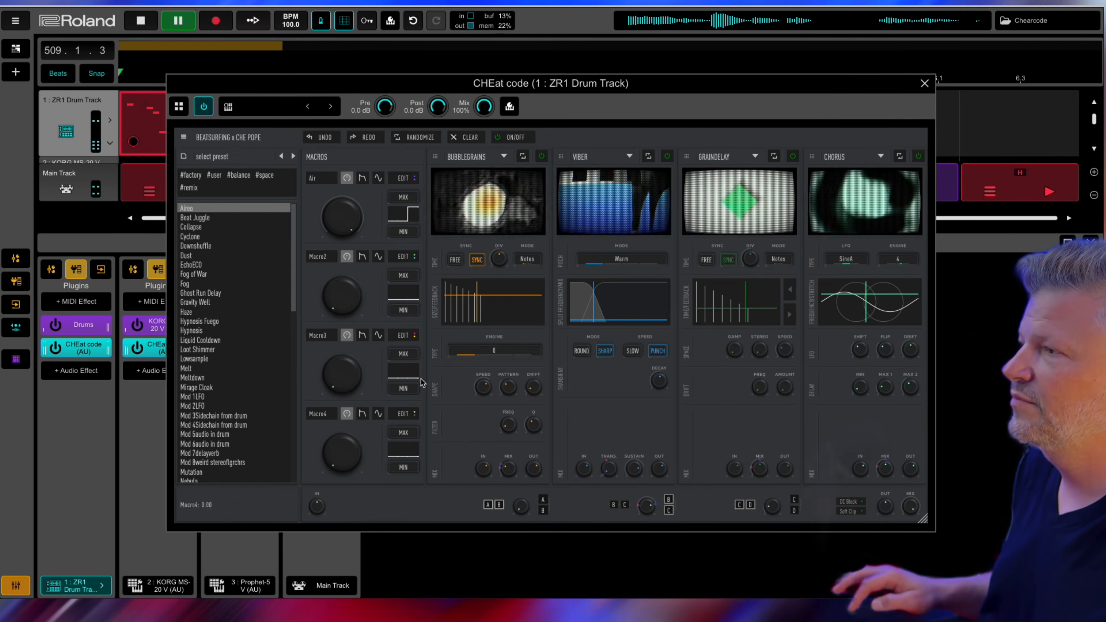
Step: Audition the Ghost Run Delay preset, then switch to Gravity Well
click(230, 293)
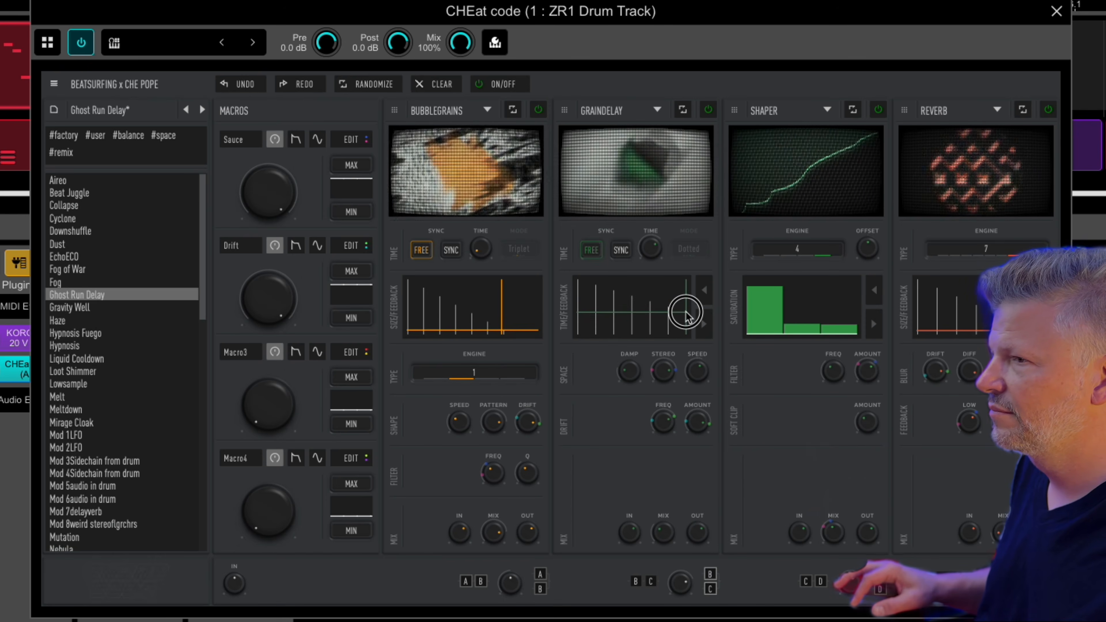
click(105, 310)
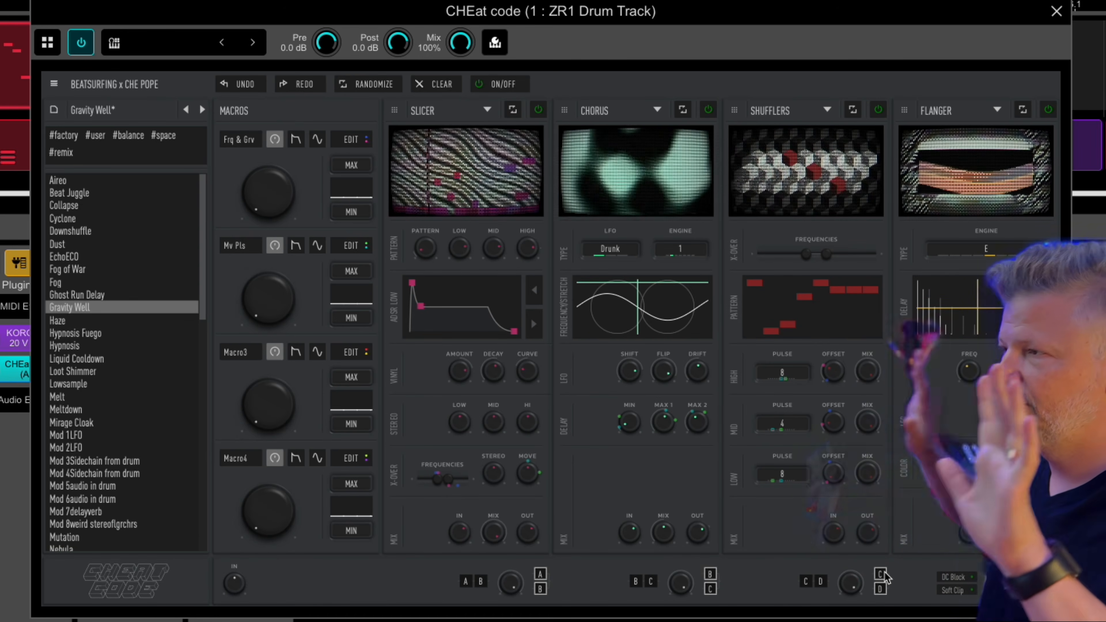
Step: Change the Slicer's A/B routing, then try Haze and Hypnosis and settle on Liquid Cooldown
click(468, 578)
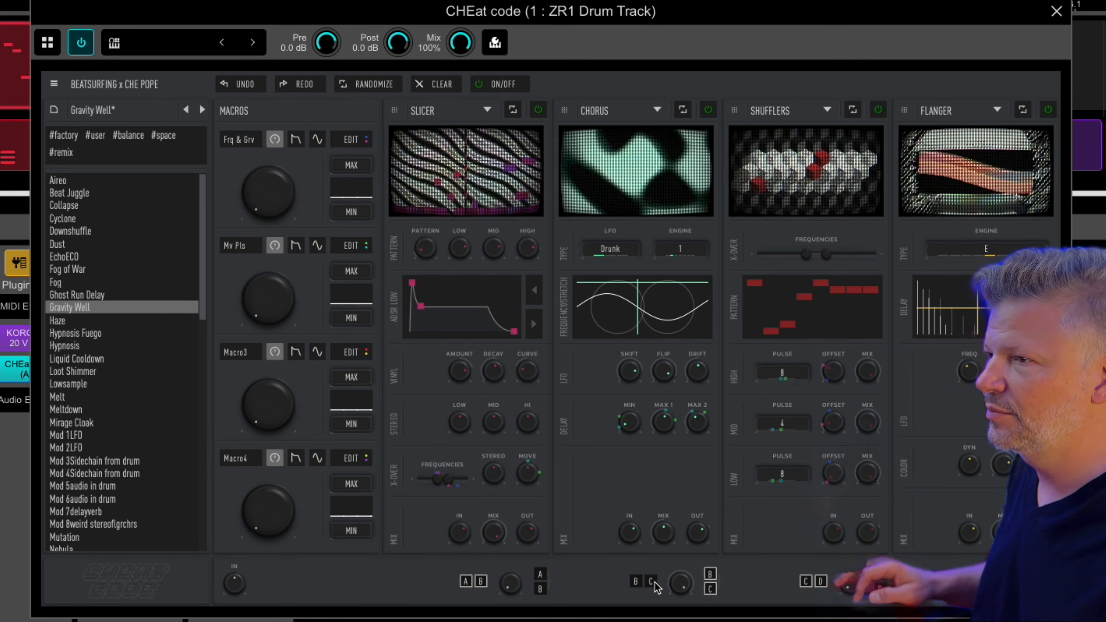
click(150, 322)
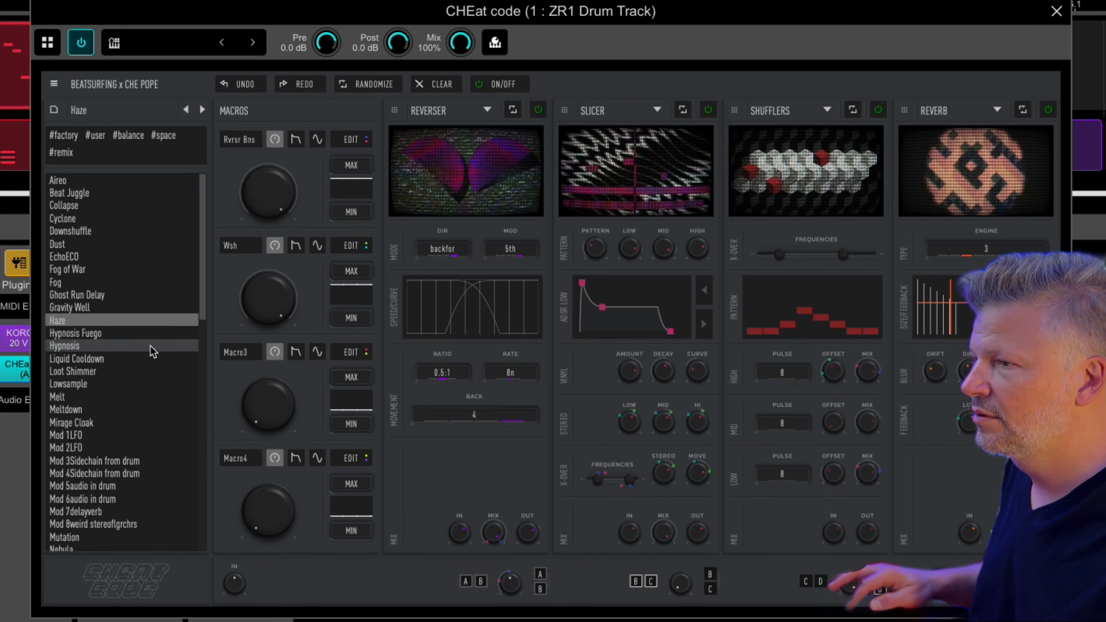
click(152, 347)
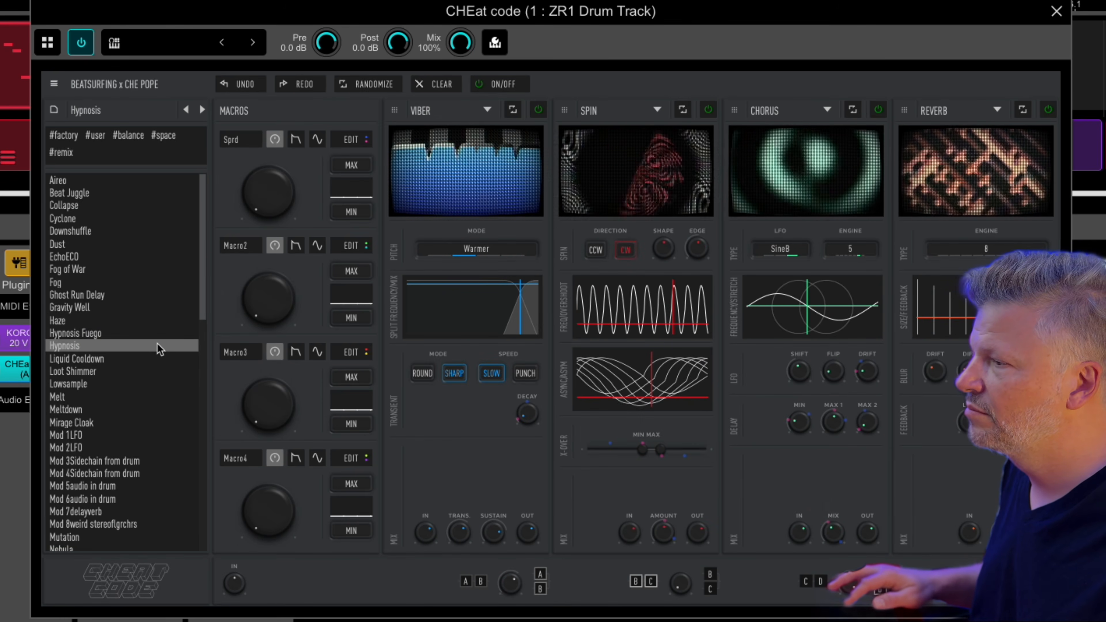
click(150, 359)
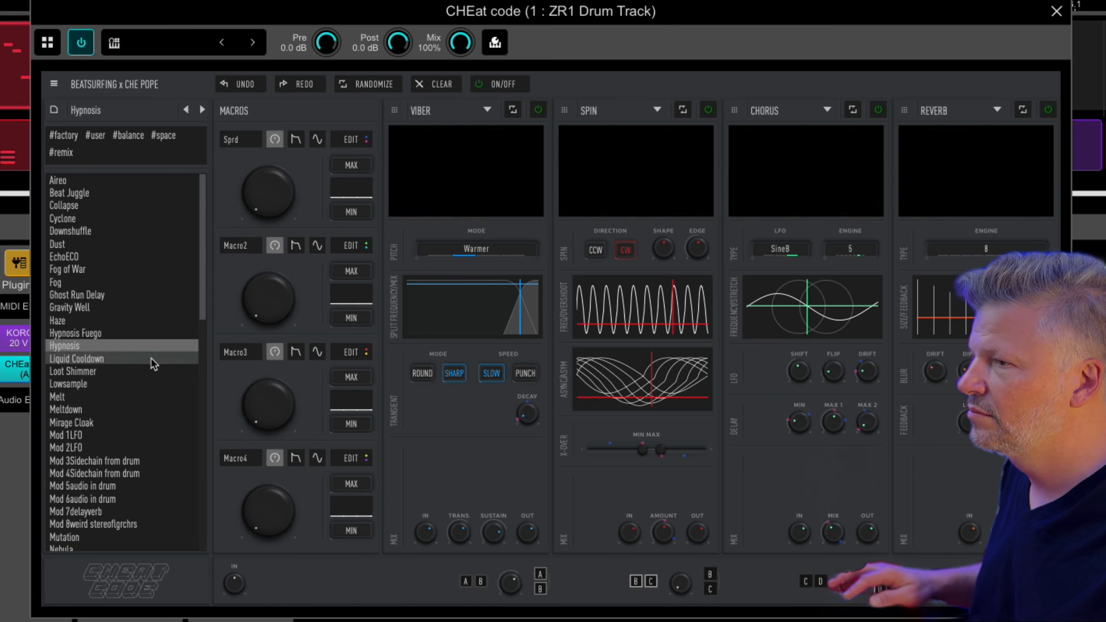
Step: Try Mod 1LFO, Mod 3/4 Sidechain and Mod 5audio, load Mod 6audio in drum, lowering Mix to about 50
click(160, 435)
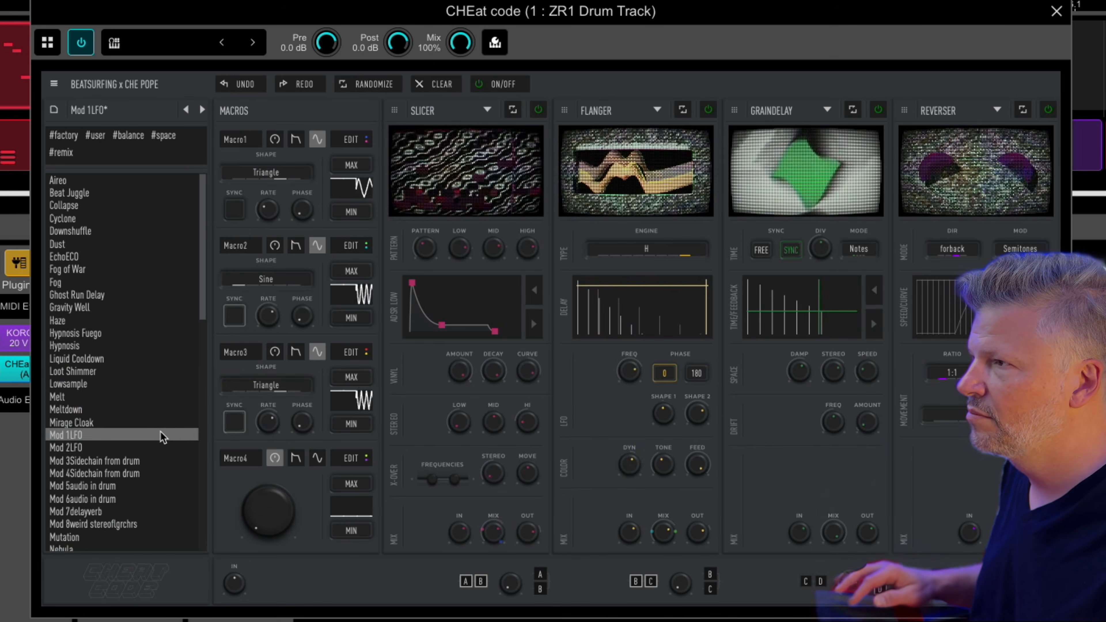
scroll(159, 434, down, 5)
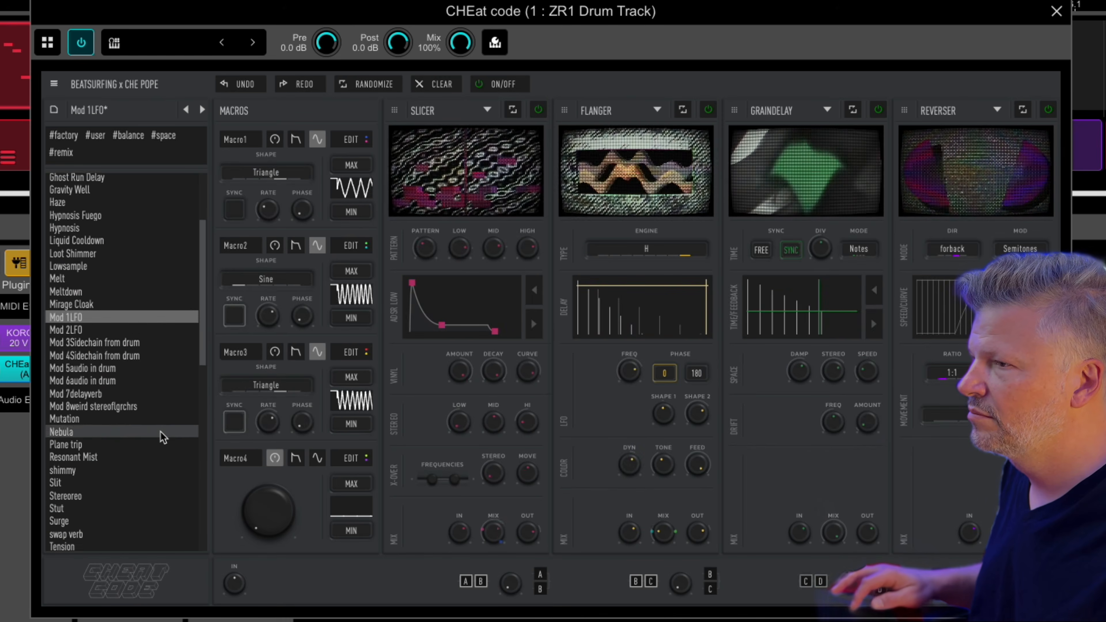
click(164, 341)
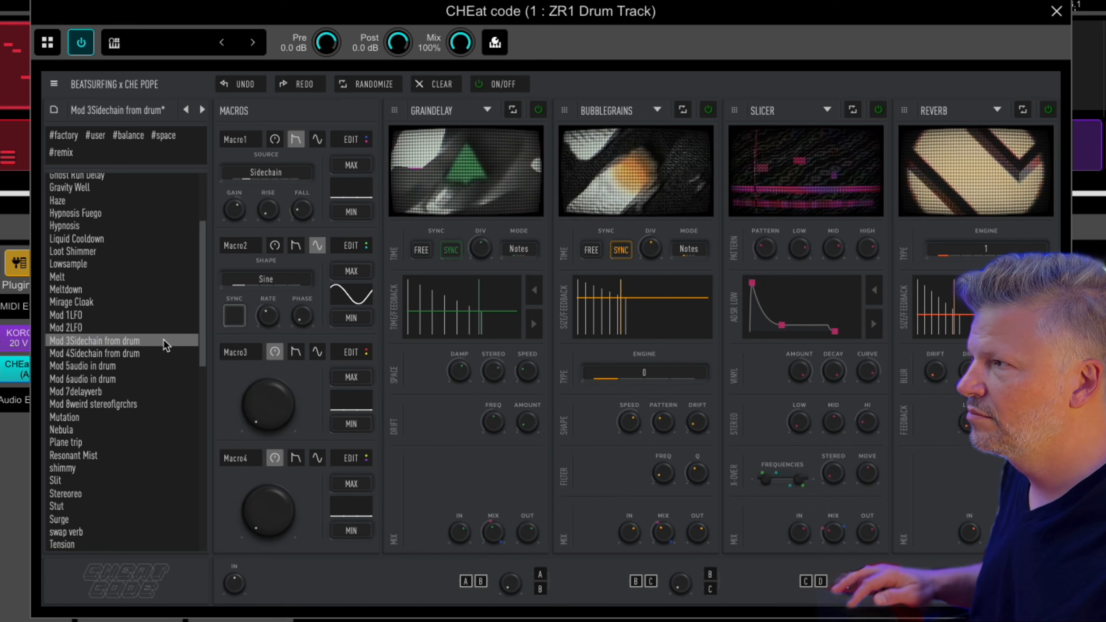
click(159, 355)
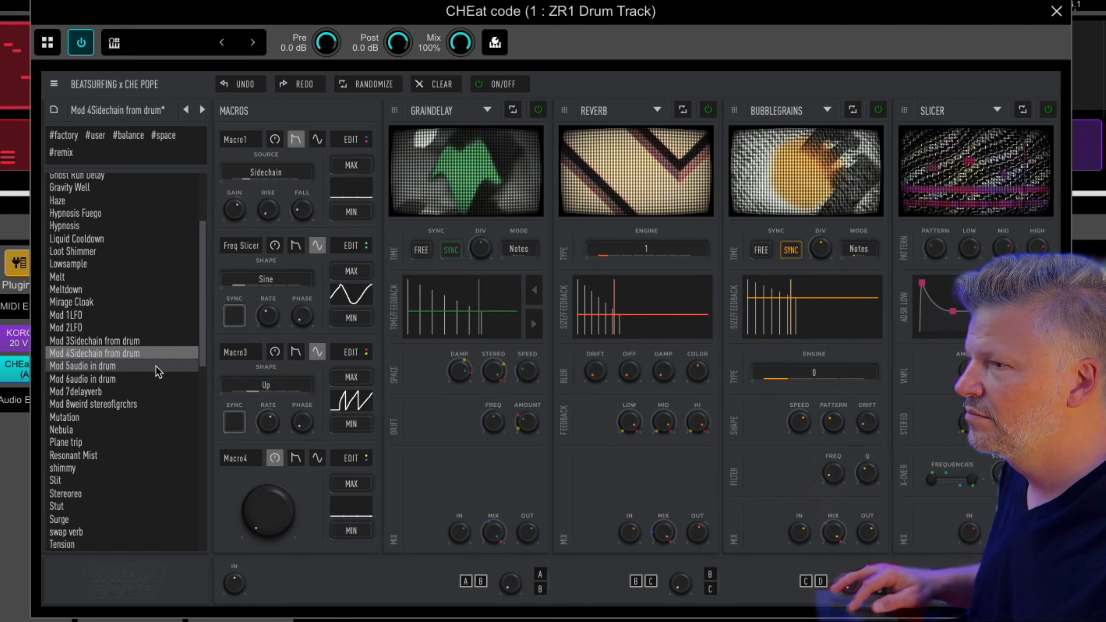
click(153, 366)
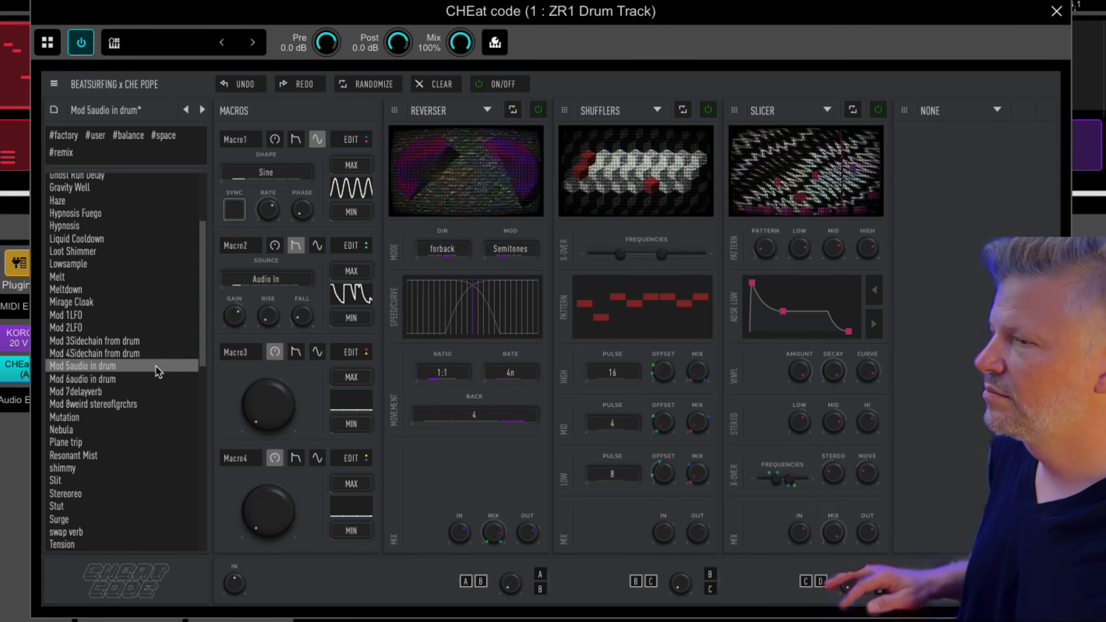
click(160, 379)
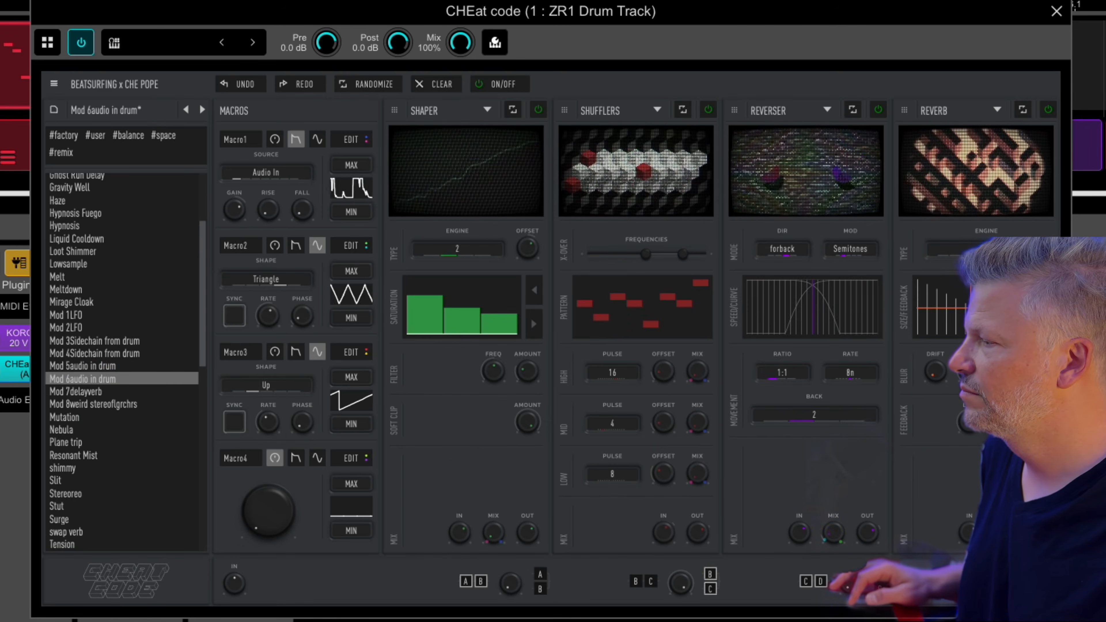
drag(1003, 595, 1003, 609)
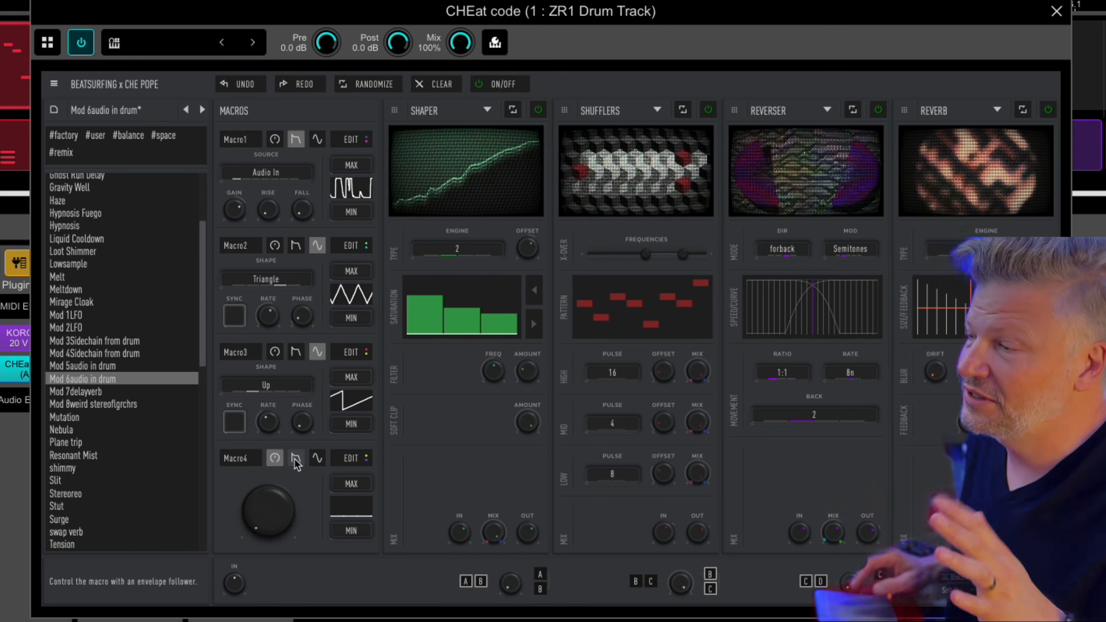
Step: Load the Mod 7delayverb preset and turn the master wet MIX knob down
click(97, 392)
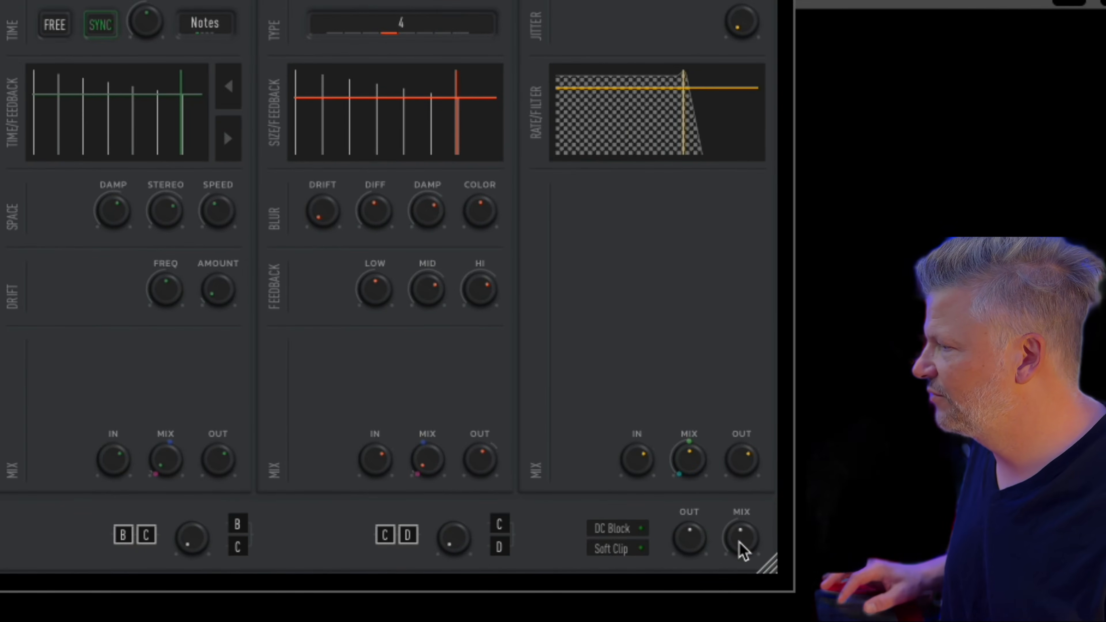
drag(742, 550, 732, 617)
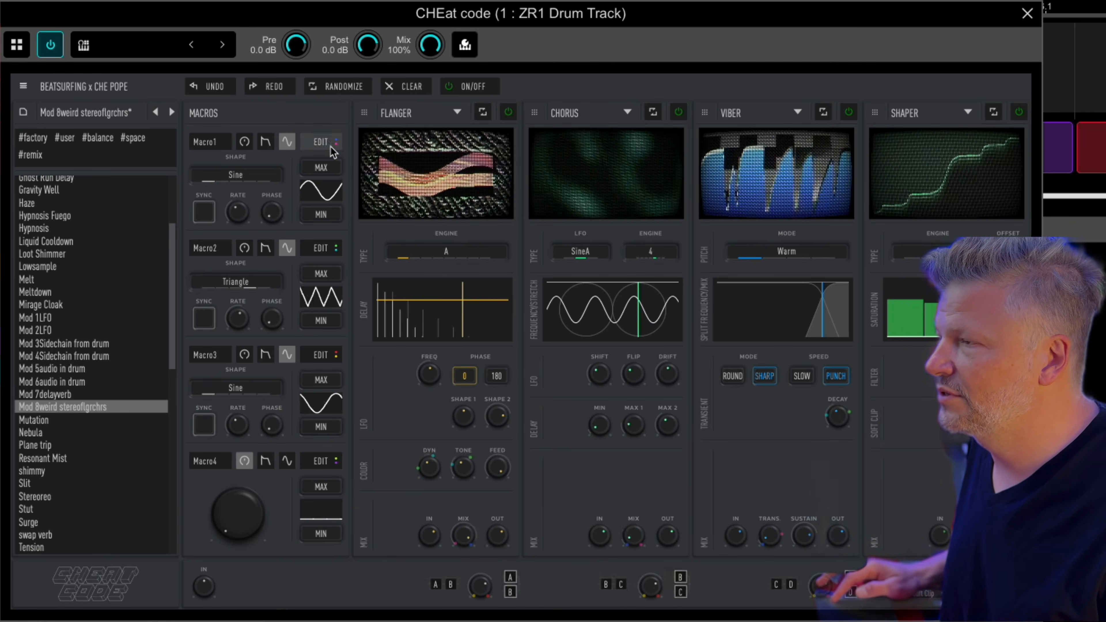
Step: Review Macro1's modulation targets in edit mode, then load the Nebula preset
click(322, 143)
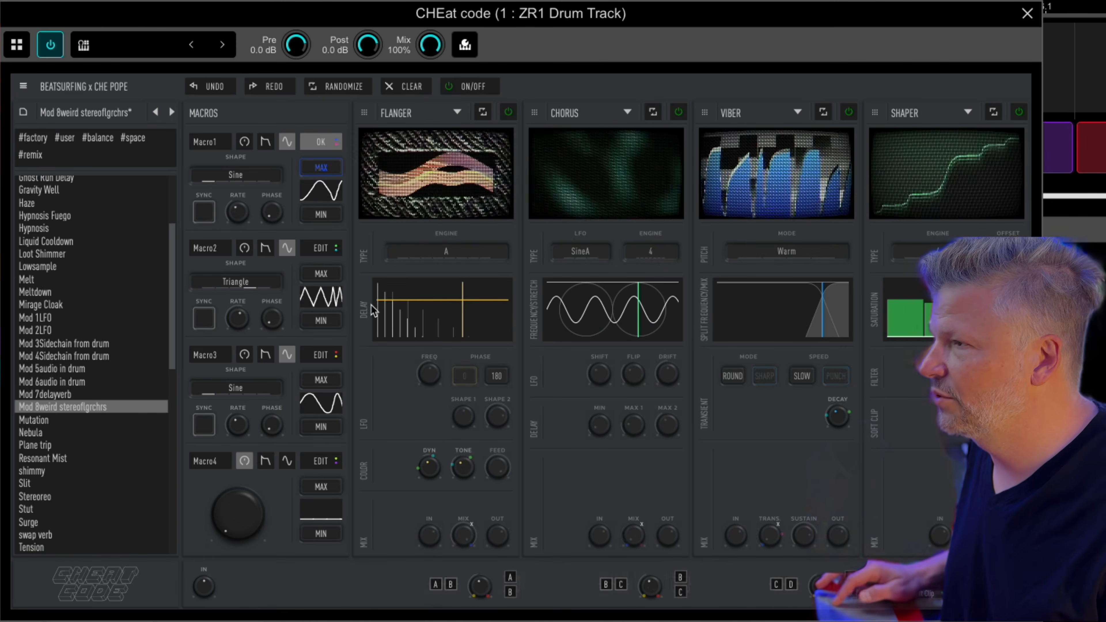
click(326, 146)
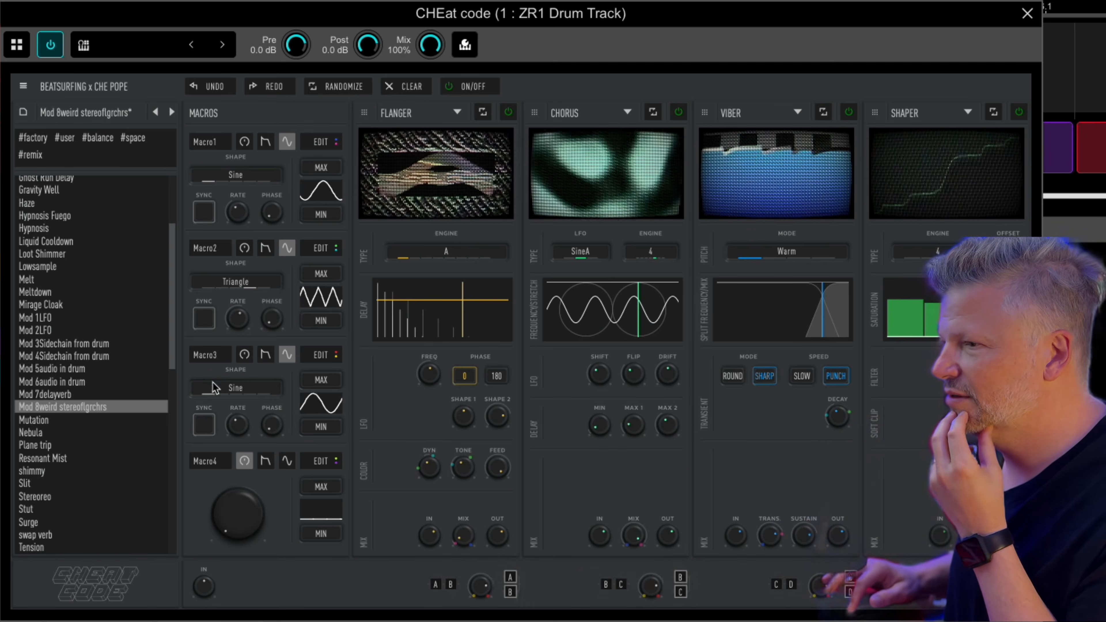
click(73, 436)
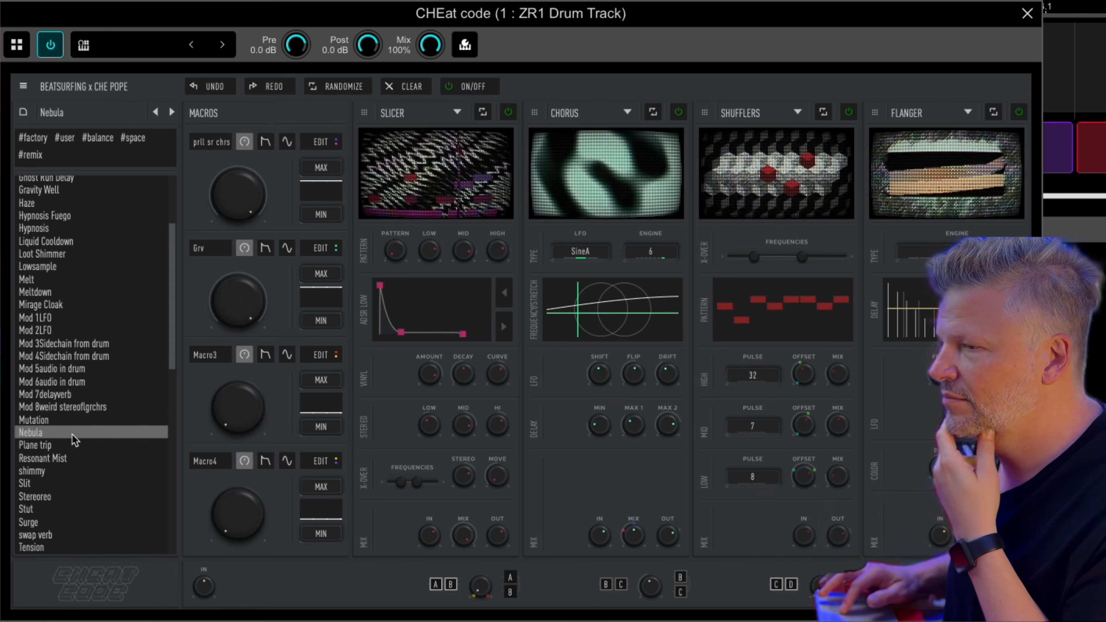
Step: Audition the Mutation preset, then load shimmy and listen to it
click(75, 422)
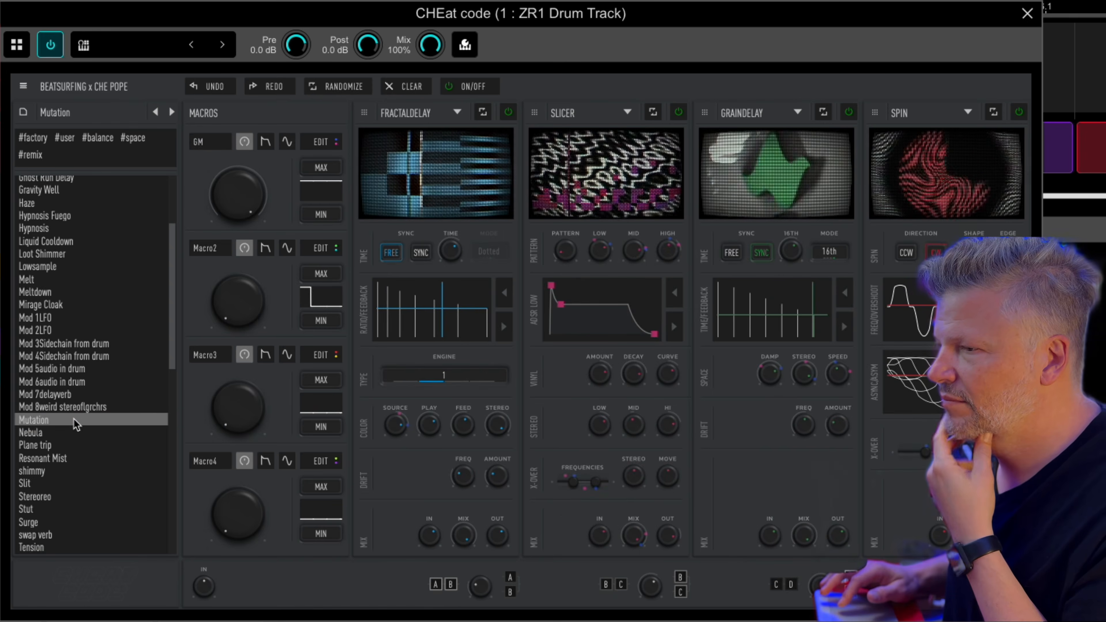
click(69, 472)
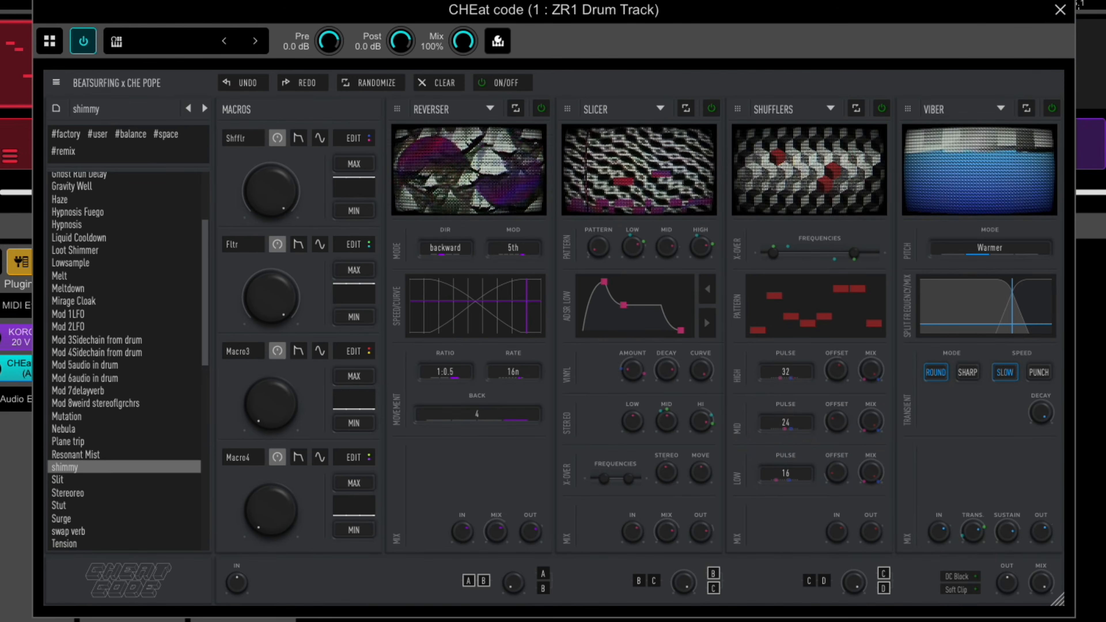
Step: Audition the Slit, Stereoreo and Surge presets in turn
click(101, 479)
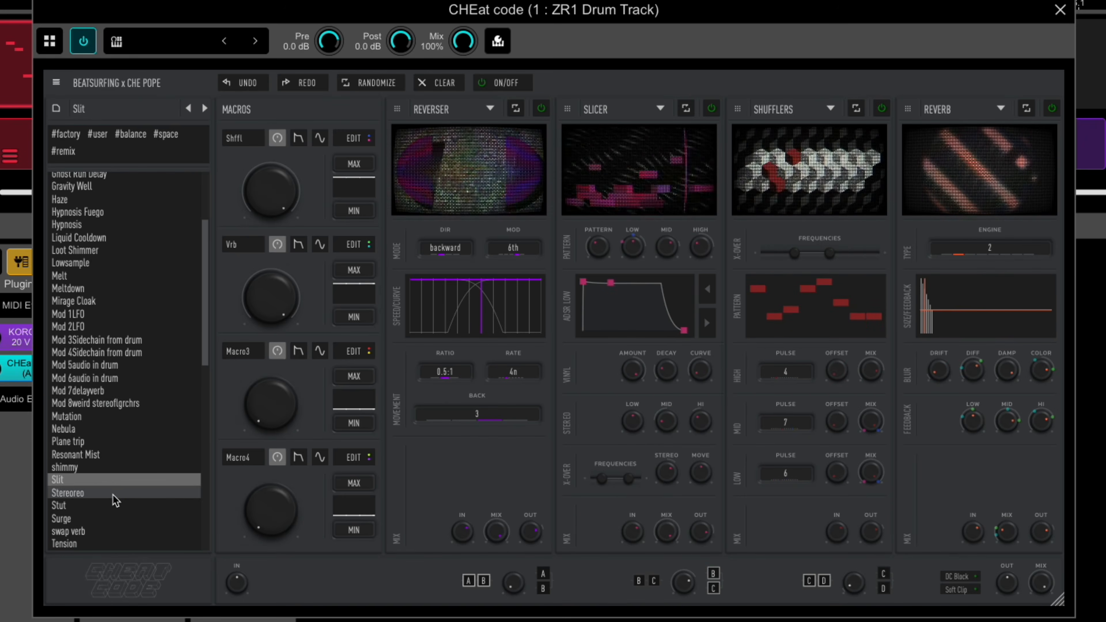
click(133, 494)
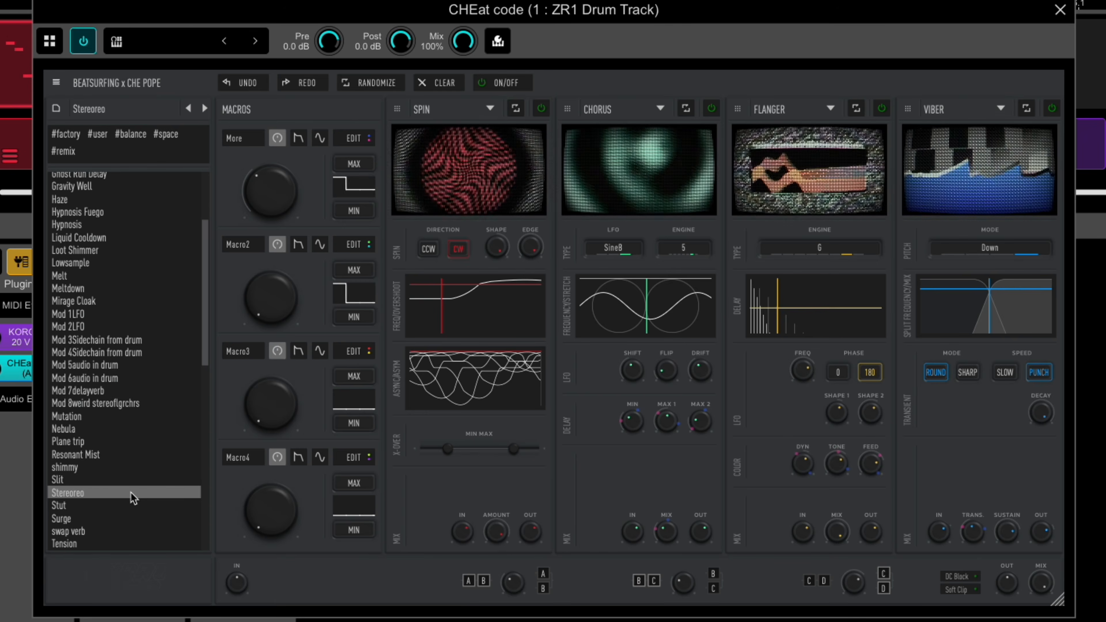
click(145, 521)
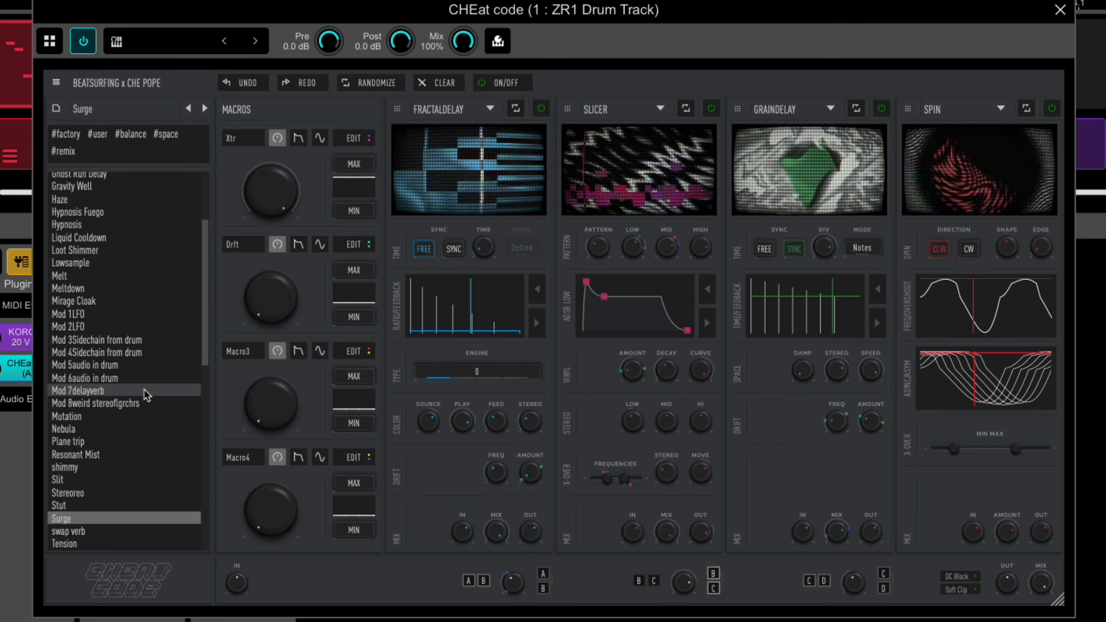
Step: From the top of the preset list, try Downshuffle, Cyclone and Collapse, ending on Beat Juggle
scroll(136, 301, up, 3)
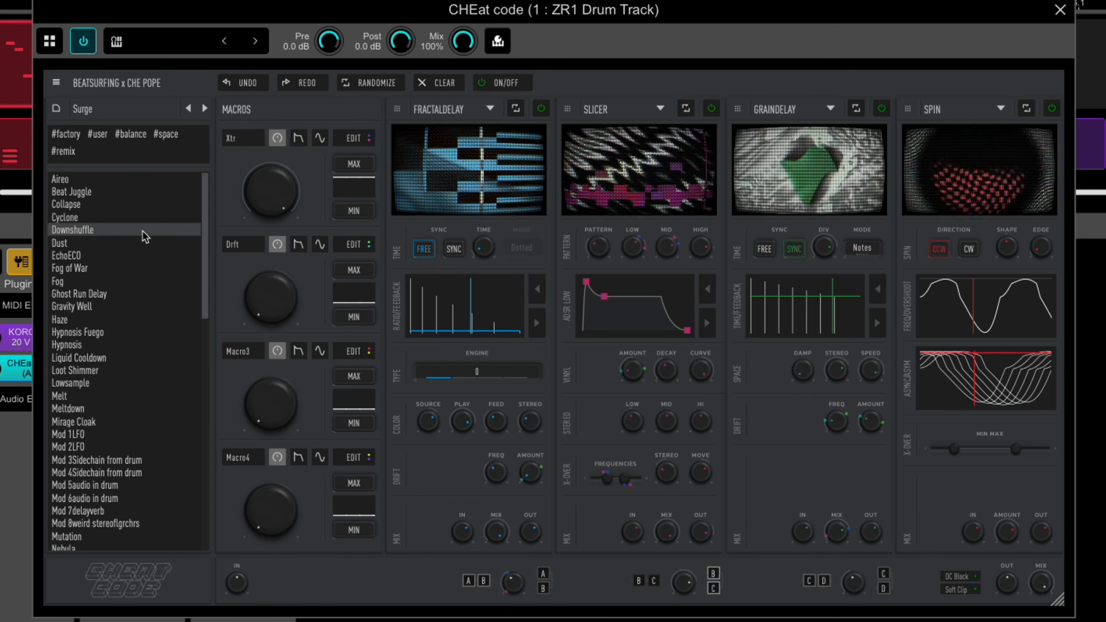
click(142, 230)
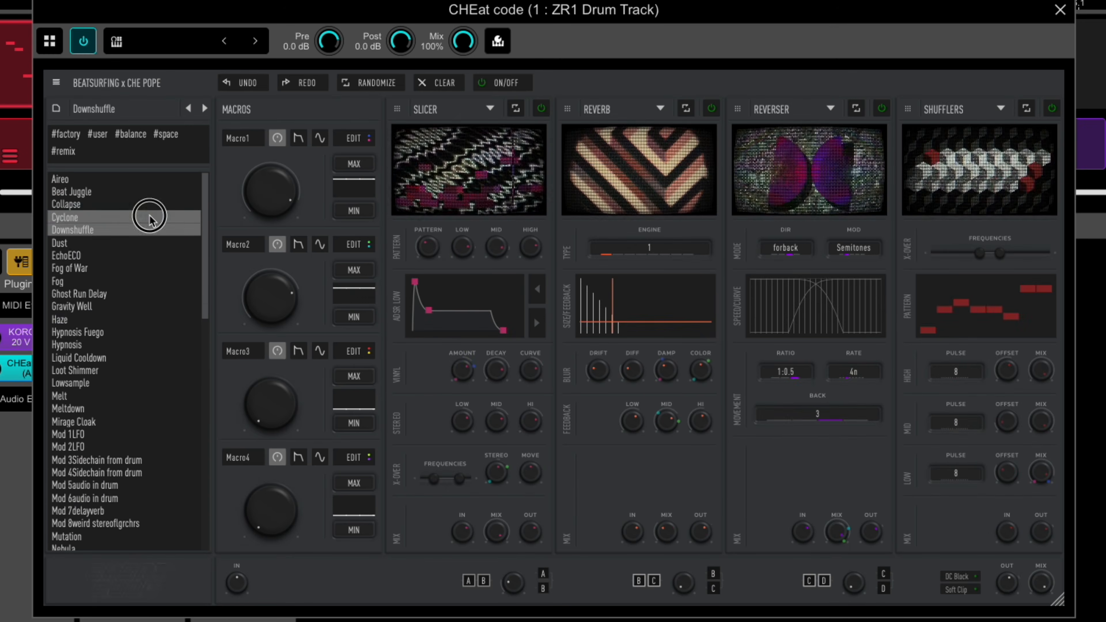
click(148, 216)
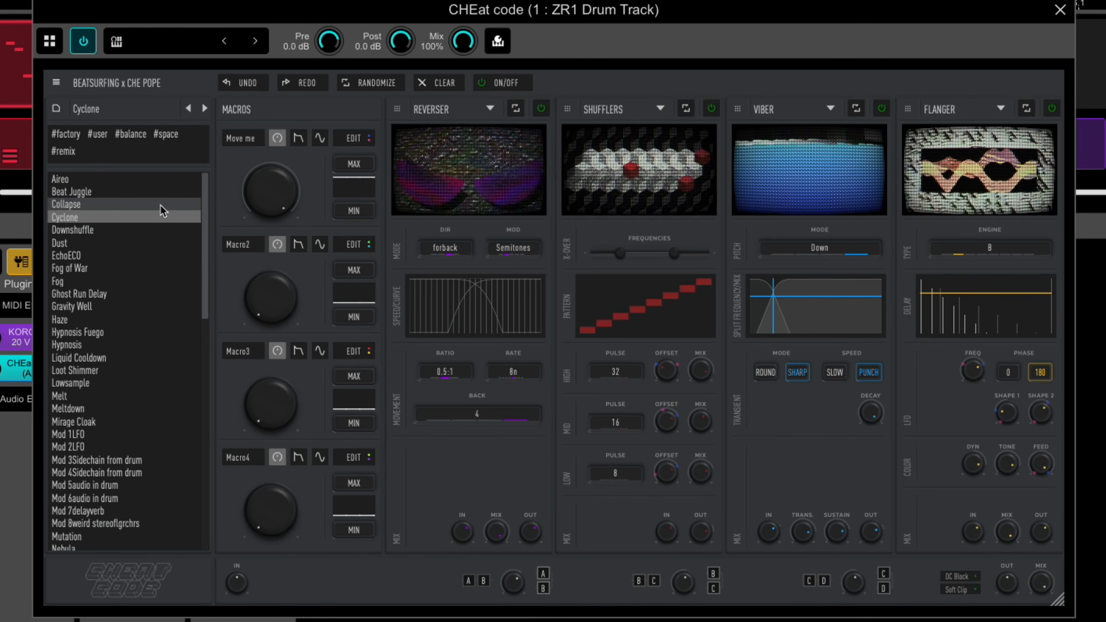
click(161, 210)
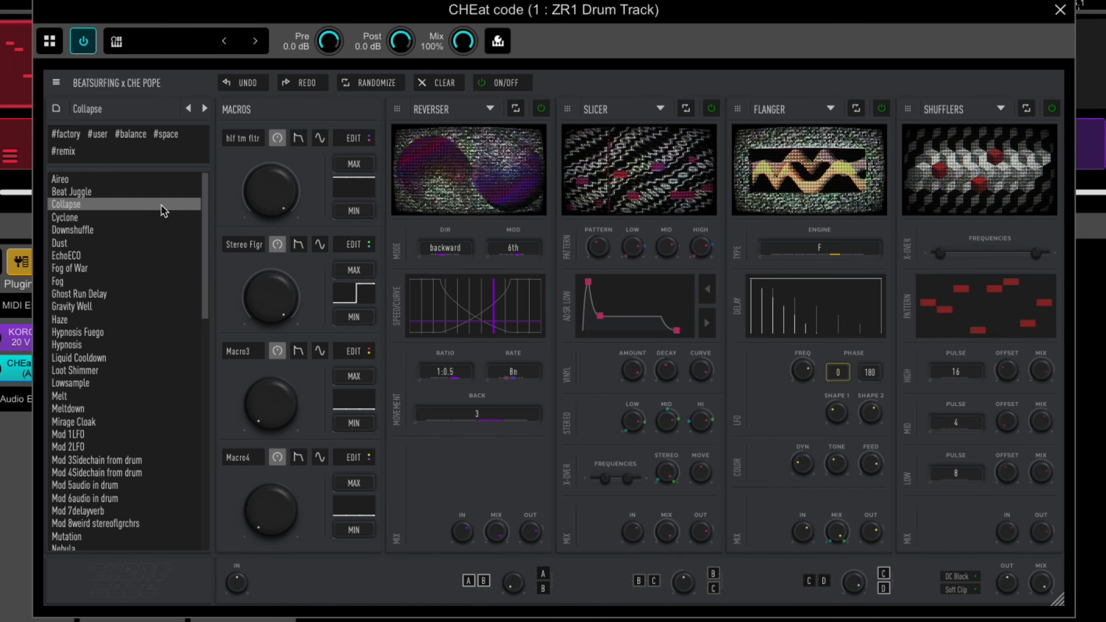
click(163, 193)
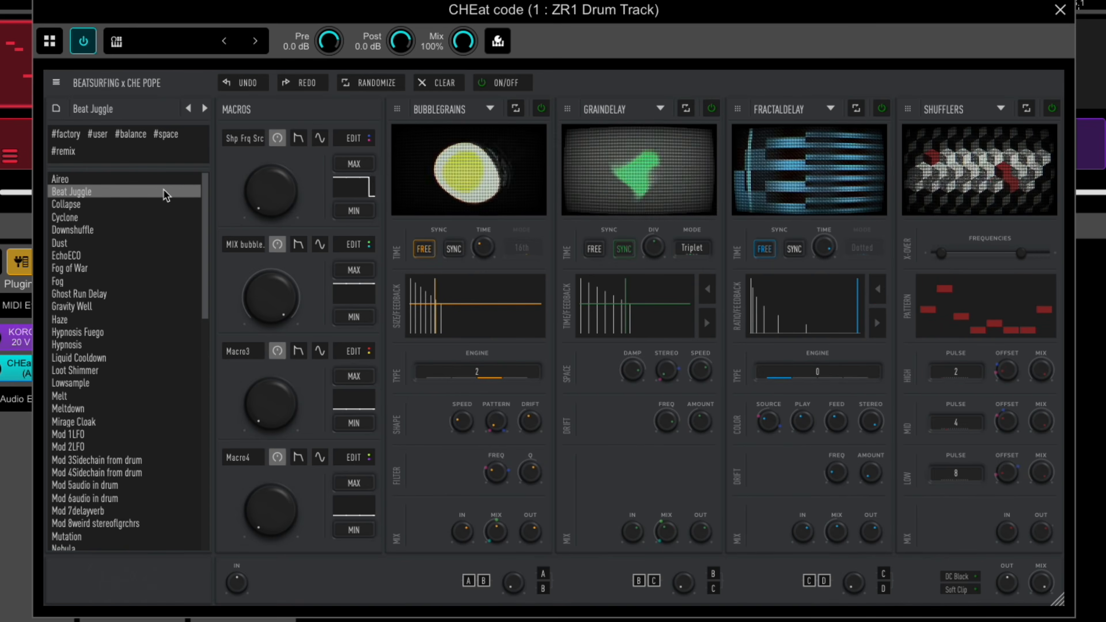